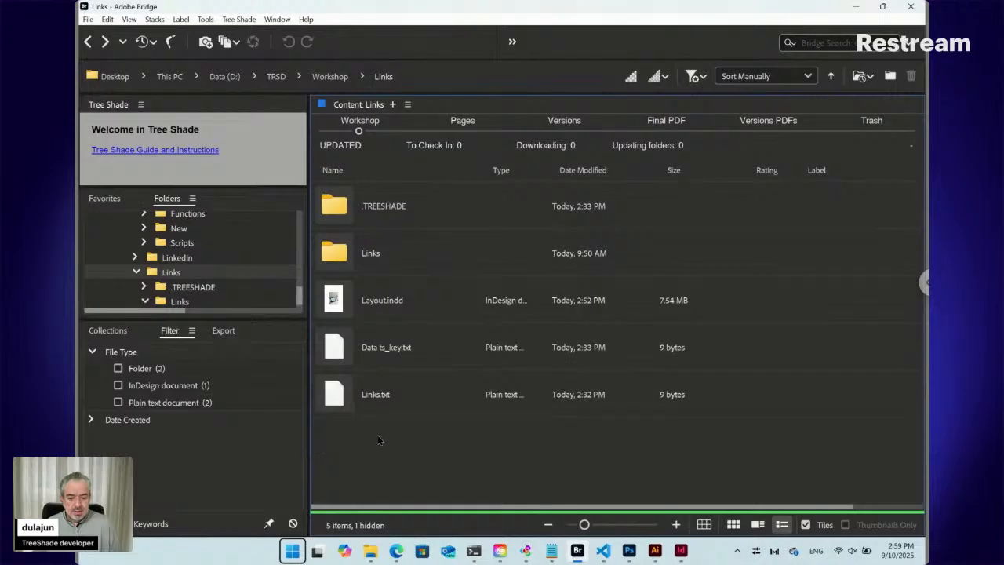
Switch to the Edge browser, close the Links, TestP and Contacts form pages, and show the TreeShade Adobe Exchange page
click(398, 551)
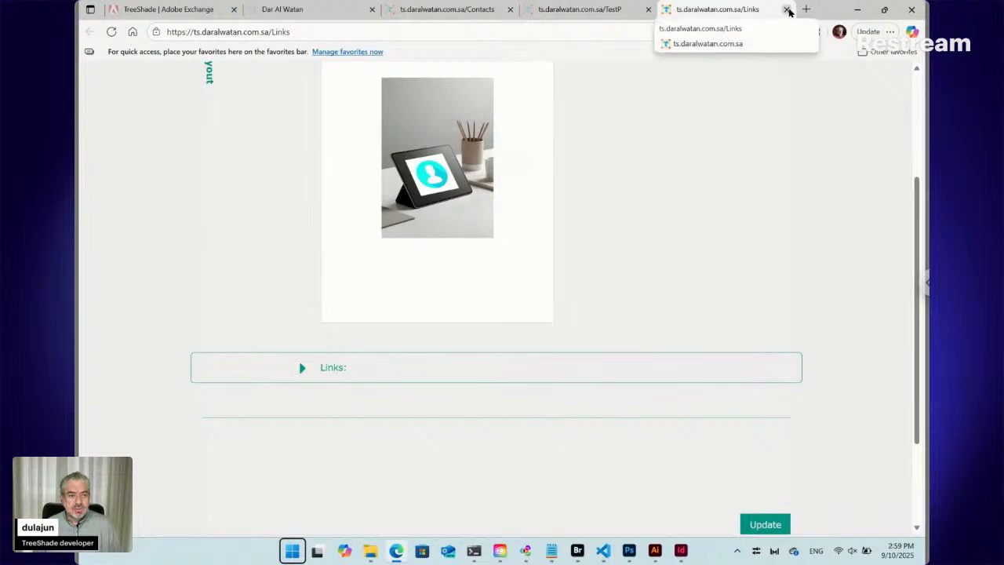
click(787, 10)
click(657, 9)
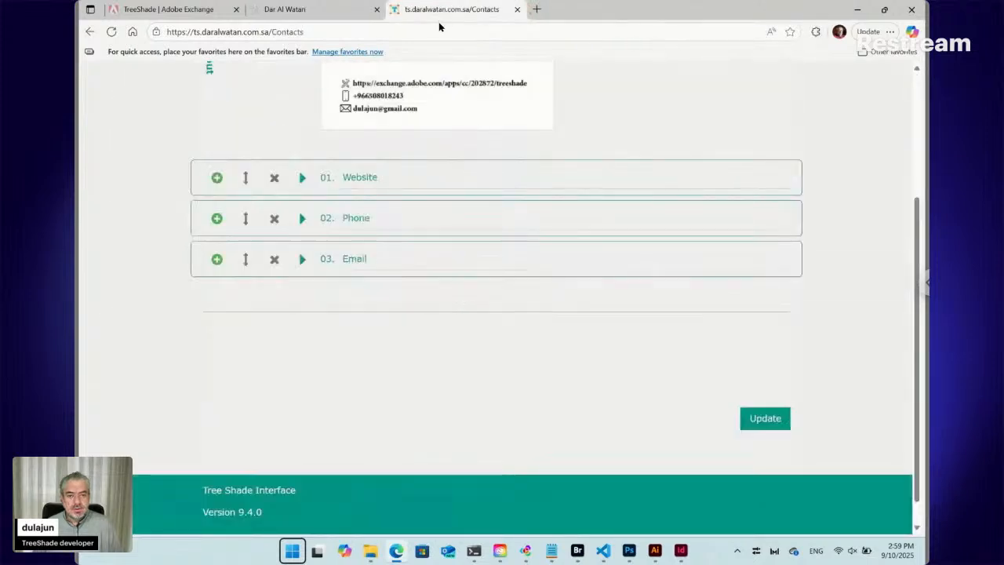
click(517, 9)
click(186, 10)
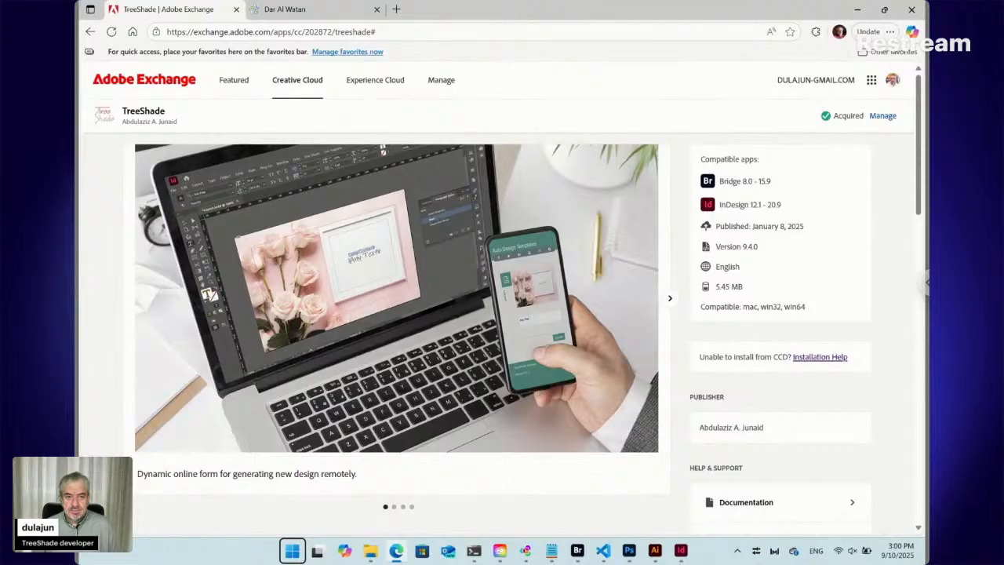
Open the copied Freepik link to the brunch concept menu template in a new browser tab
click(396, 9)
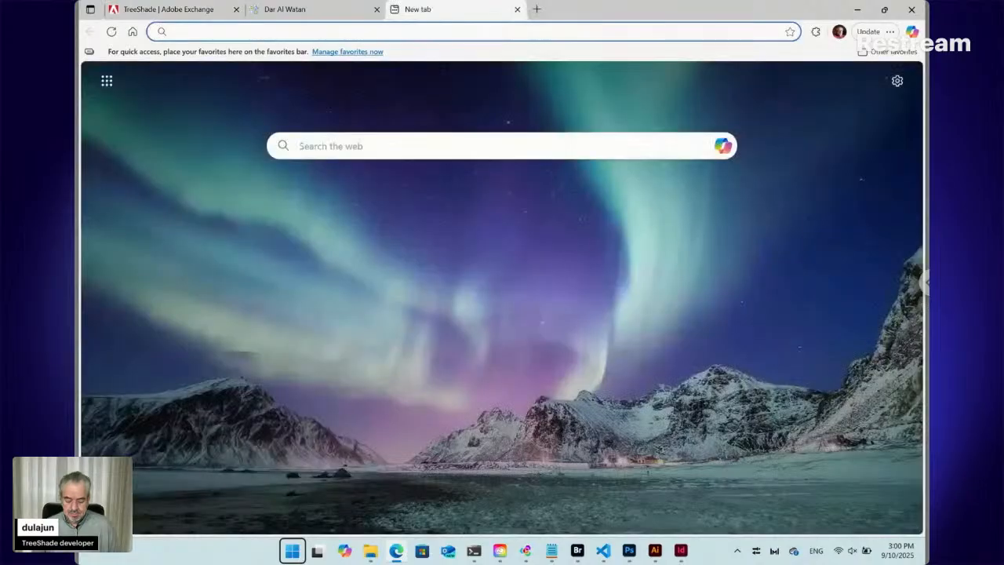
key(ctrl+v)
key(Return)
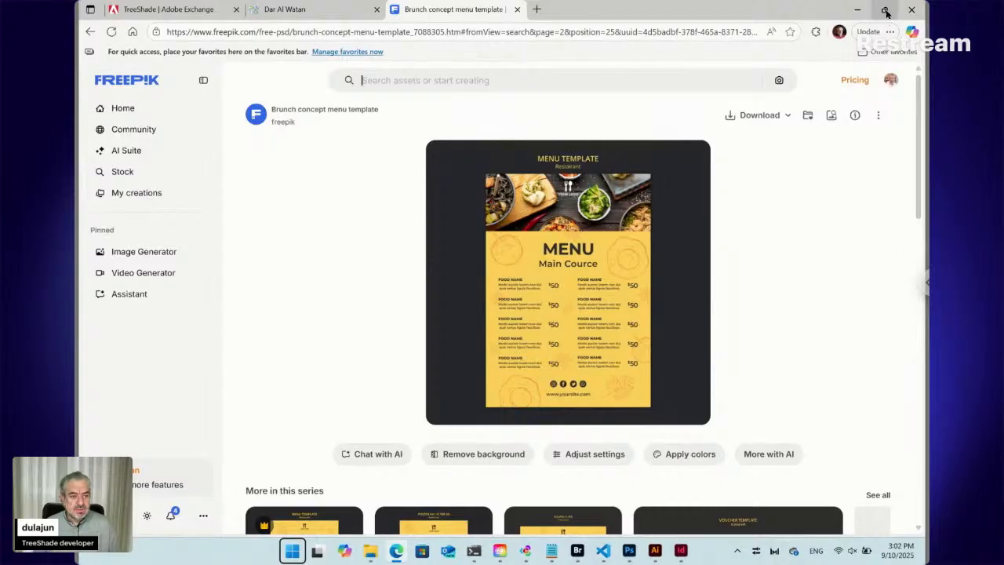
Arrange the browser and Adobe Bridge windows side by side
mouse_move(884, 9)
click(817, 49)
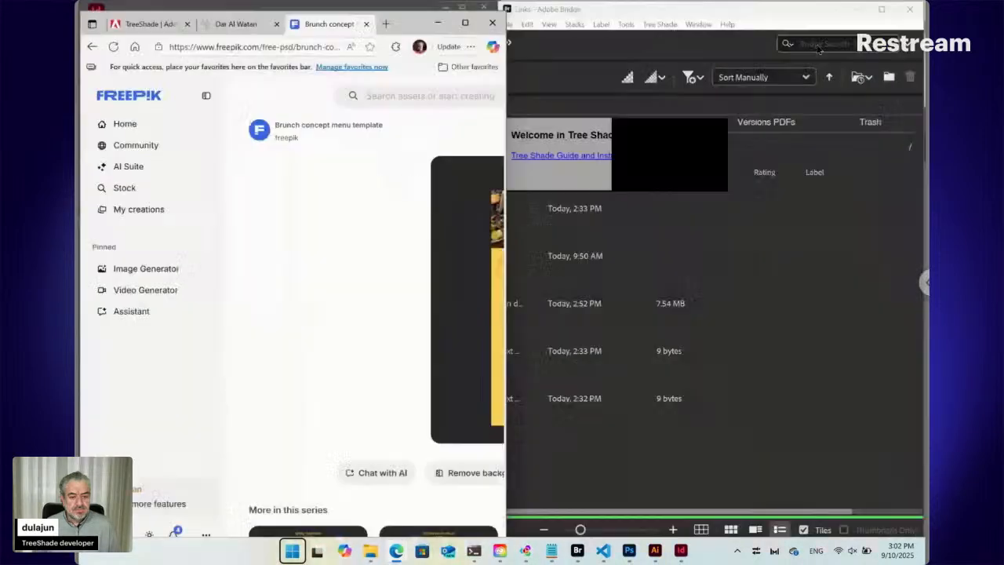
click(680, 444)
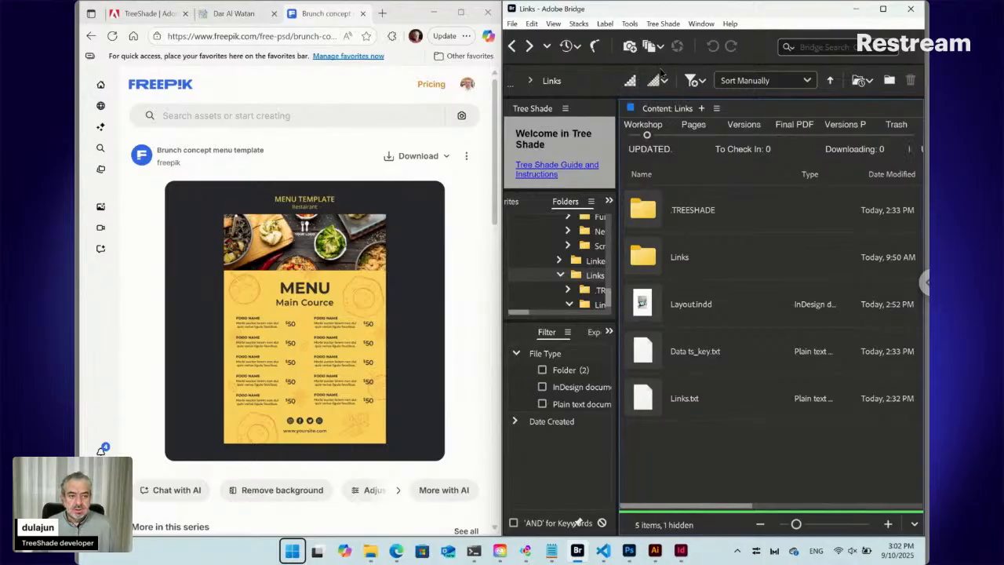
Maximize Bridge, create a folder named Menu inside the Workshop folder, and open it
click(884, 10)
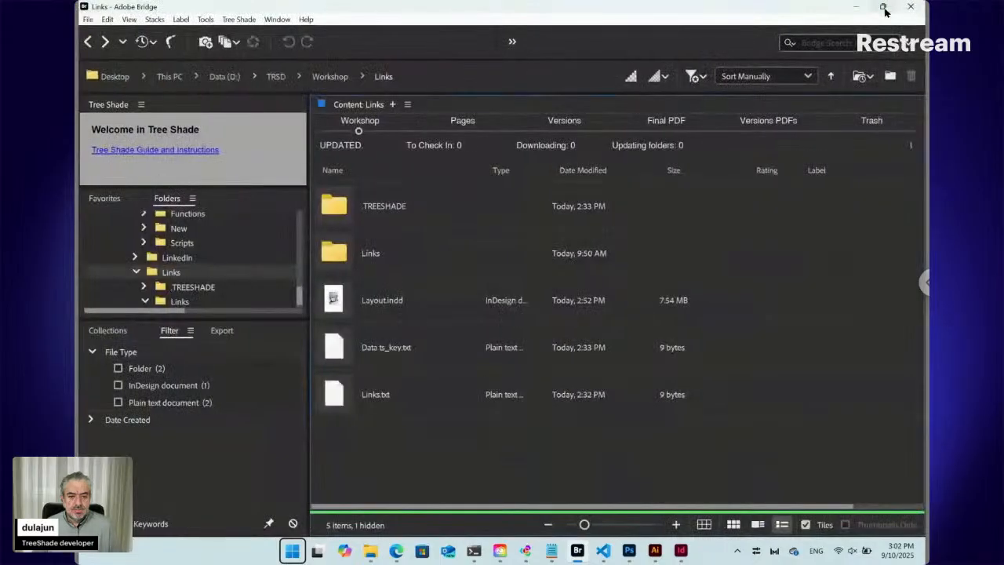
click(322, 78)
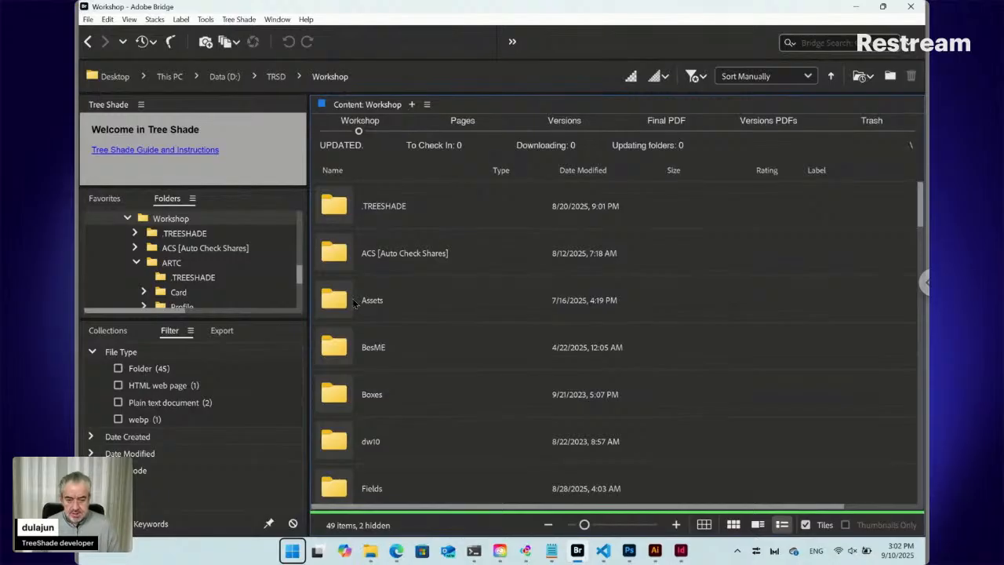
key(ctrl+shift+n)
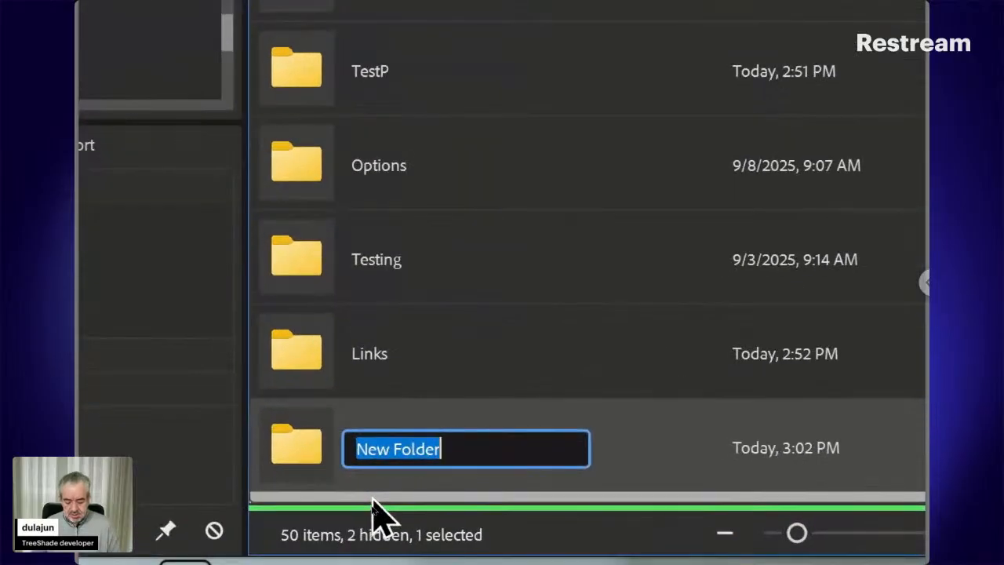
text(Menu)
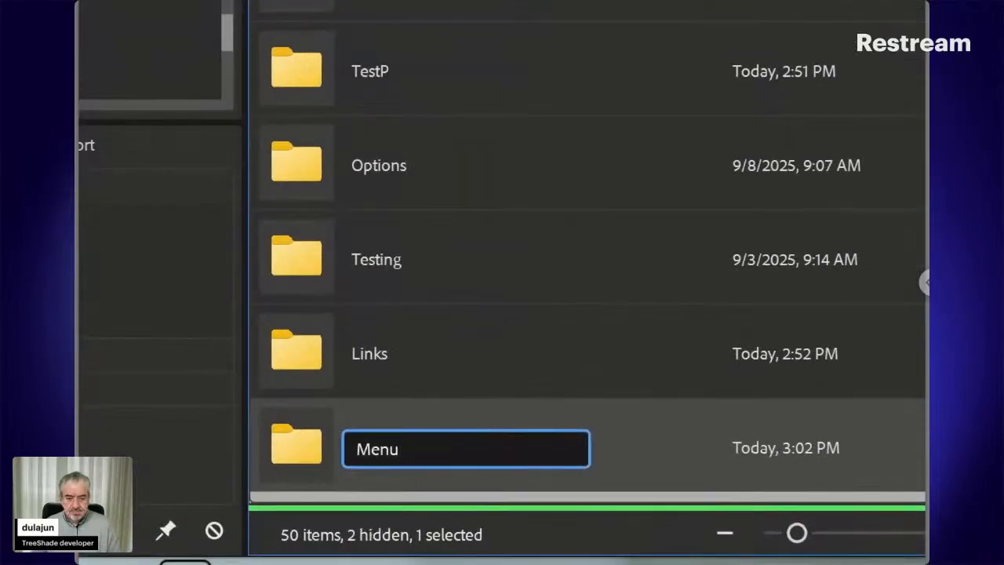
key(Return)
key(Return)
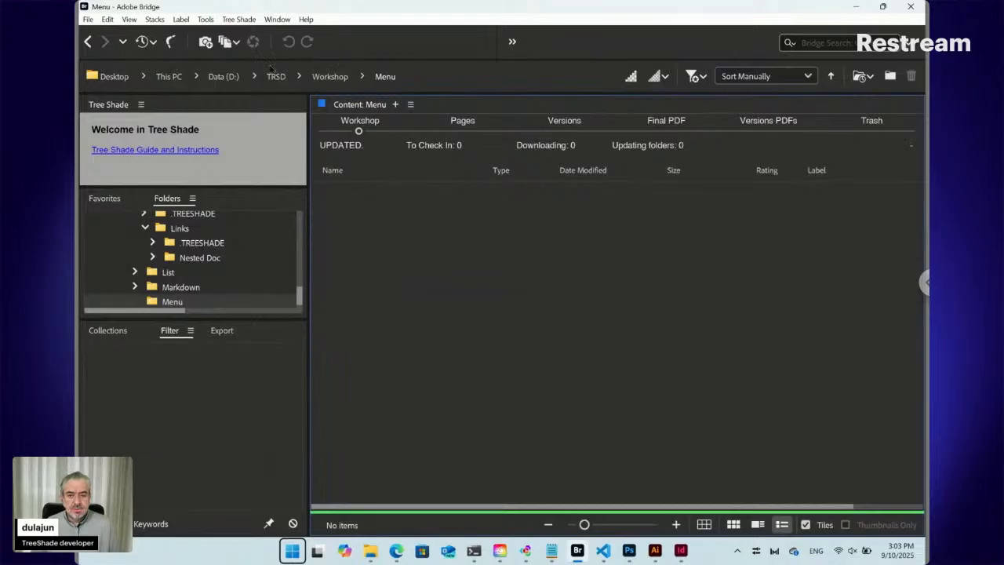
Create a Tree Shade Data file named Data ts_key in the Menu folder and open its online form
click(243, 21)
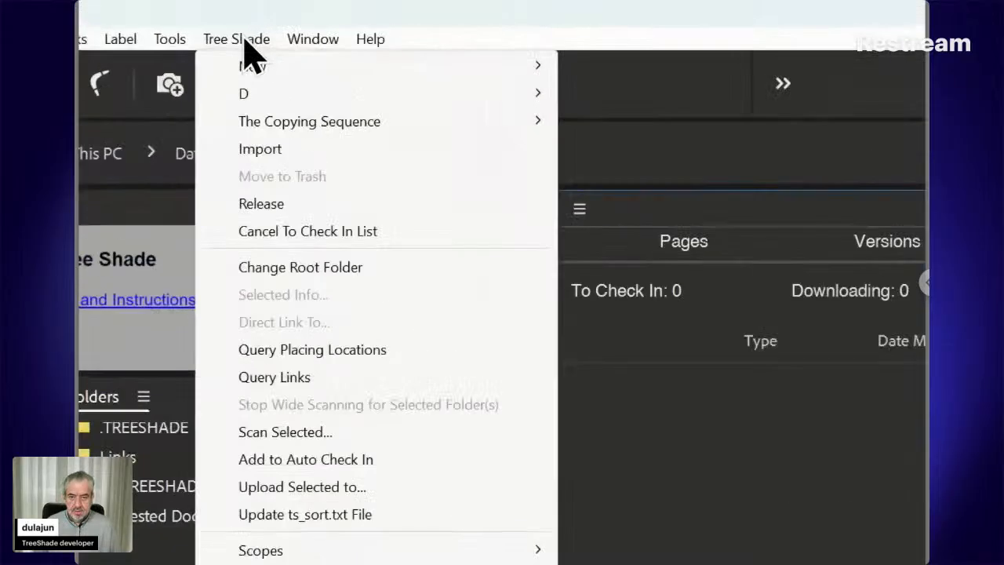
mouse_move(276, 76)
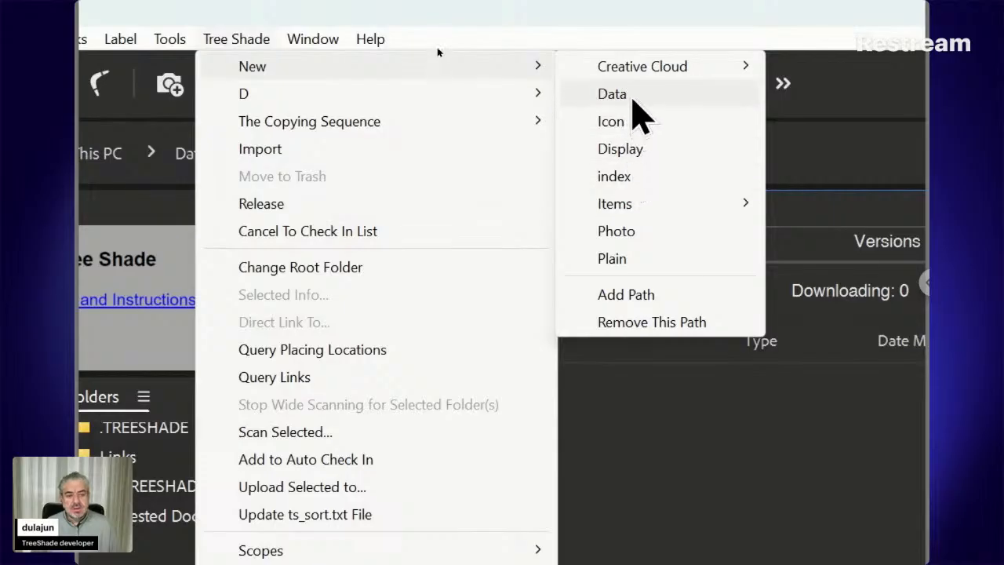
mouse_move(642, 207)
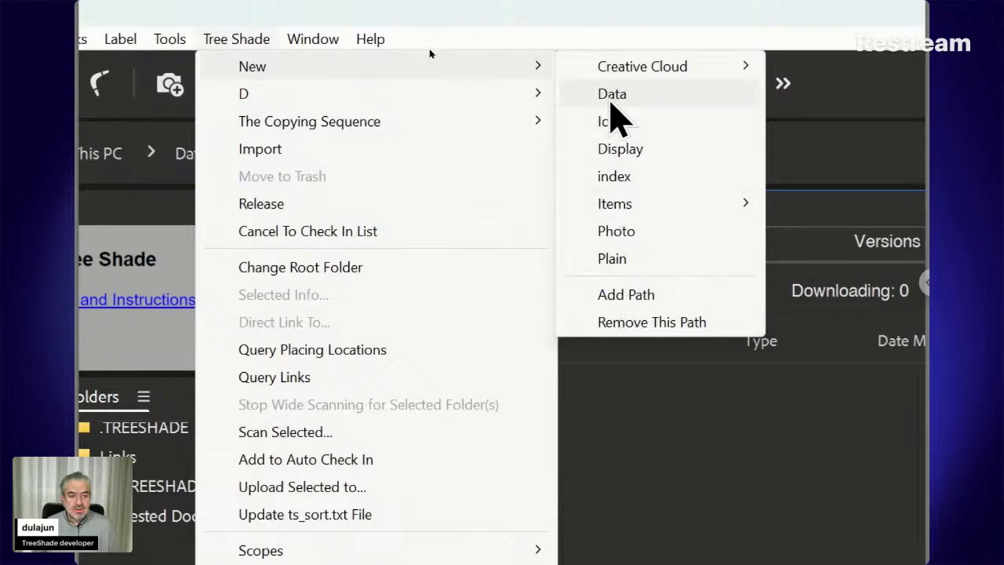
click(617, 100)
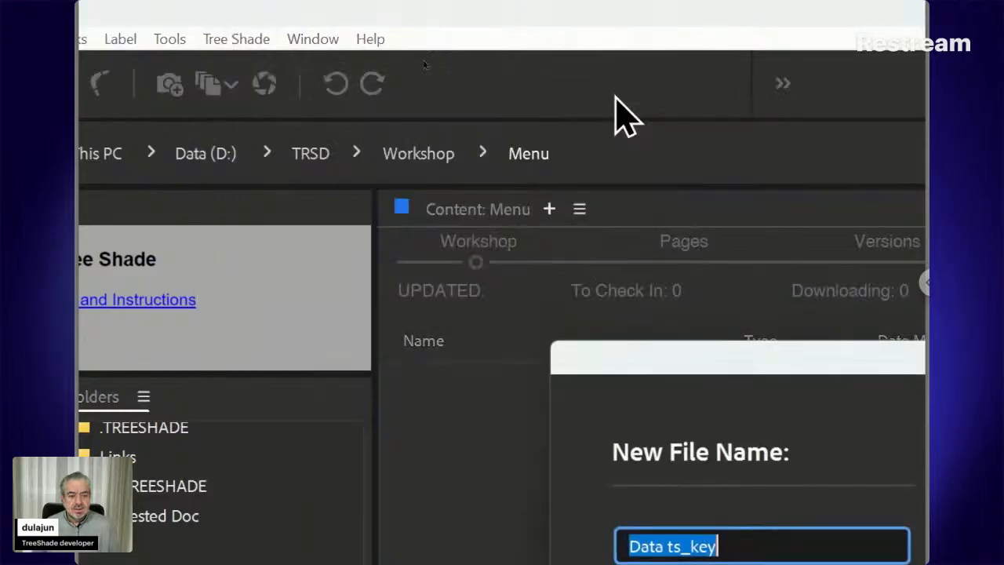
drag(619, 353, 478, 182)
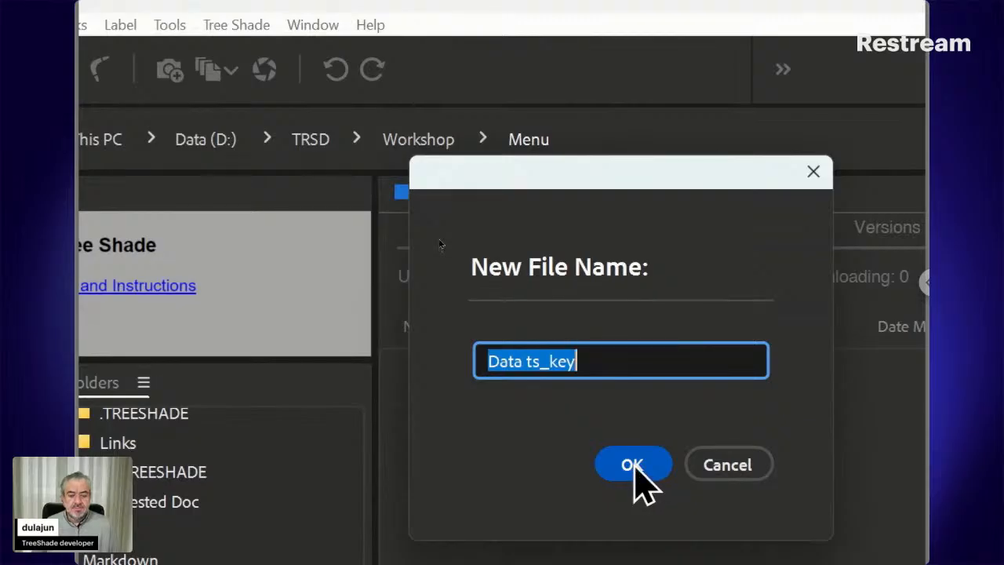
click(635, 464)
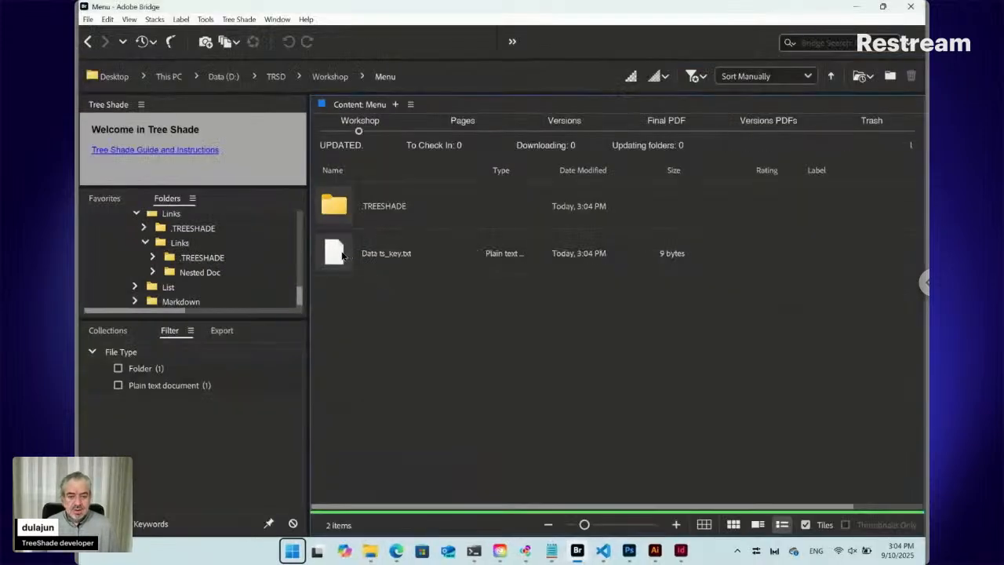
double_click(343, 256)
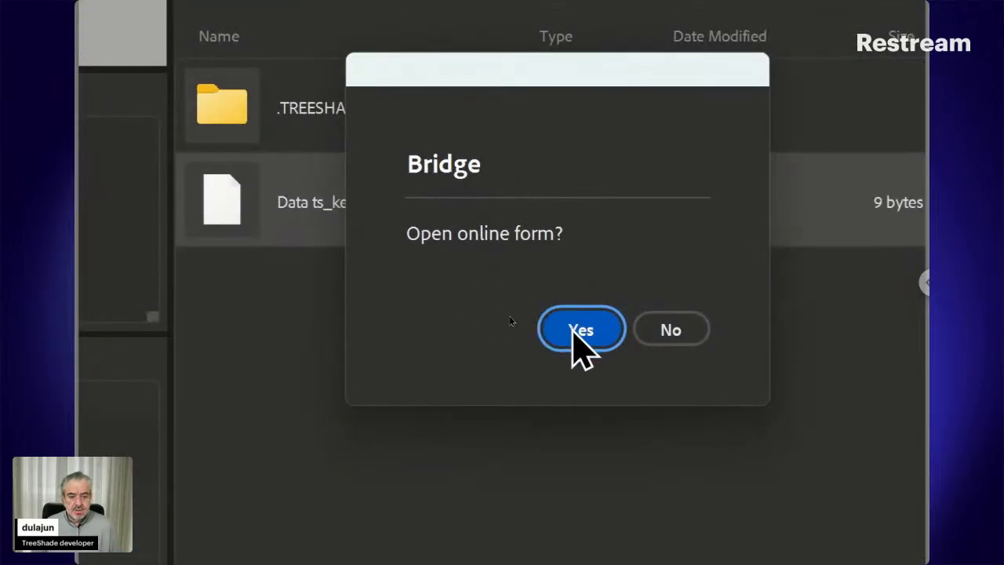
click(581, 329)
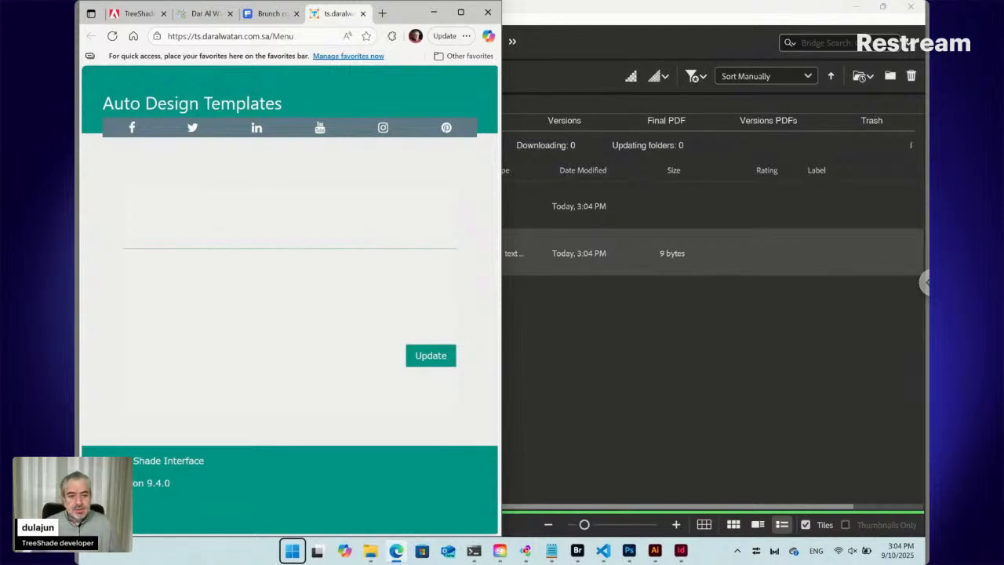
Place Bridge side by side with the browser and show the Freepik menu template page
click(554, 311)
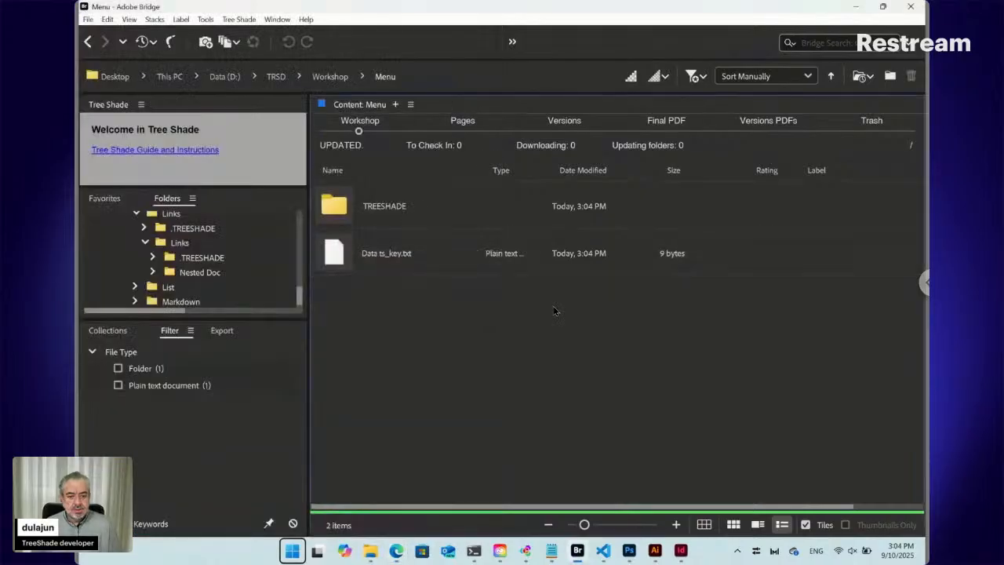
mouse_move(885, 9)
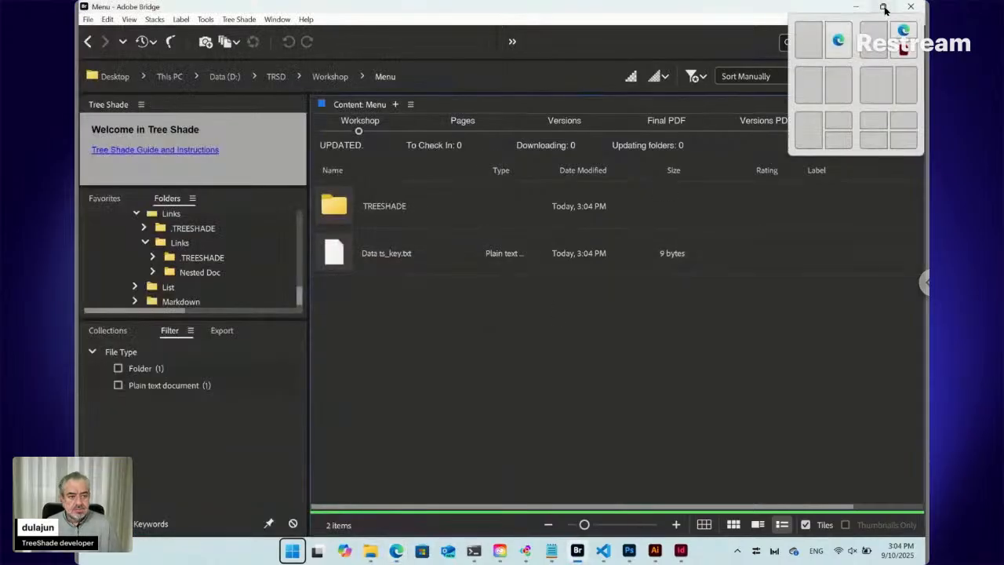
click(841, 79)
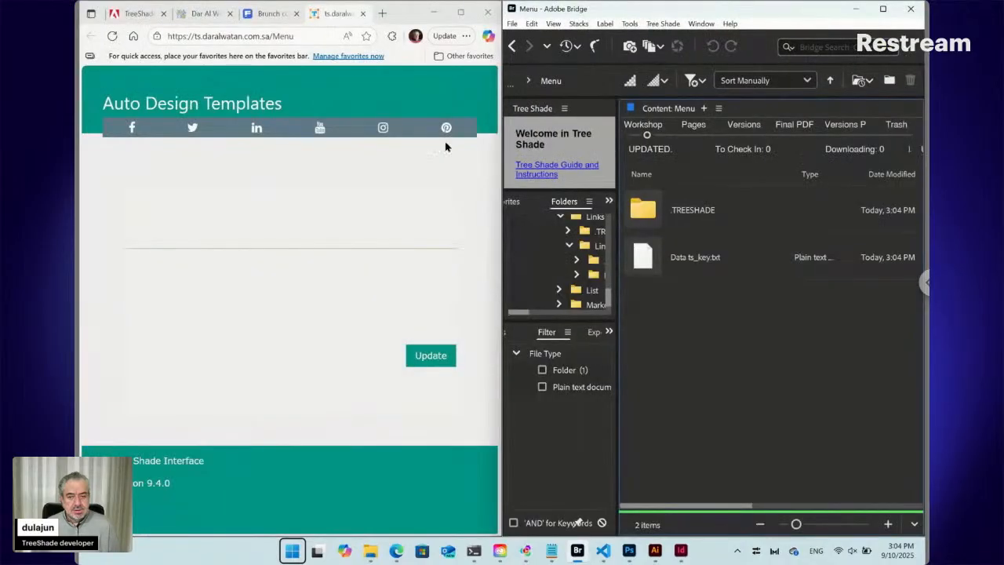
click(268, 17)
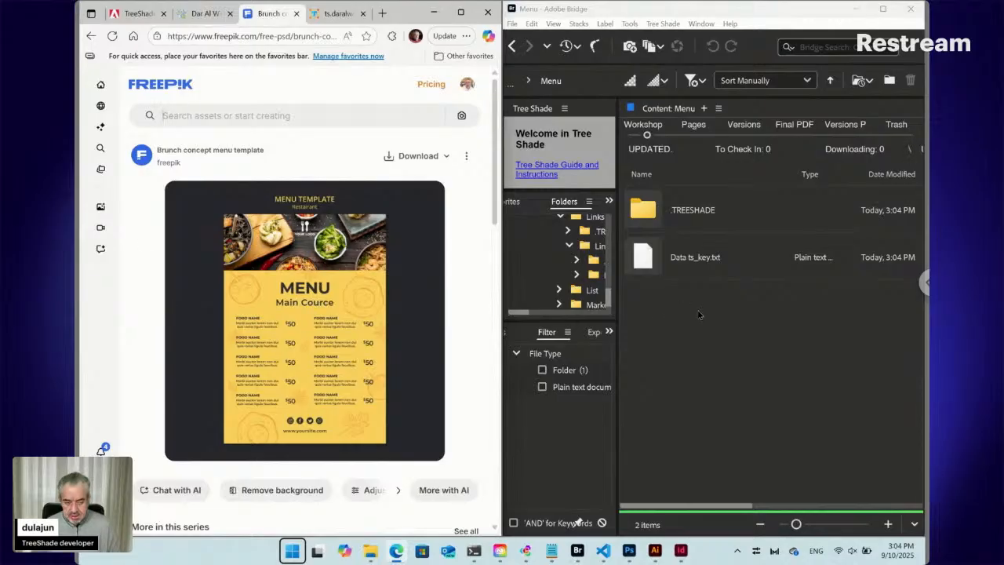
Create a folder named Data inside the Menu folder in Bridge and open it
key(ctrl+shift+n)
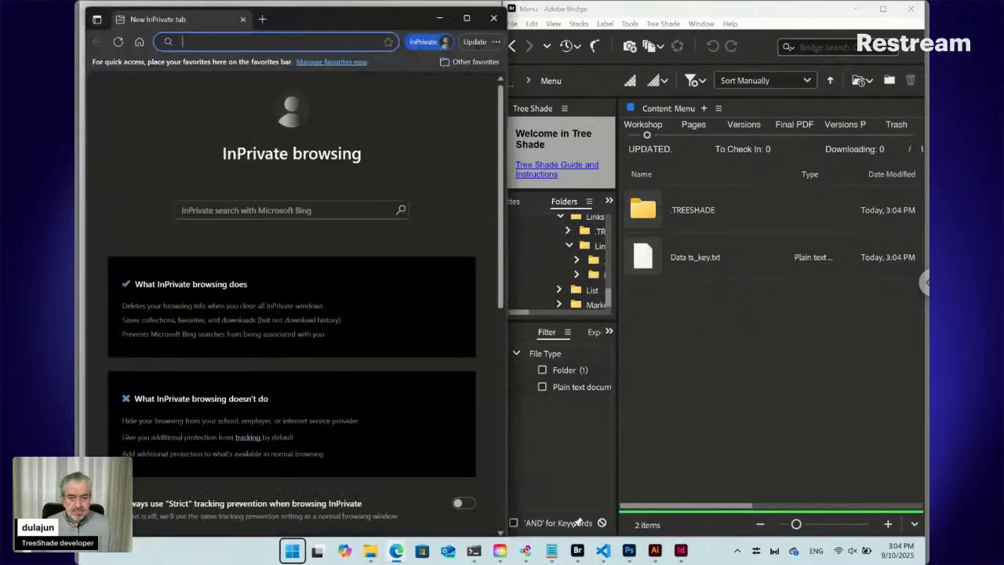
click(493, 19)
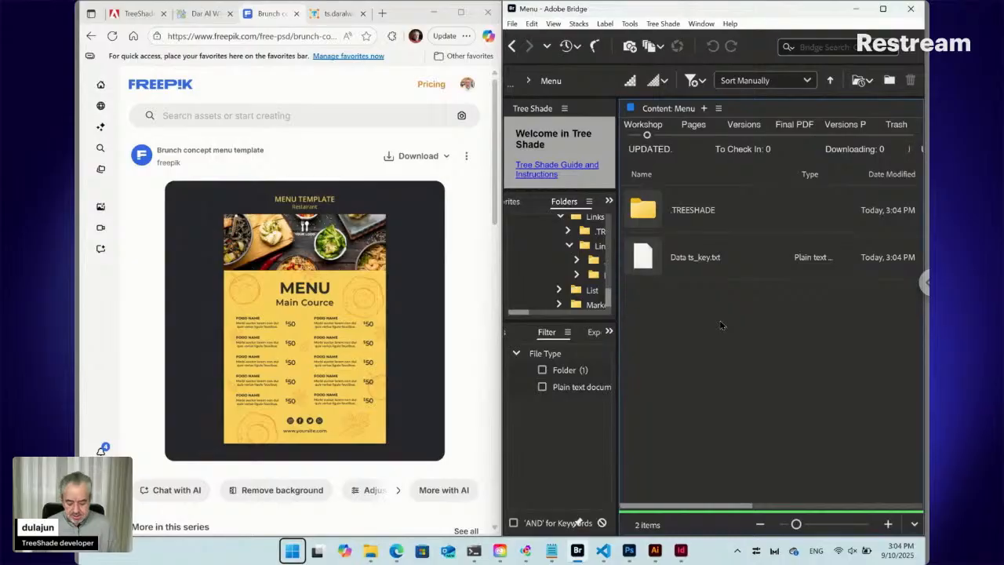
key(ctrl+shift+n)
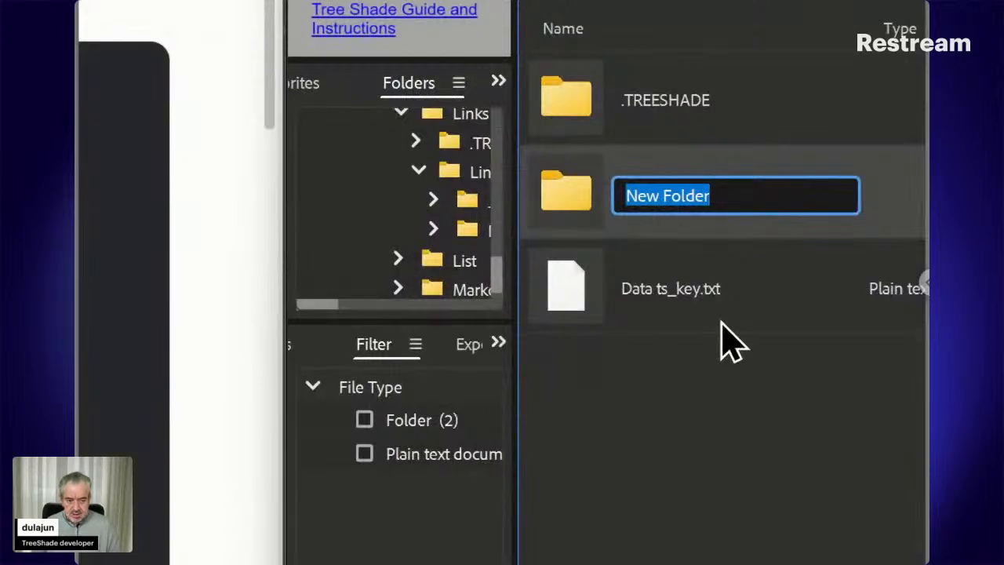
text(Data)
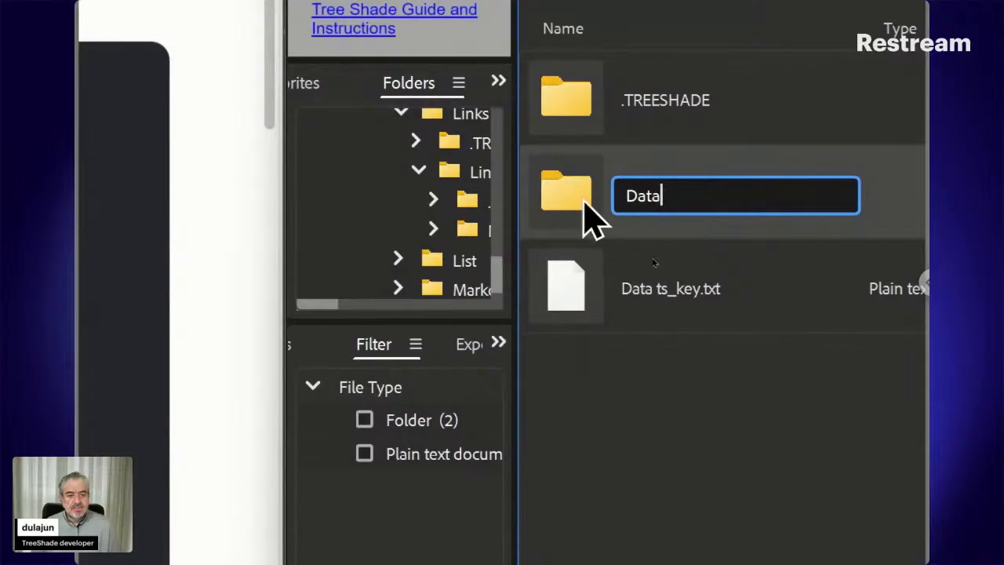
key(Return)
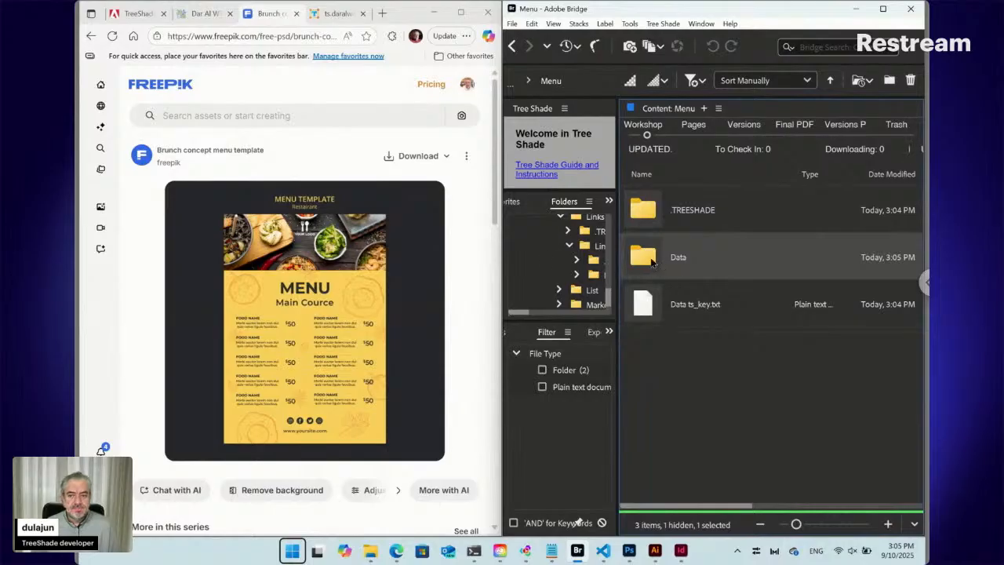
double_click(651, 259)
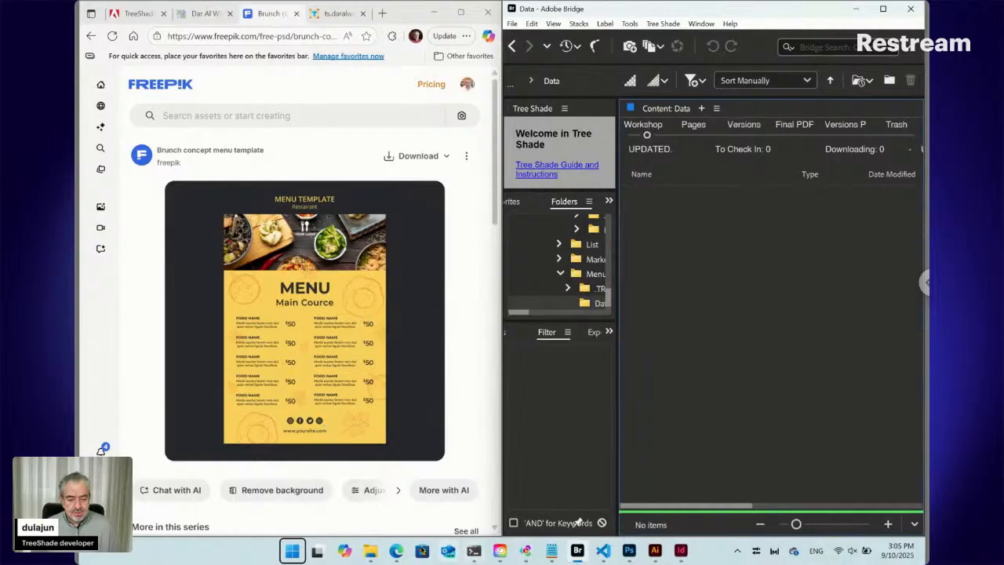
Download the brunch concept menu template from Freepik and inspect brunch-concept-menu-template.zip in the Downloads folder
click(403, 158)
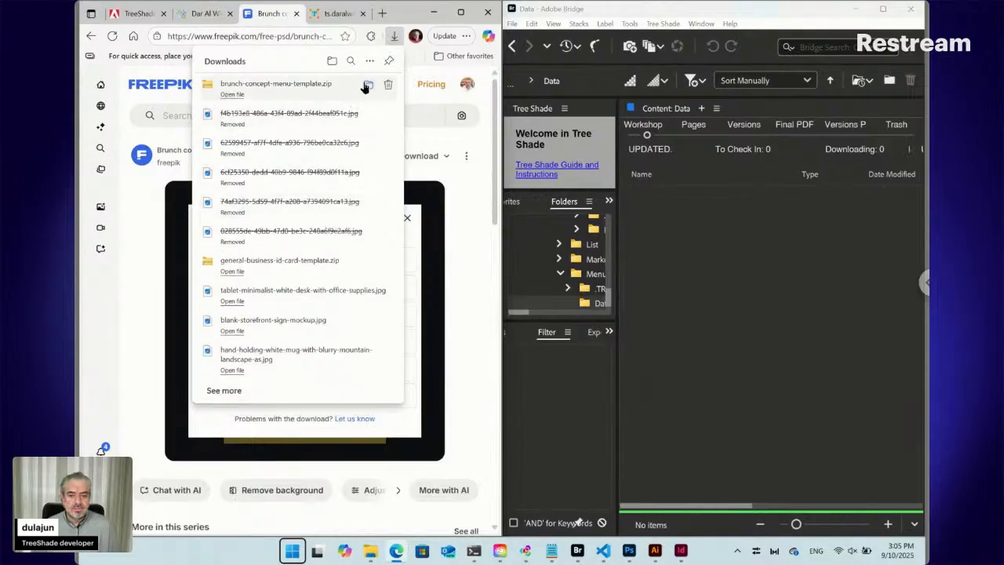
click(369, 88)
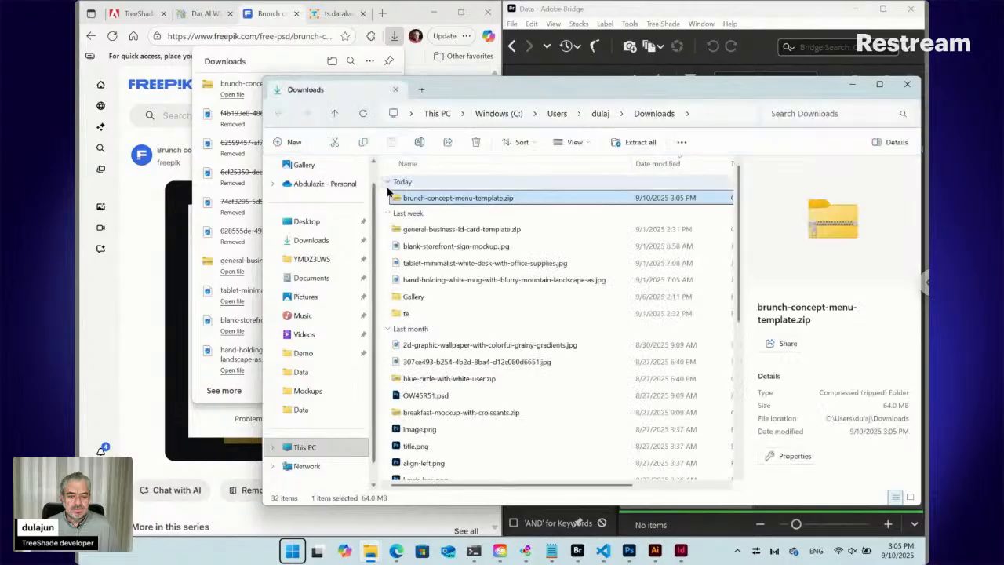
double_click(397, 199)
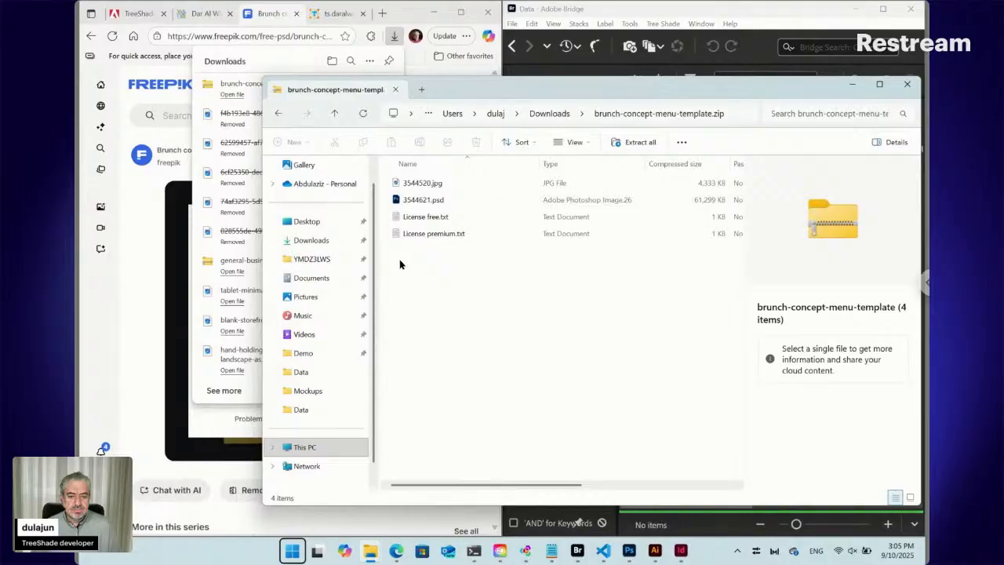
key(alt+F4)
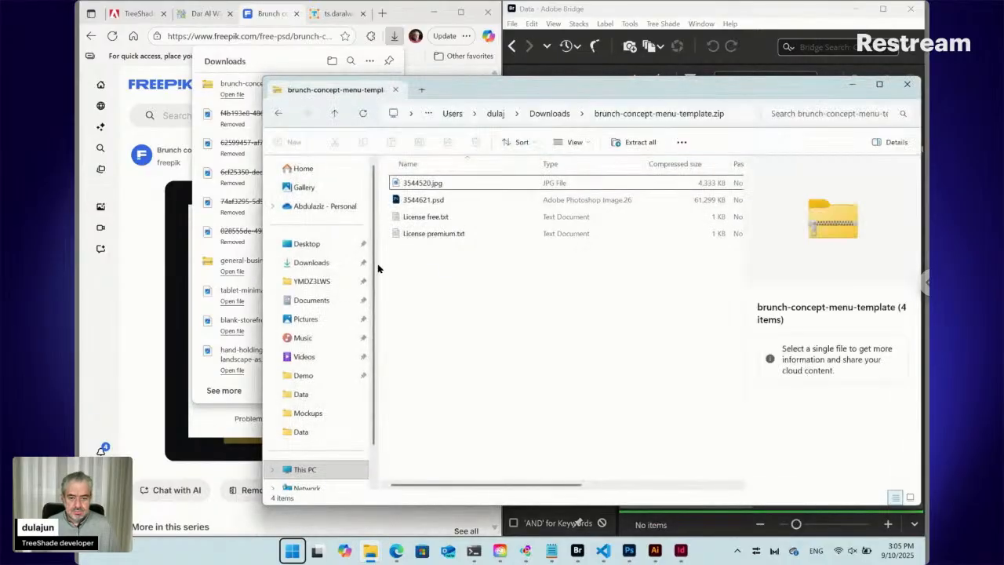
click(312, 263)
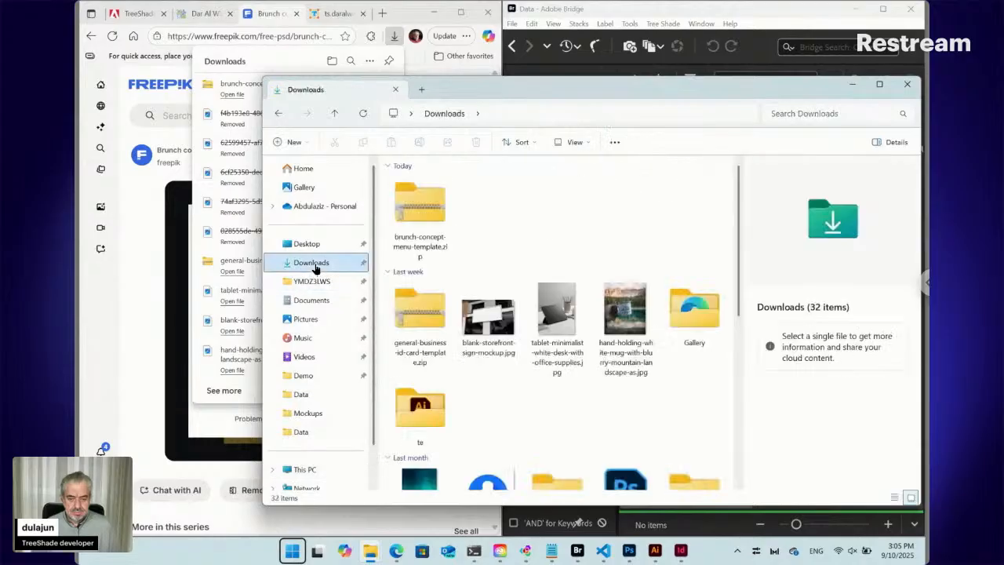
Create a folder named temp in Downloads and copy all files from brunch-concept-menu-template.zip into it
key(ctrl+shift+n)
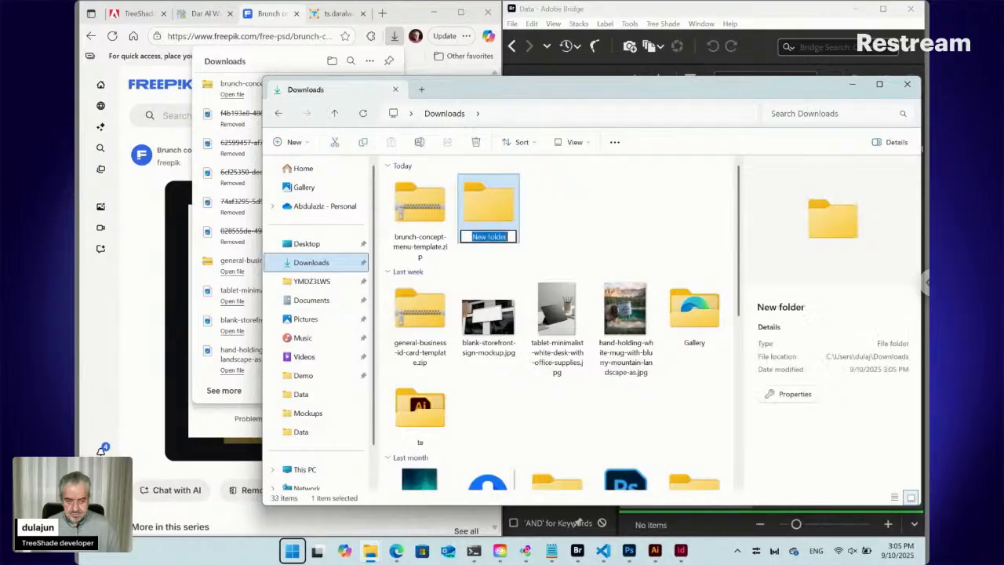
text(temp)
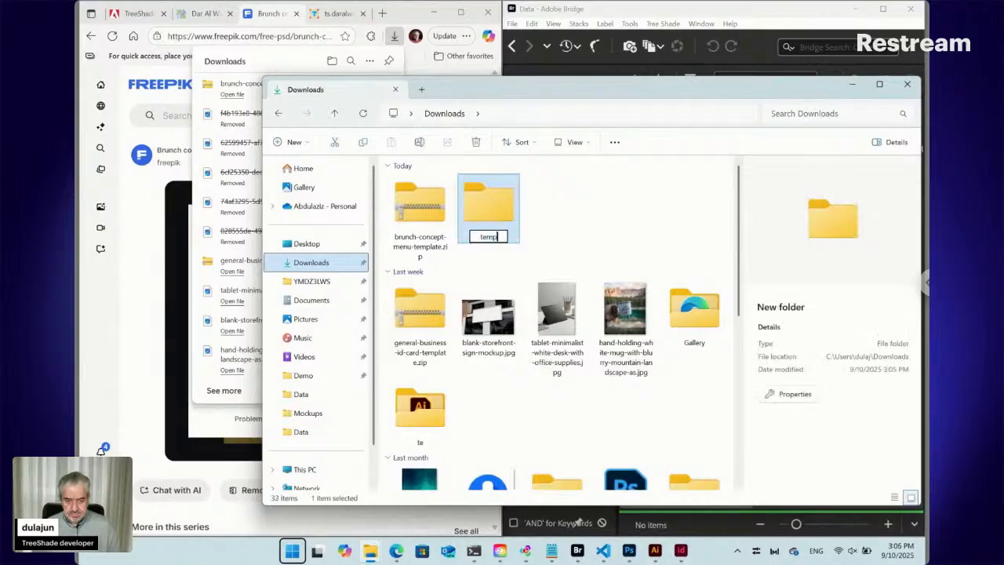
key(Return)
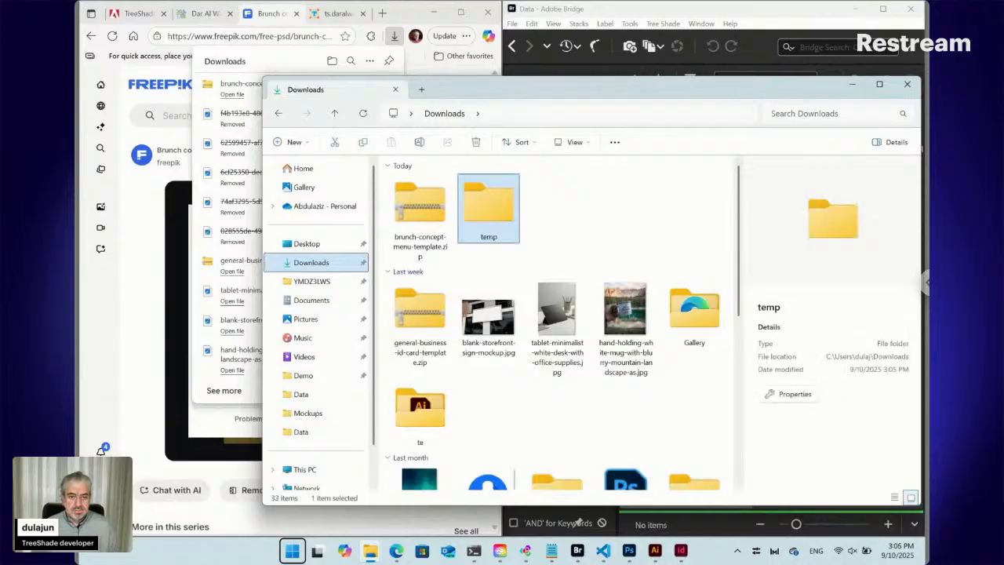
double_click(477, 203)
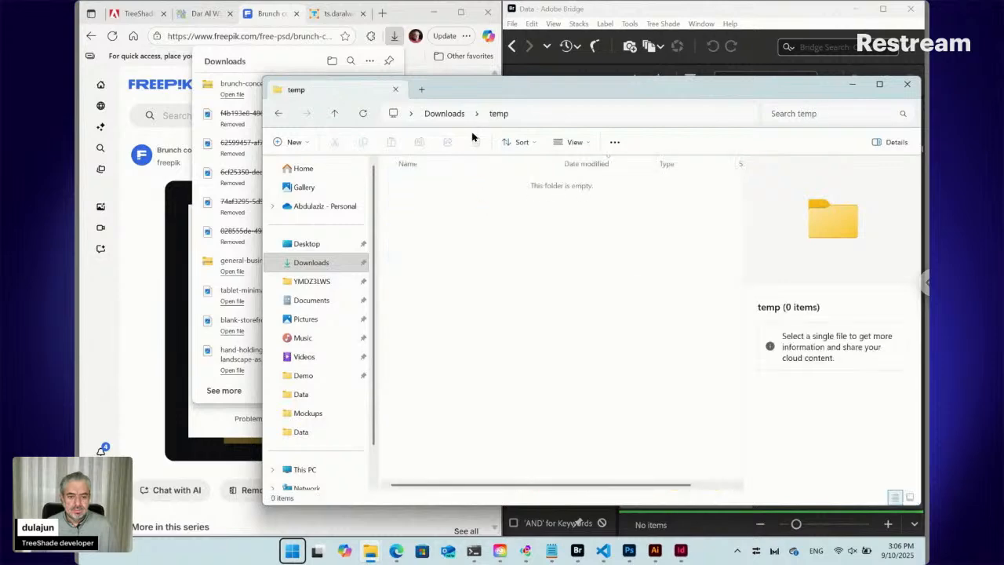
drag(489, 99, 335, 286)
drag(403, 257, 319, 519)
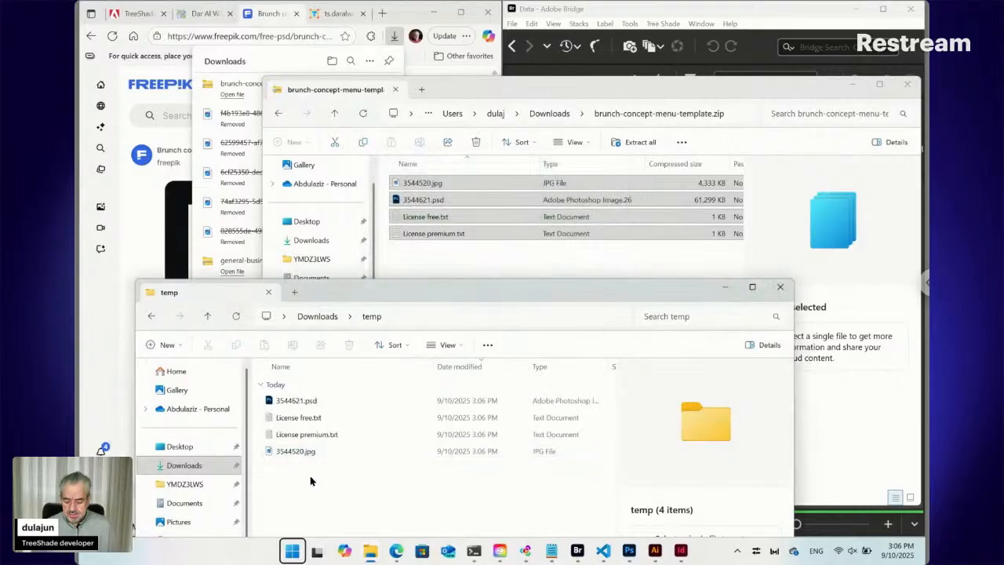
Create a folder named Draft inside the Menu folder in Bridge and copy all files from temp into it
key(ctrl+a)
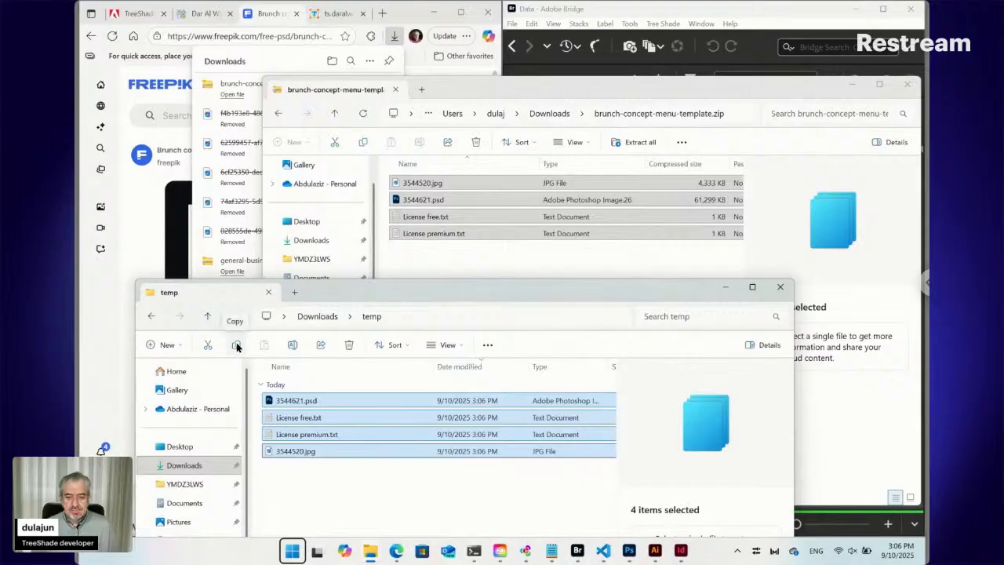
click(579, 552)
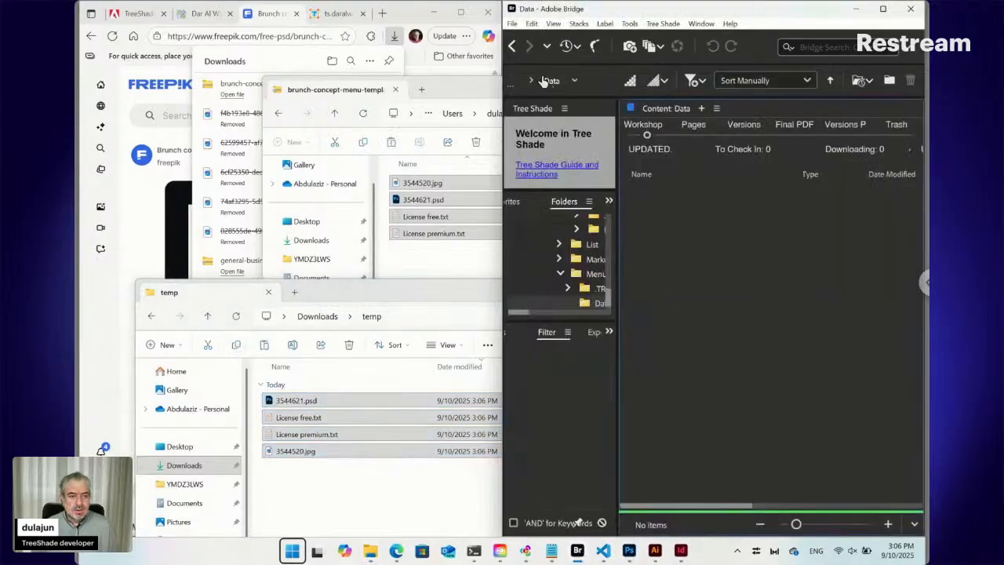
click(514, 47)
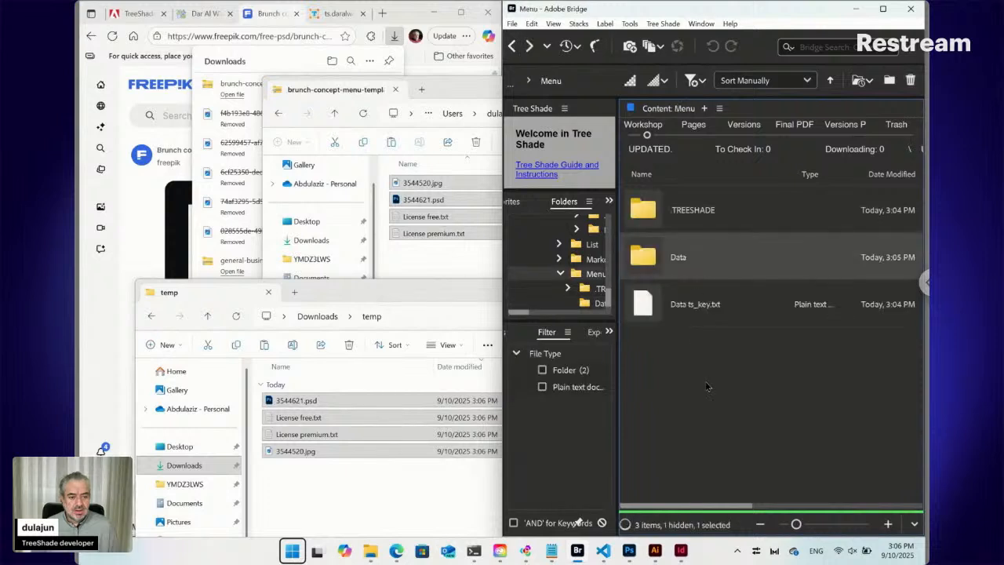
key(ctrl+shift+n)
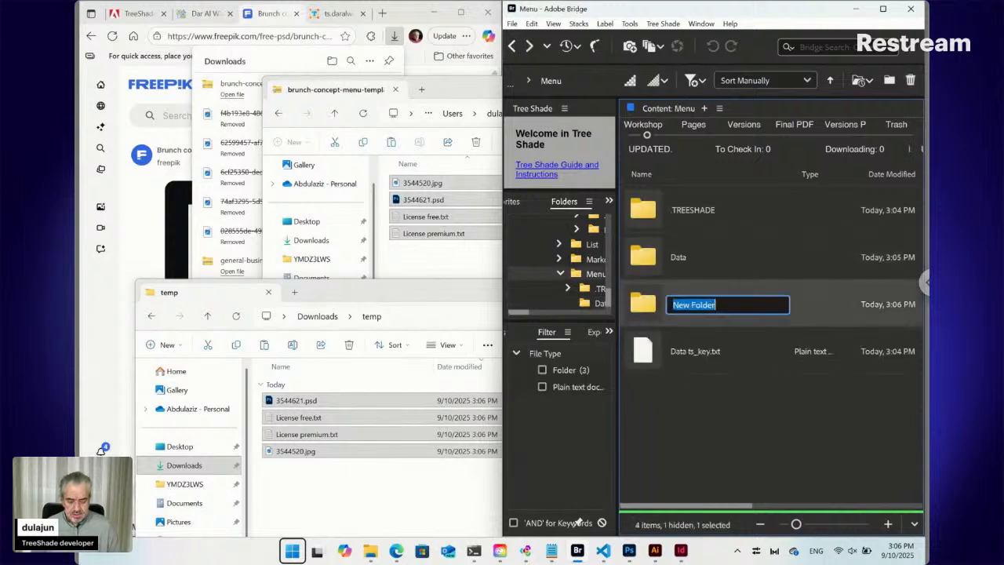
text(Draft)
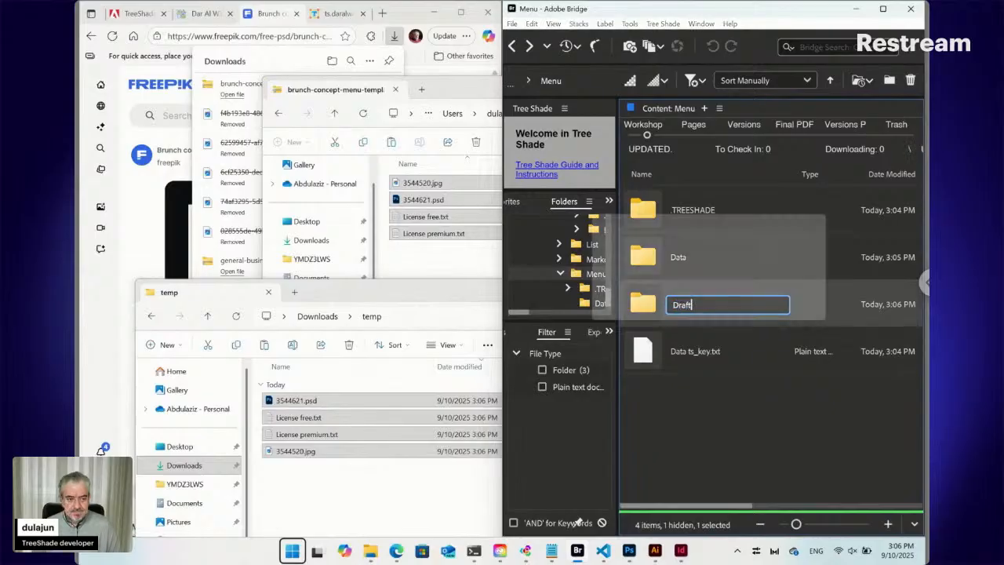
key(Return)
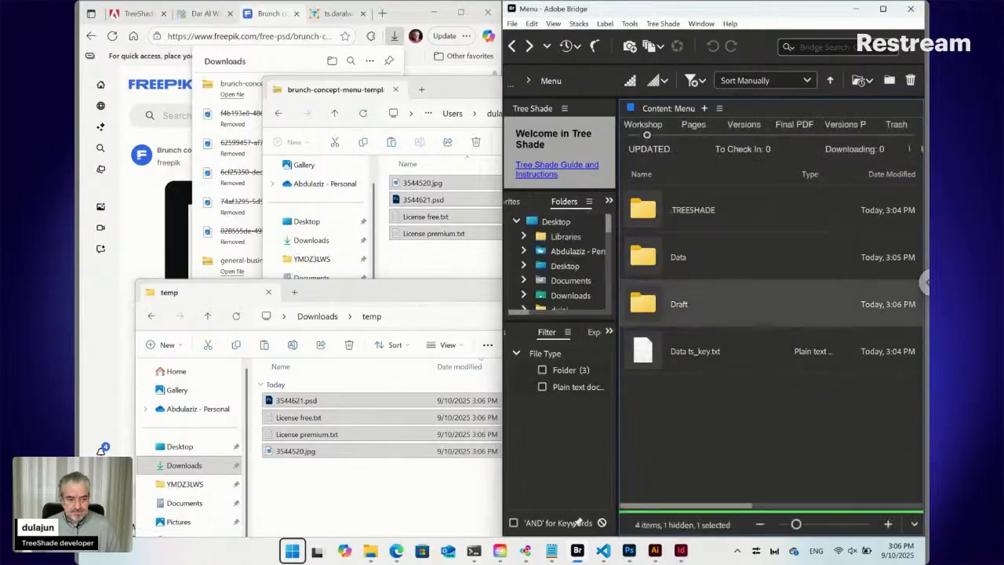
key(Return)
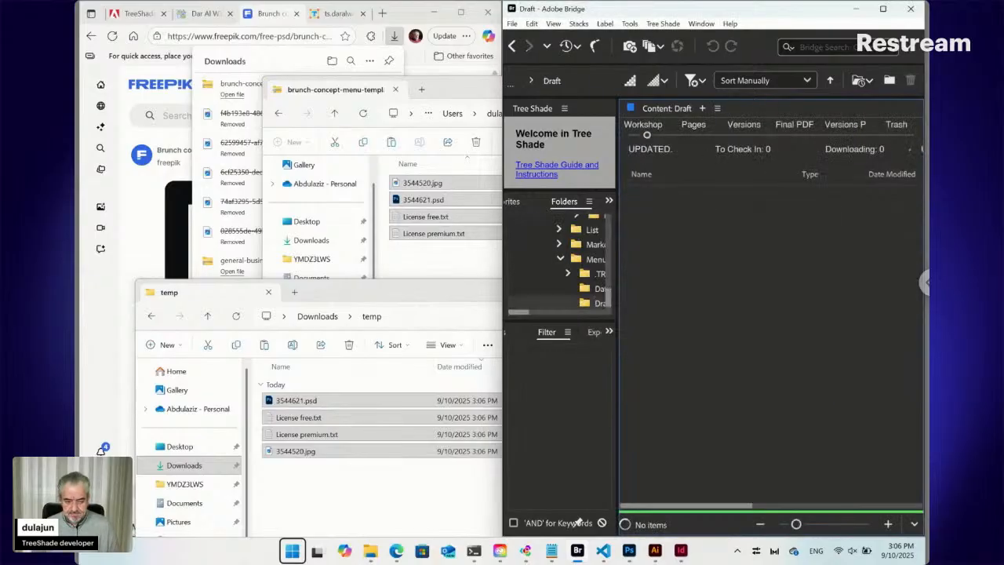
key(ctrl+v)
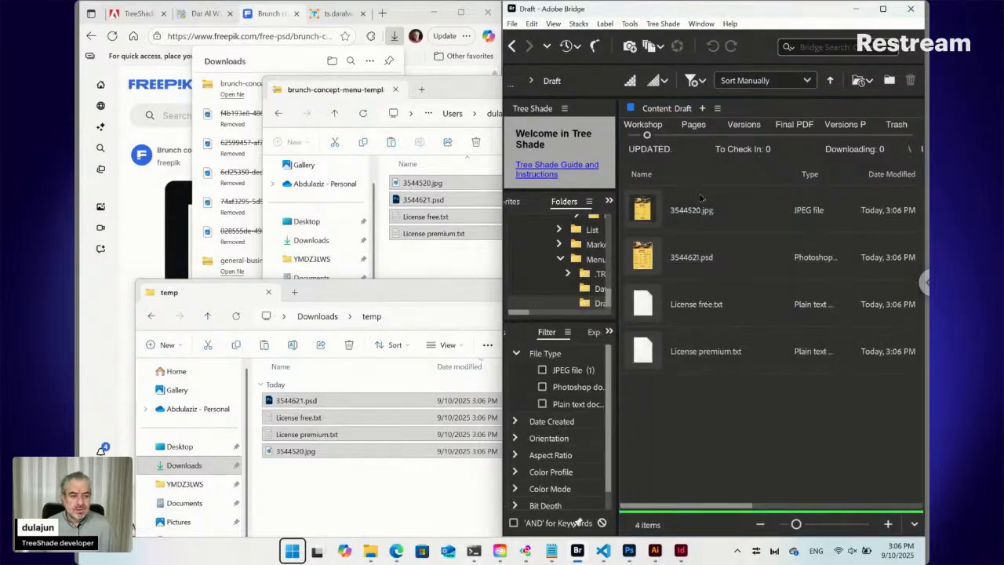
Return to the Menu folder, reopen Draft and check the copied menu files, starting with 3544520.jpg
click(513, 46)
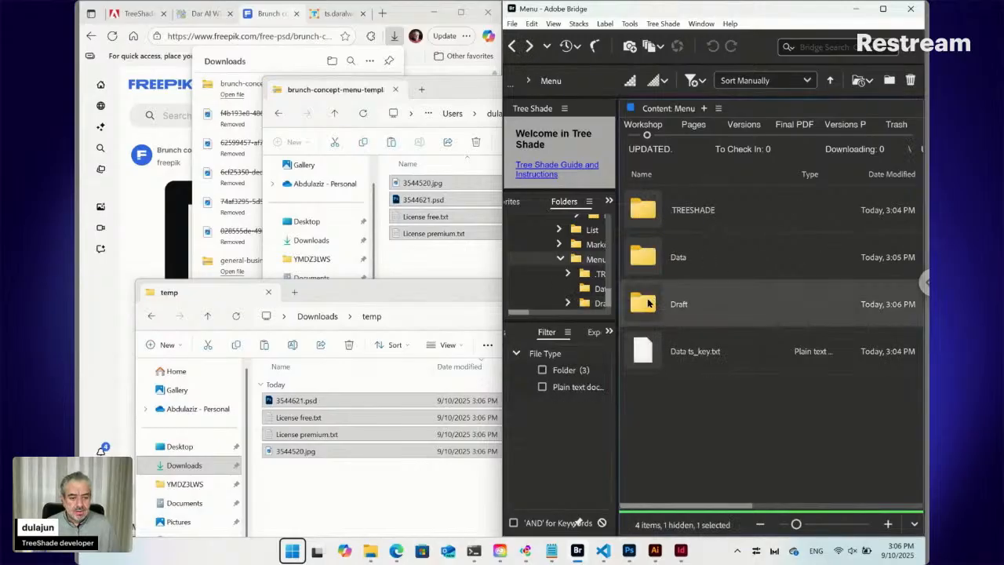
double_click(648, 303)
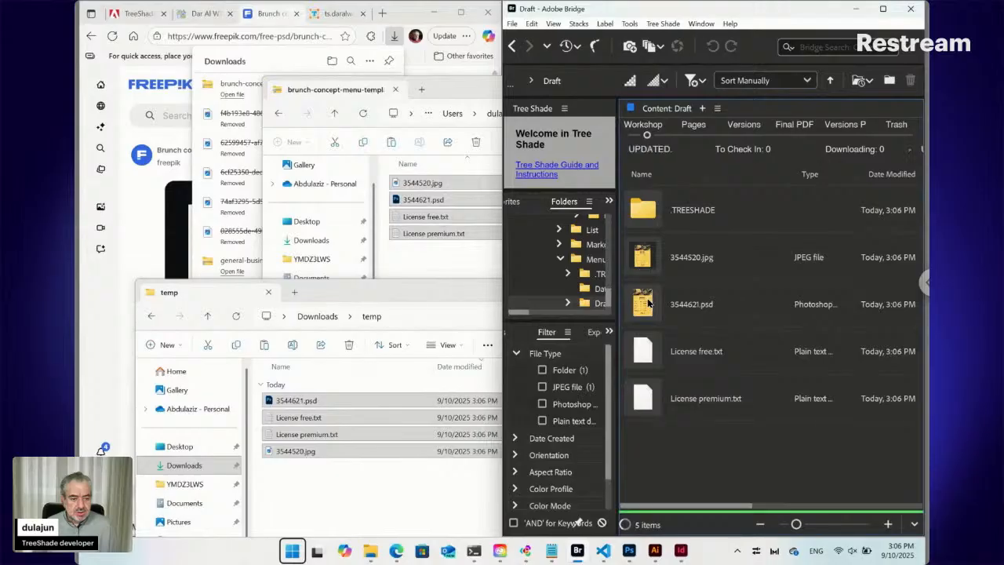
click(687, 265)
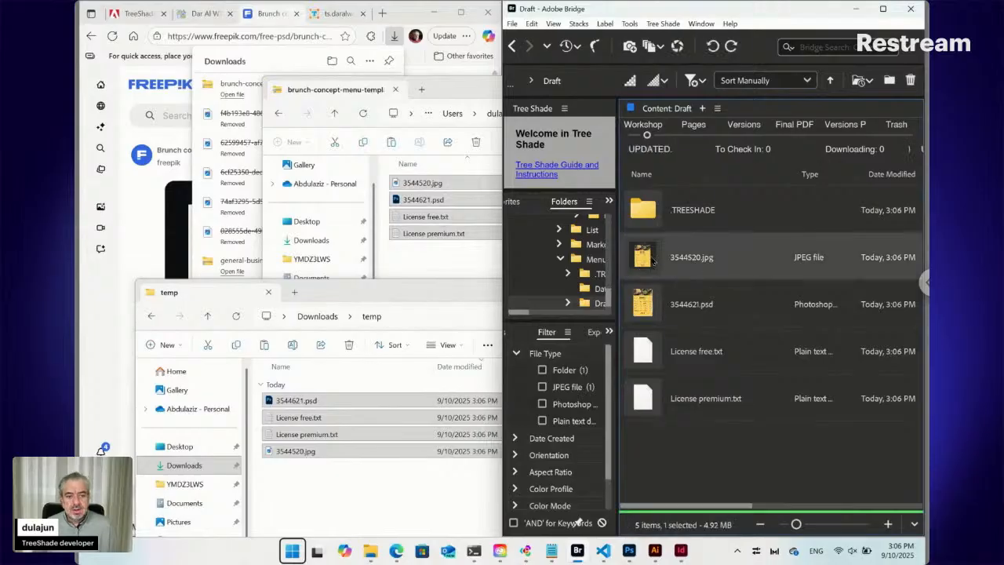
Open 3544621.psd from the Draft folder in Photoshop without updating its text layers
click(682, 313)
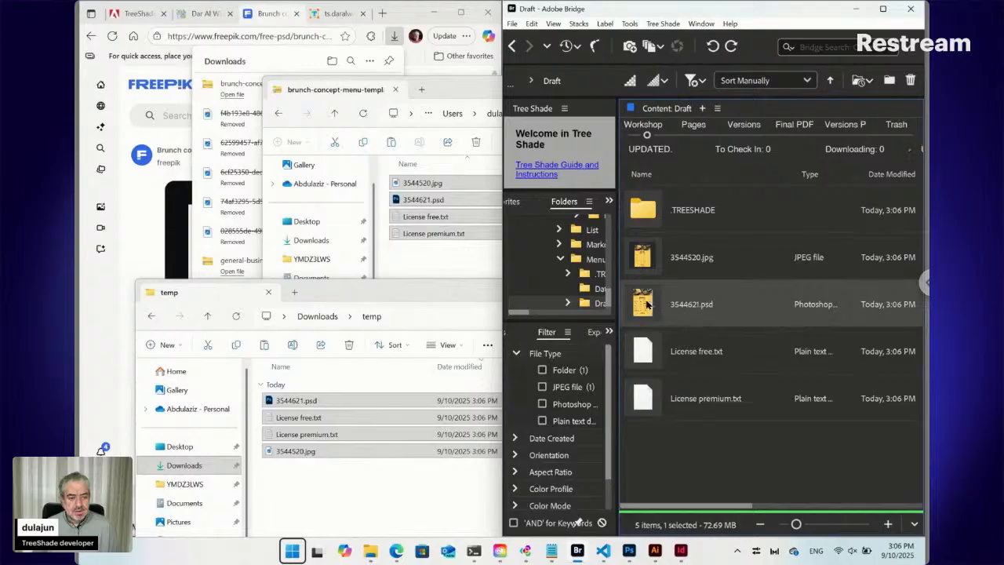
drag(720, 303, 738, 302)
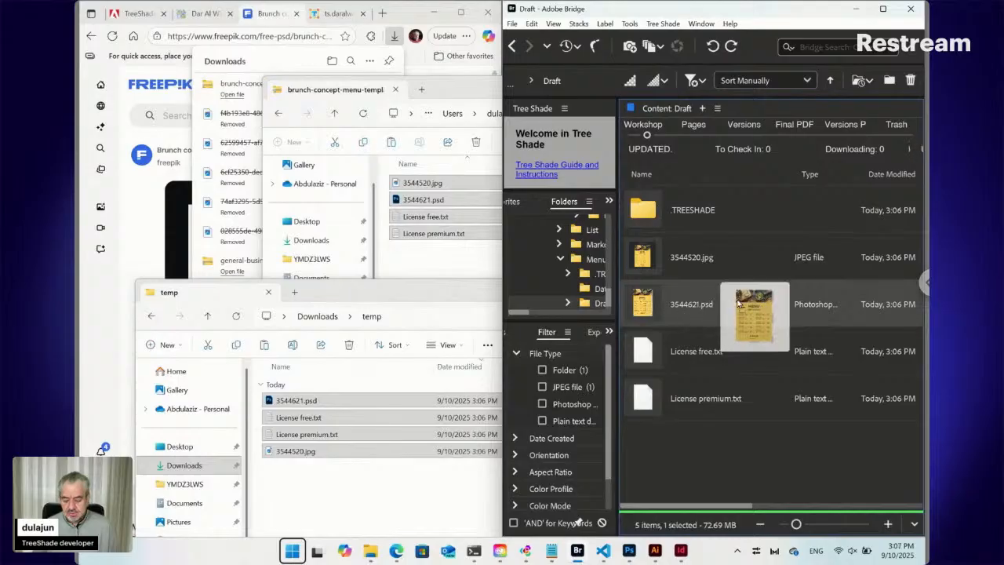
key(alt+Tab)
key(alt+Tab)
key(alt+Tab)
key(alt+Tab)
key(alt+Tab)
key(alt+Tab)
key(alt+Tab)
key(alt+Tab)
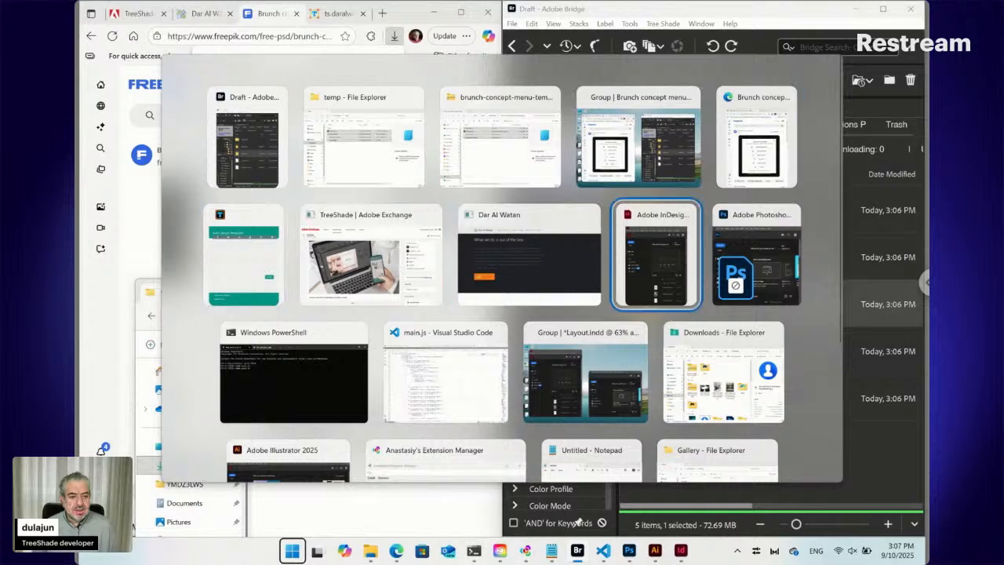
key(alt+Tab)
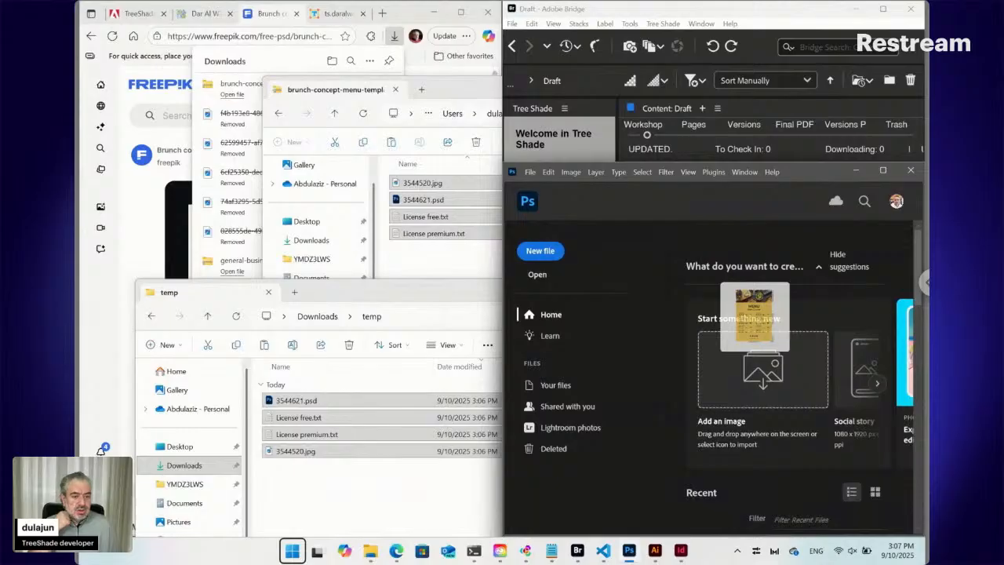
drag(736, 299, 736, 289)
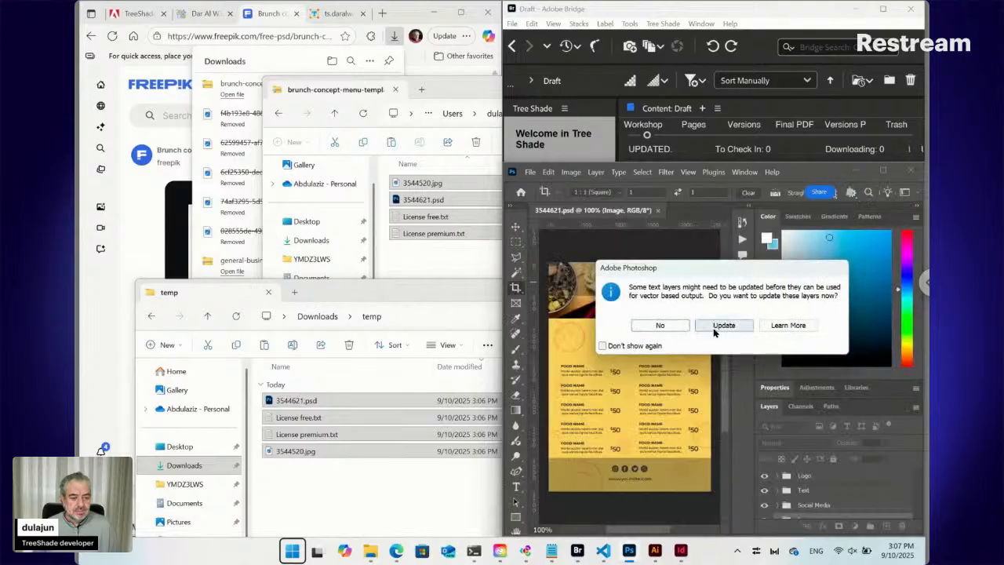
click(660, 324)
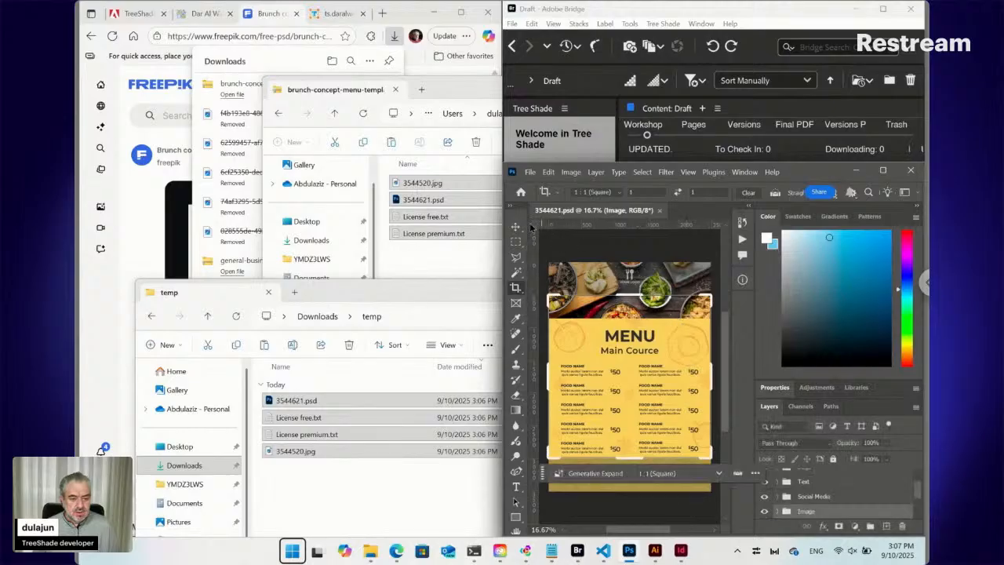
Maximize Photoshop, open the contents of the Place Your Image Here smart object in the Image group, and activate the Move tool
click(884, 171)
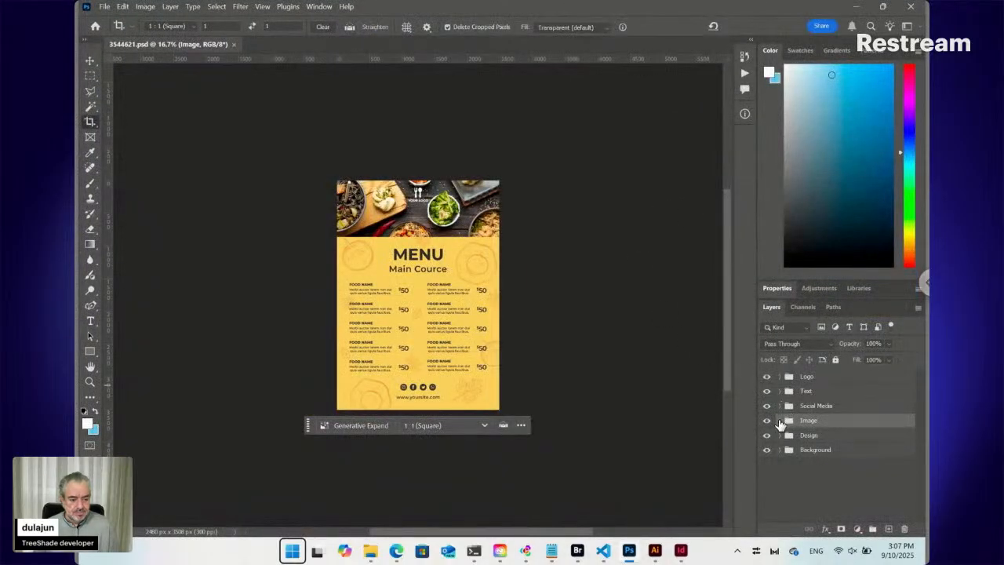
click(786, 421)
click(794, 440)
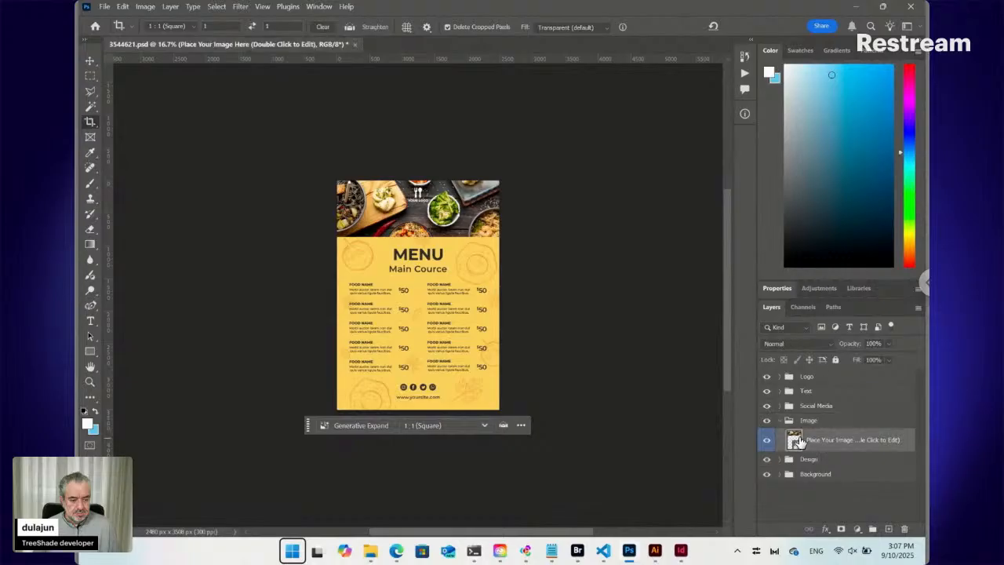
double_click(794, 441)
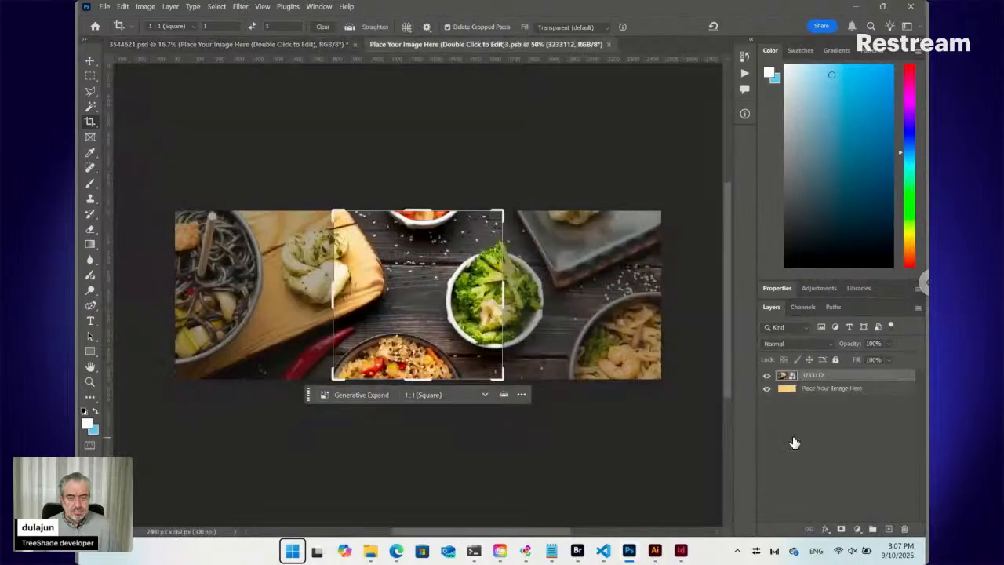
click(91, 62)
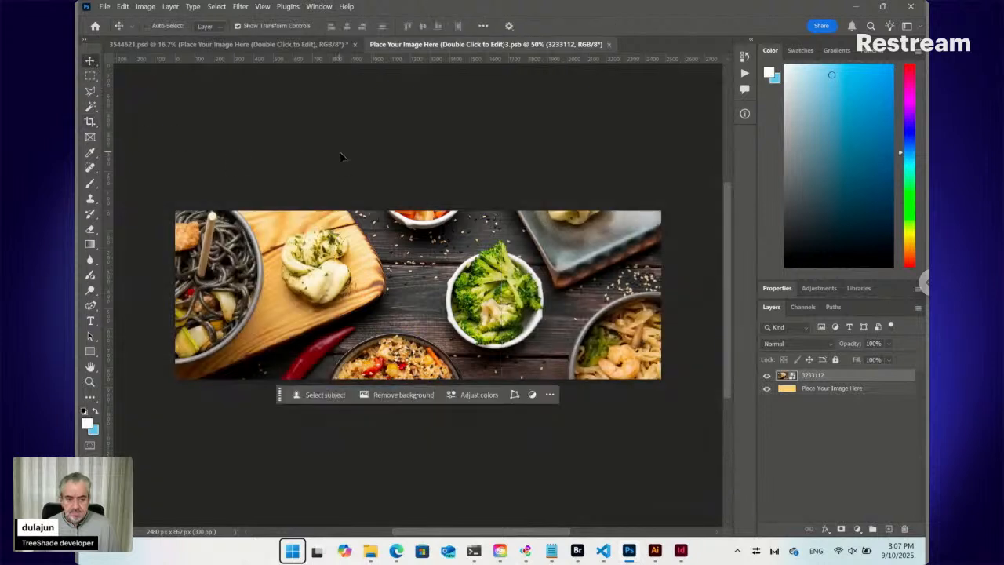
key(ctrl+w)
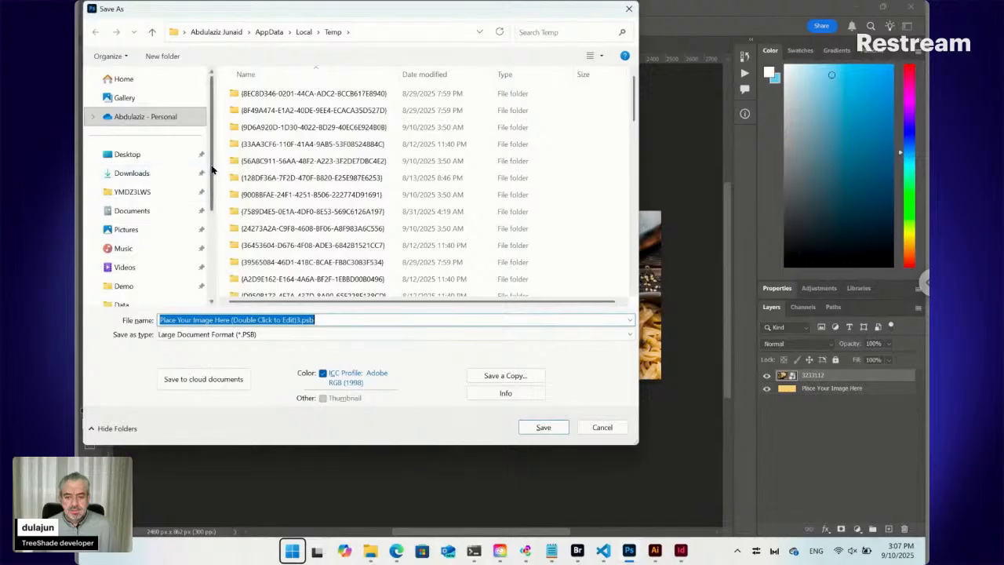
scroll(211, 171, down, 1)
click(132, 152)
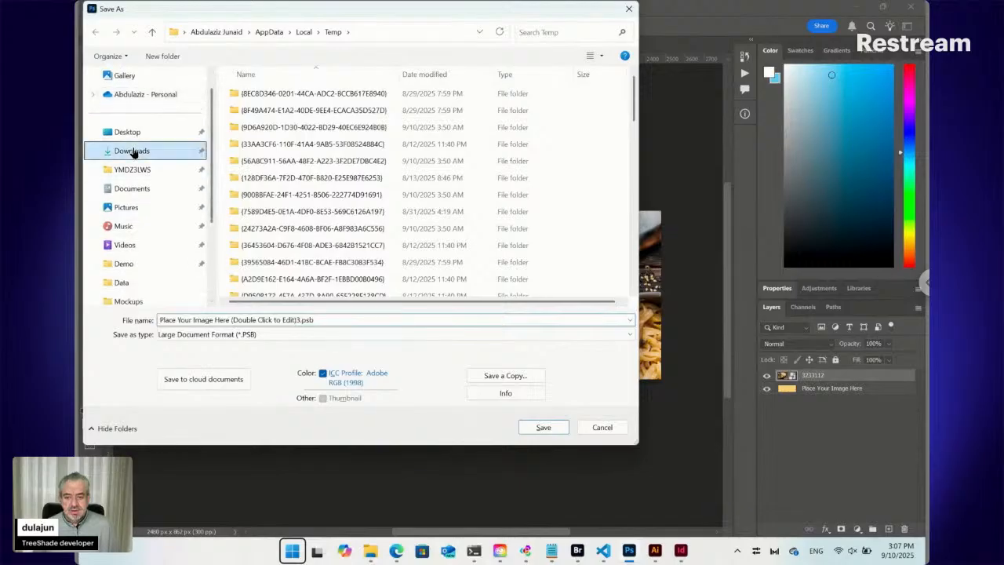
double_click(250, 102)
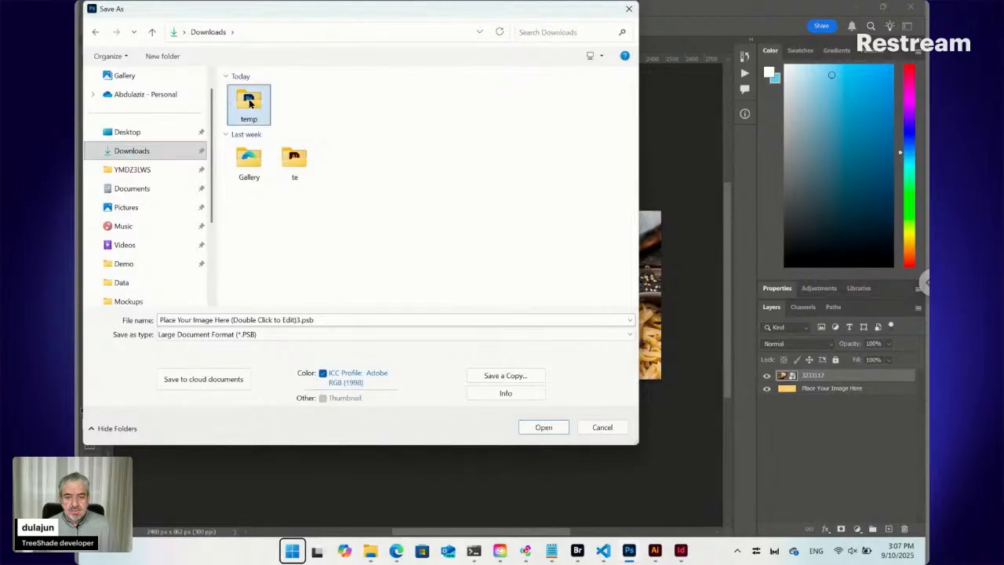
click(264, 319)
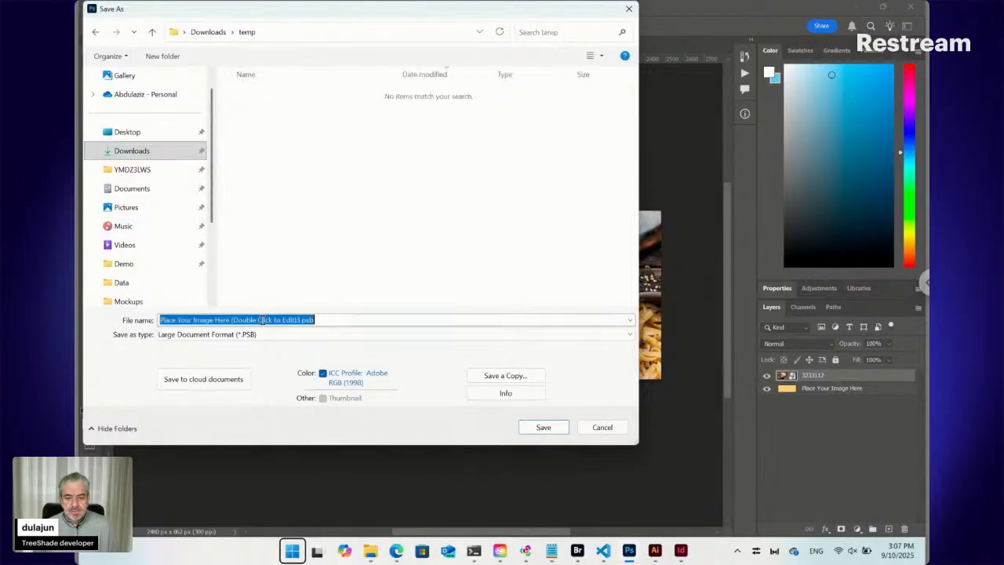
click(267, 335)
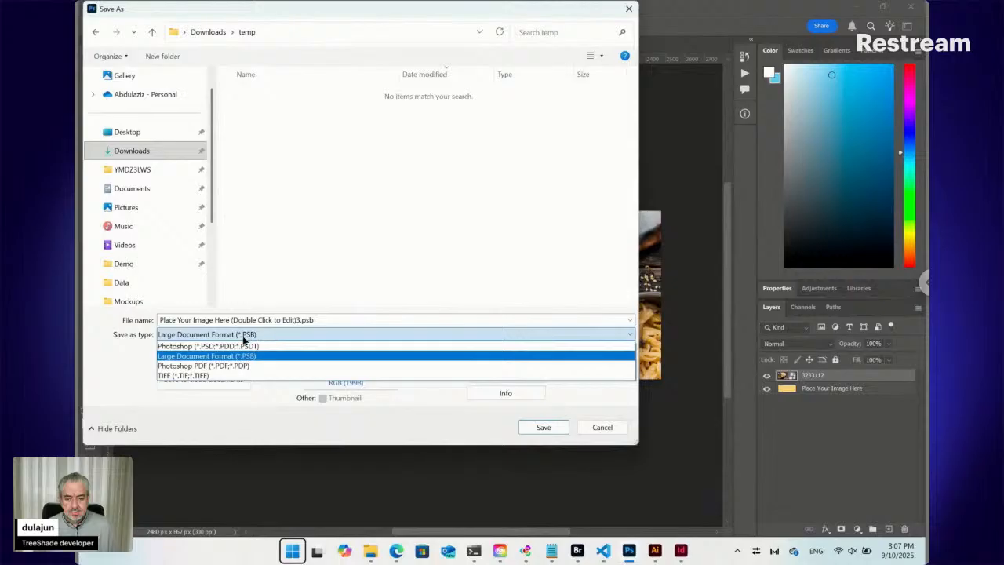
click(296, 284)
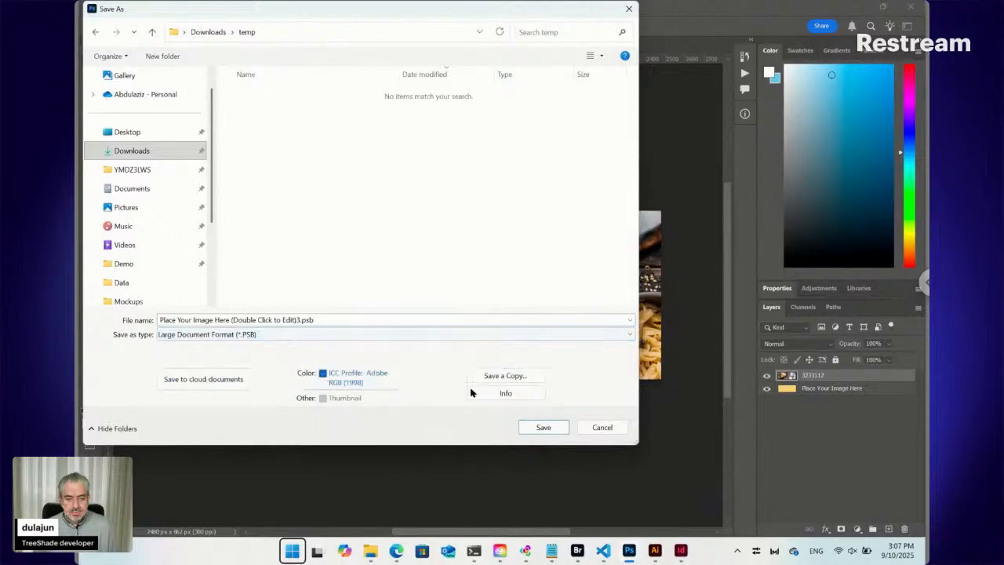
click(603, 427)
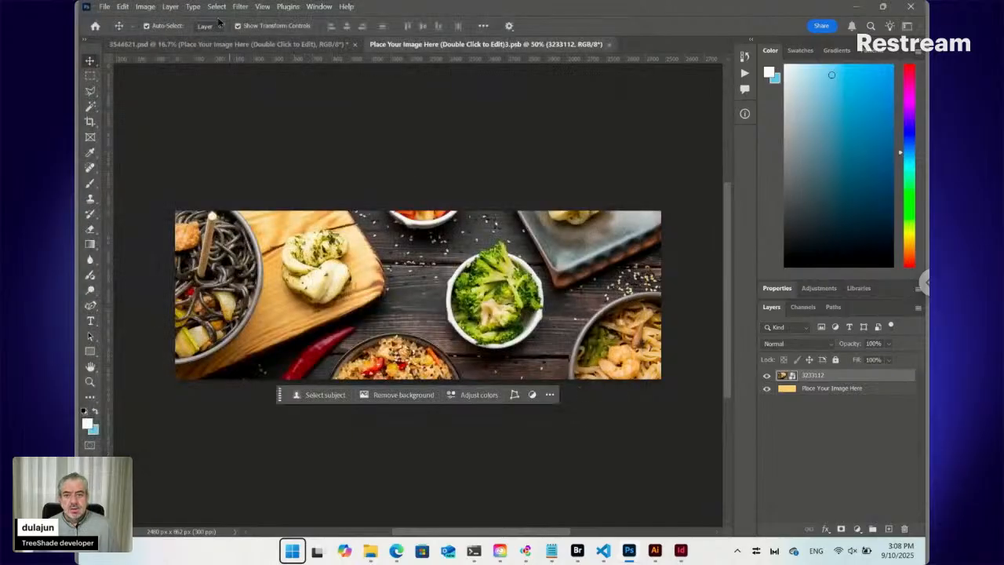
Flatten the food photo image and set it up for saving as a JPEG in the temp folder inside Downloads
click(171, 7)
click(214, 434)
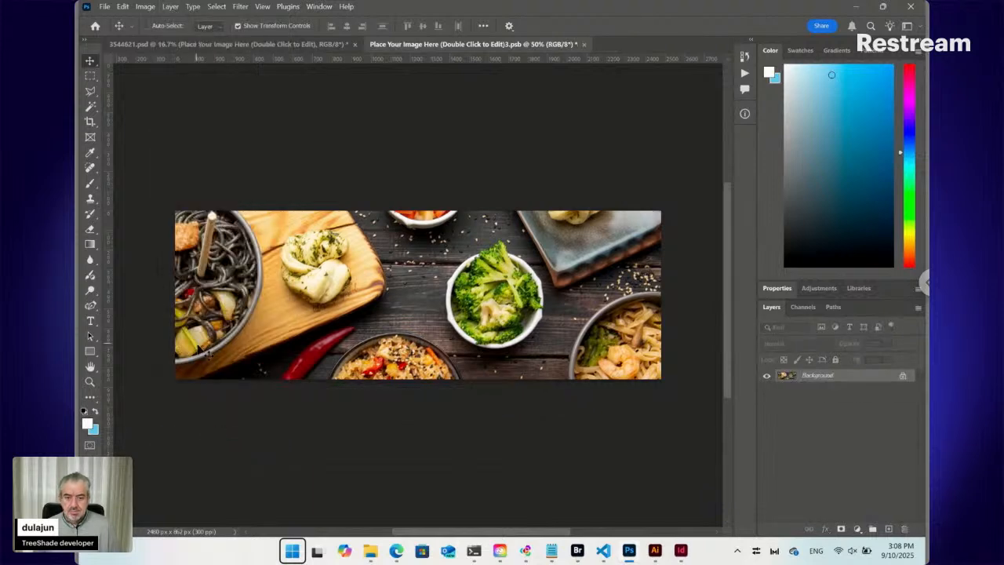
key(ctrl+shift+s)
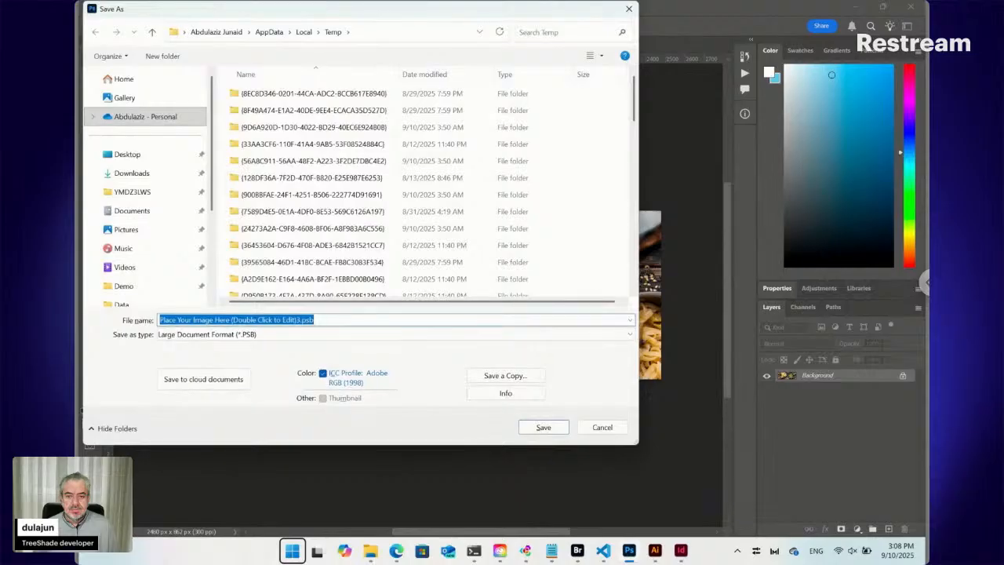
click(141, 174)
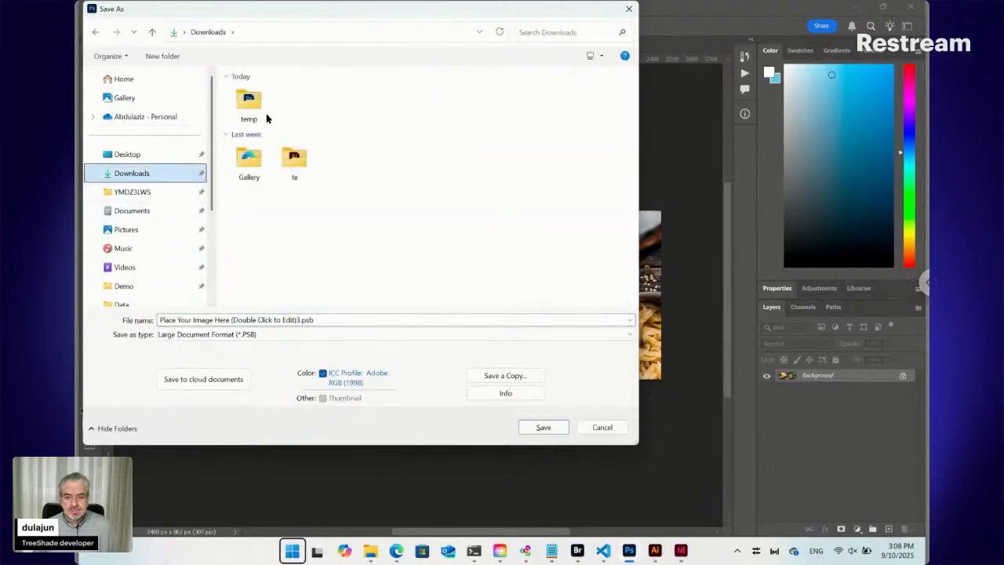
double_click(250, 102)
click(230, 320)
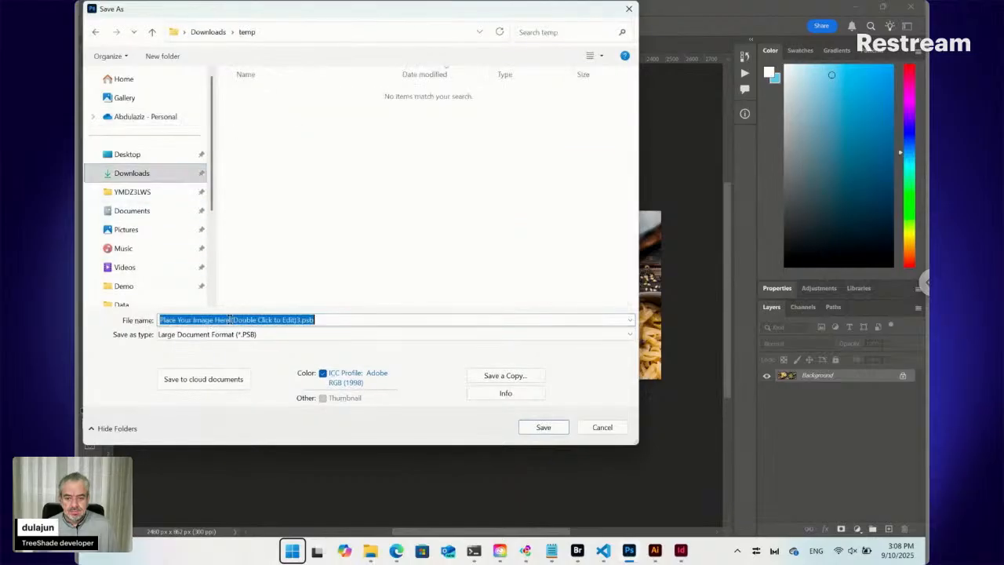
click(258, 334)
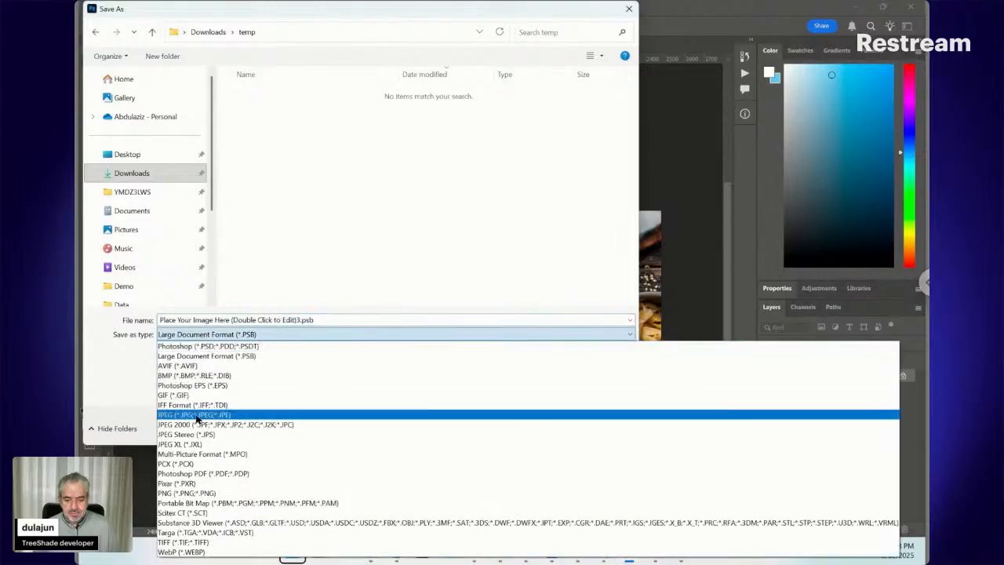
click(197, 418)
click(205, 320)
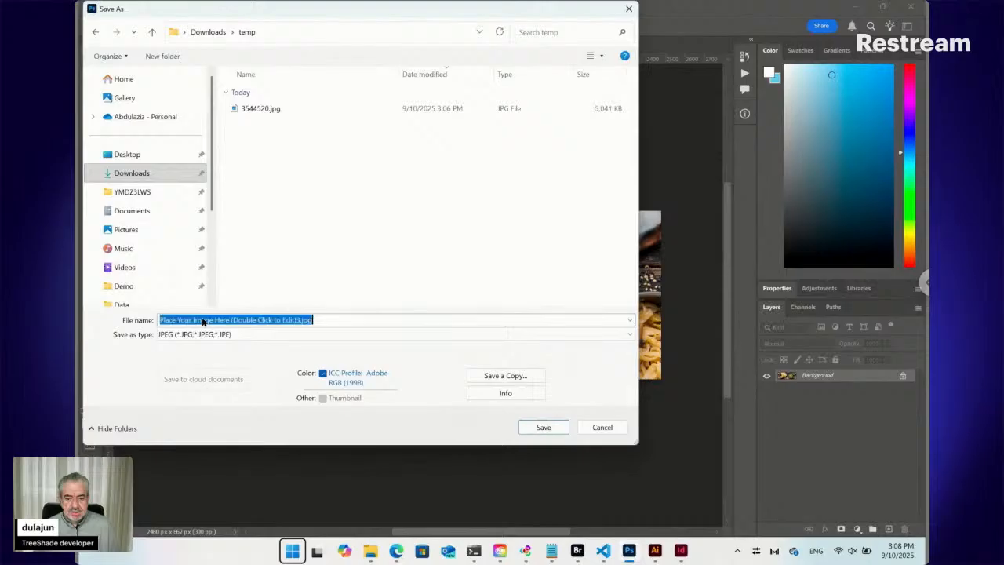
click(300, 320)
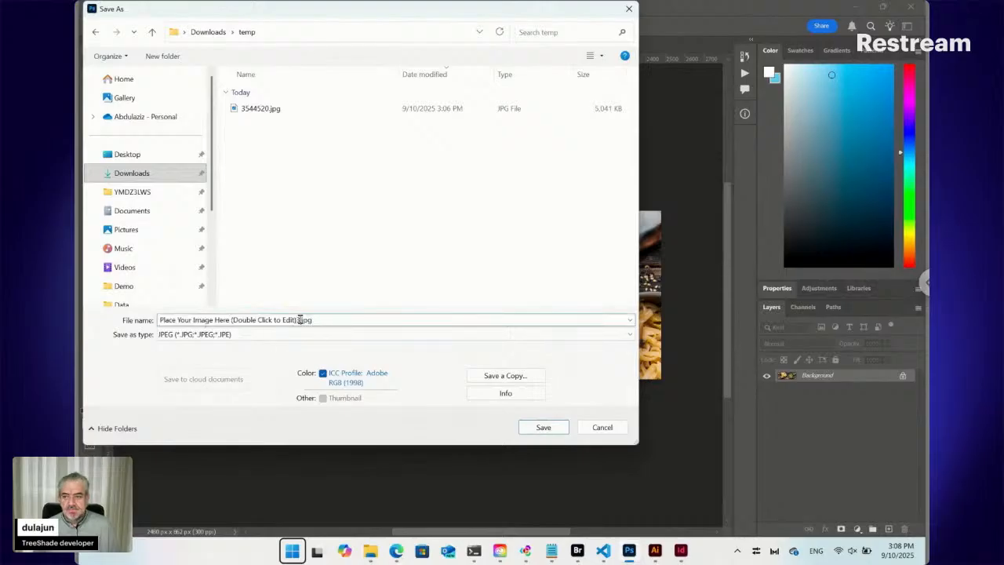
drag(299, 320, 125, 320)
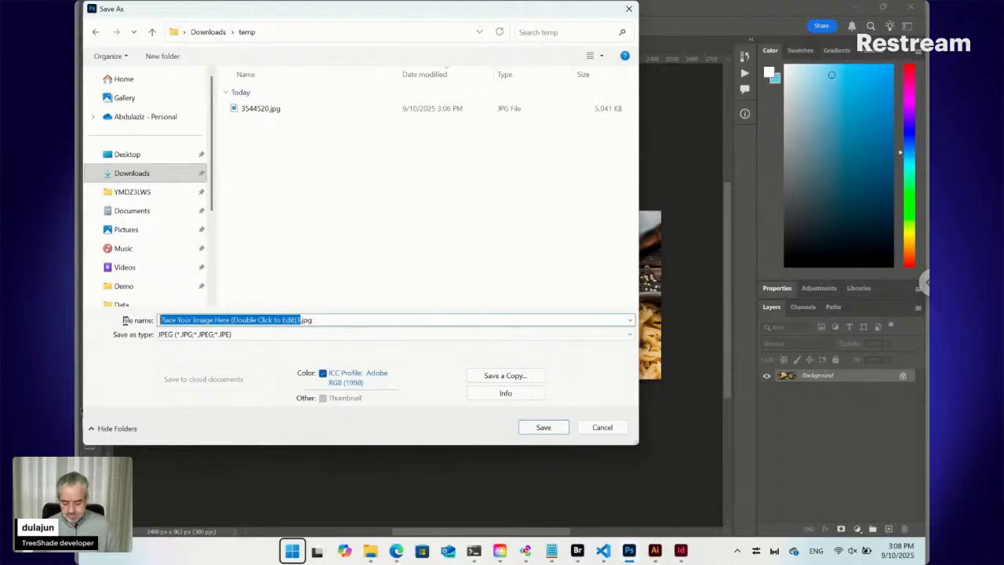
text(Background)
key(BackSpace)
key(BackSpace)
key(BackSpace)
key(BackSpace)
key(BackSpace)
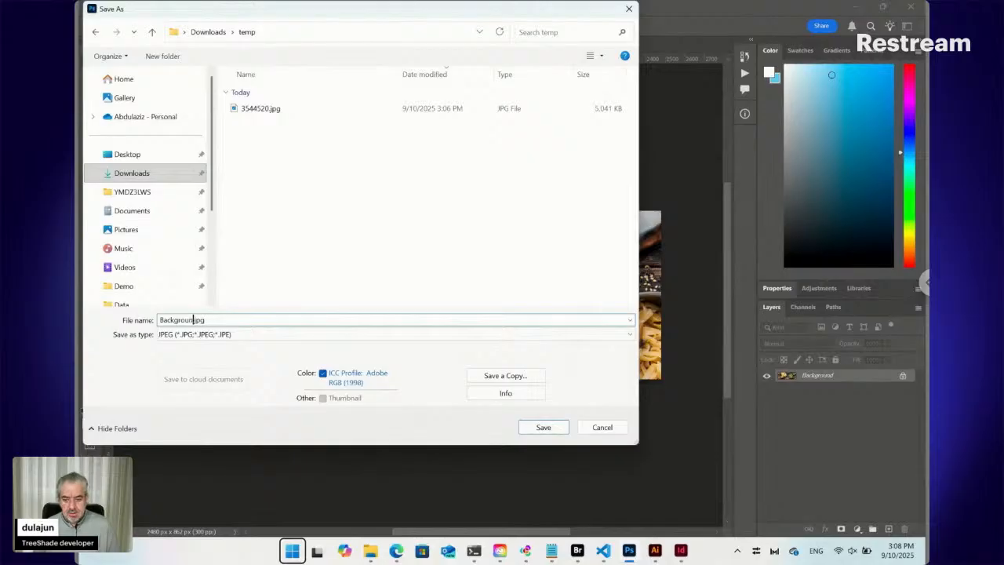
key(BackSpace)
key(BackSpace)
key(BackSpace)
key(BackSpace)
key(BackSpace)
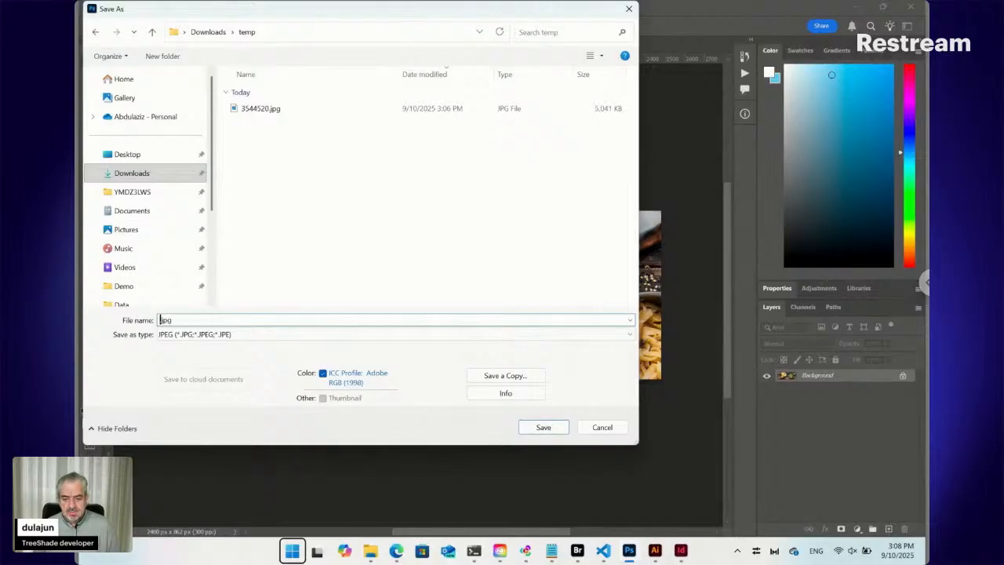
Save the image as Top Photo.jpg at maximum quality 12 with Baseline ("Standard") format and close it
text(Top )
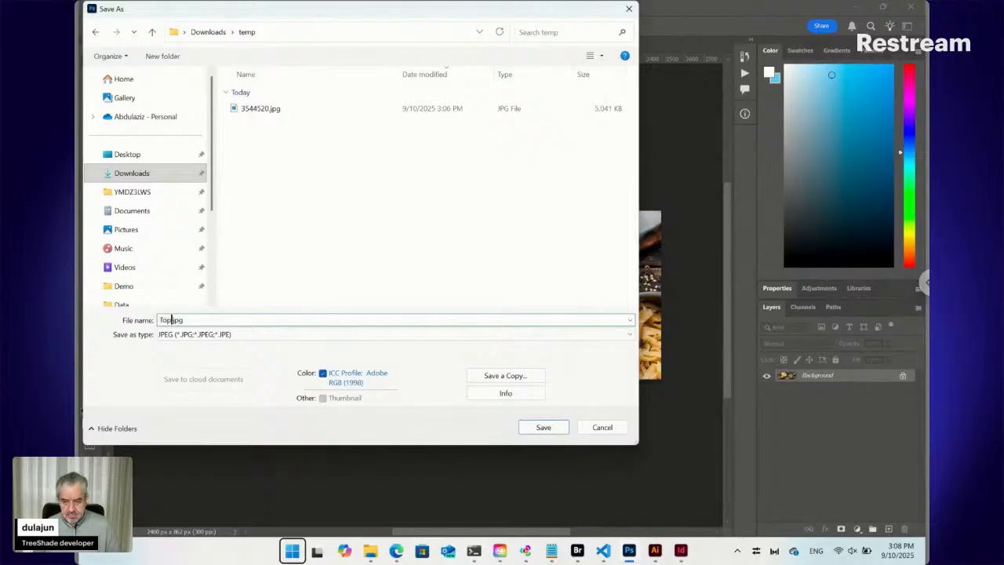
text(Photo)
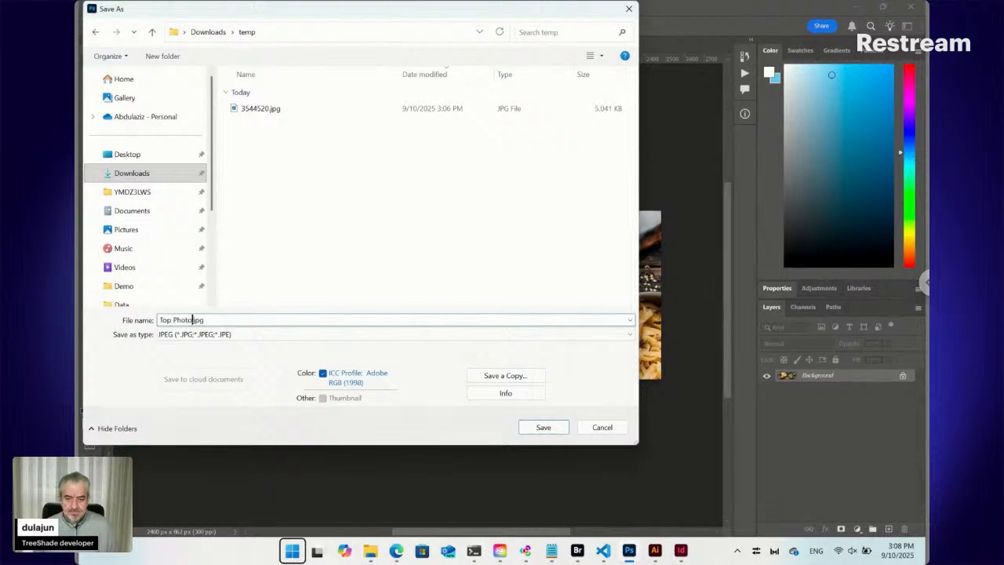
click(543, 426)
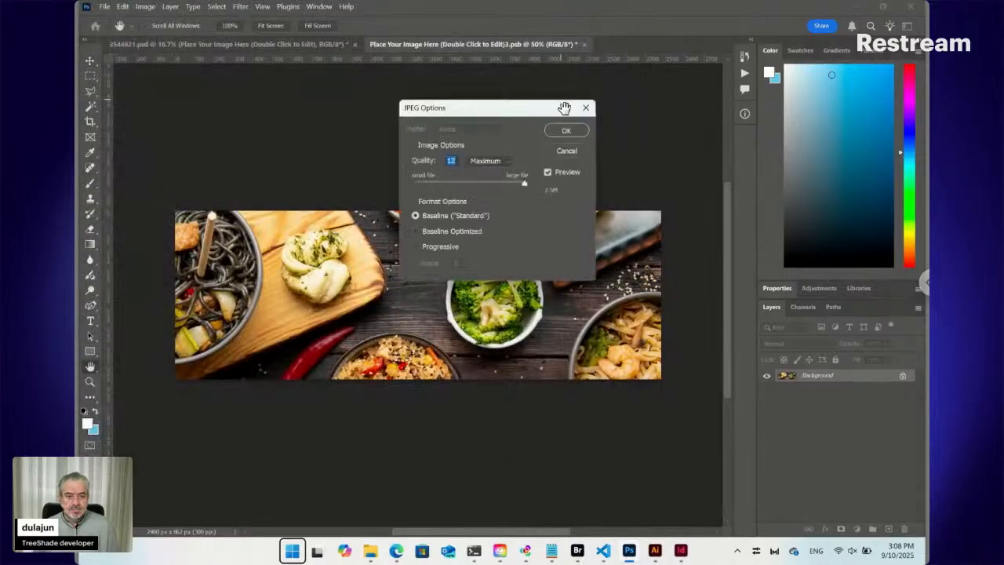
click(572, 130)
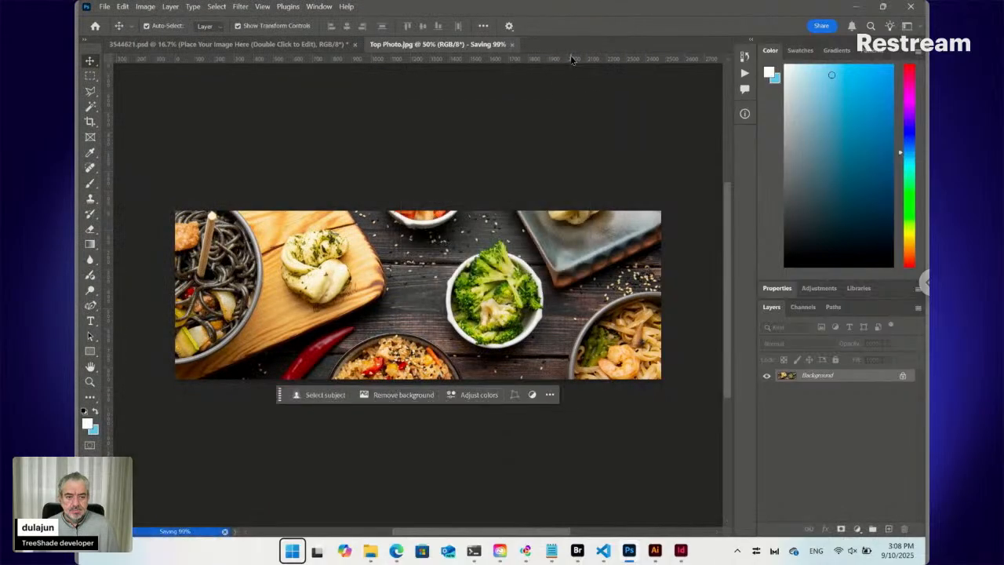
click(471, 45)
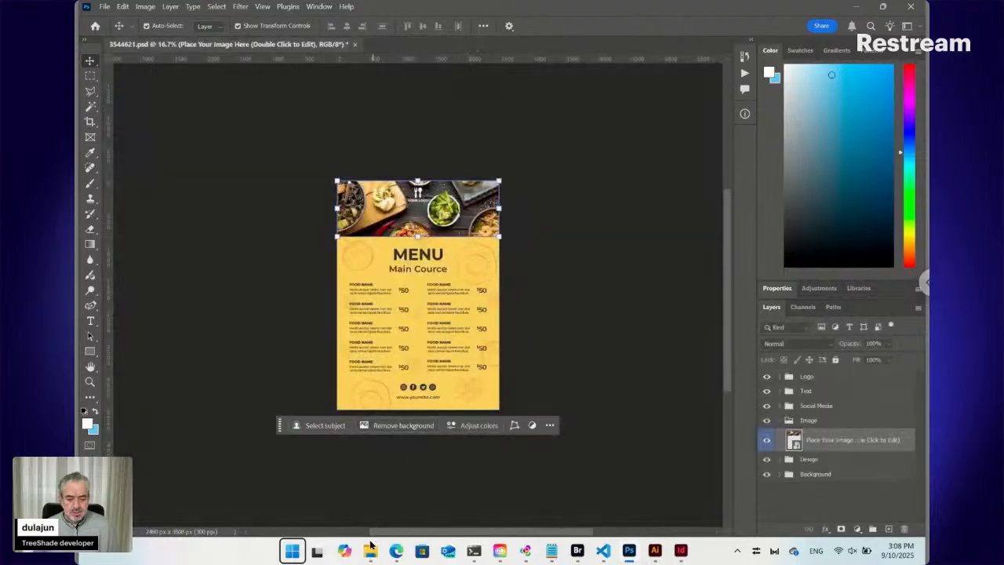
Copy Top Photo.jpg from the temp folder in File Explorer into the Data folder of Menu in Bridge
mouse_move(370, 553)
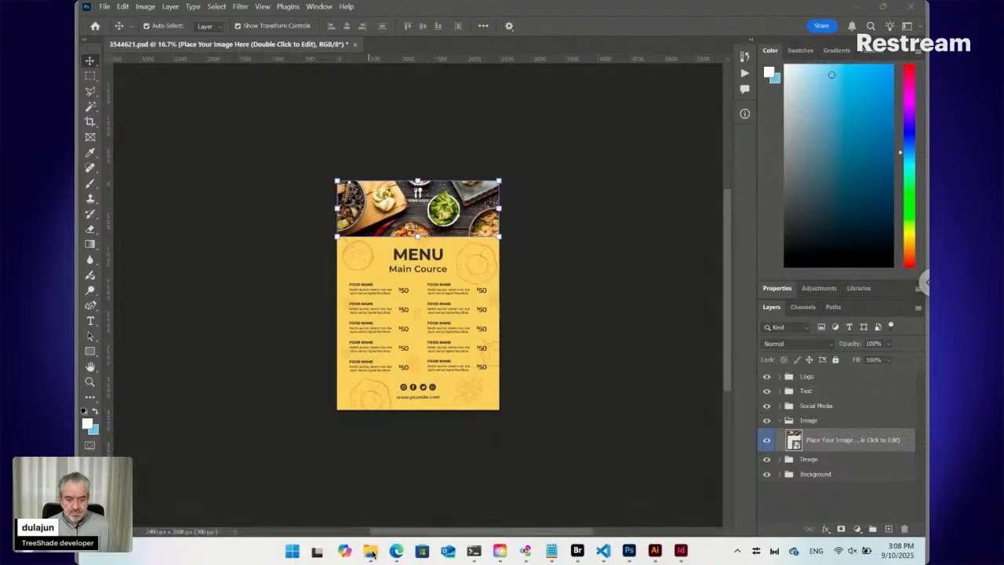
click(672, 491)
click(323, 498)
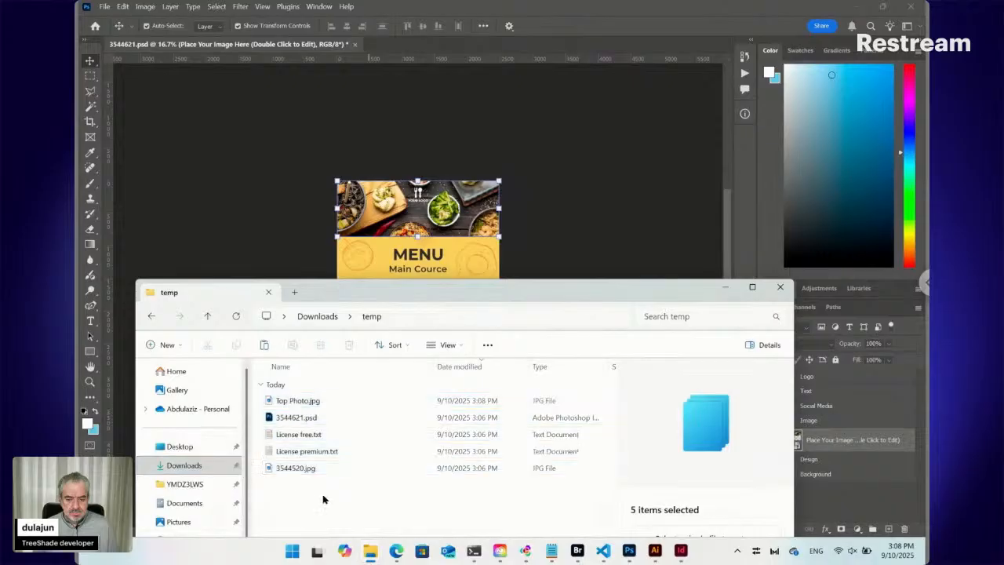
click(289, 402)
drag(288, 403, 673, 80)
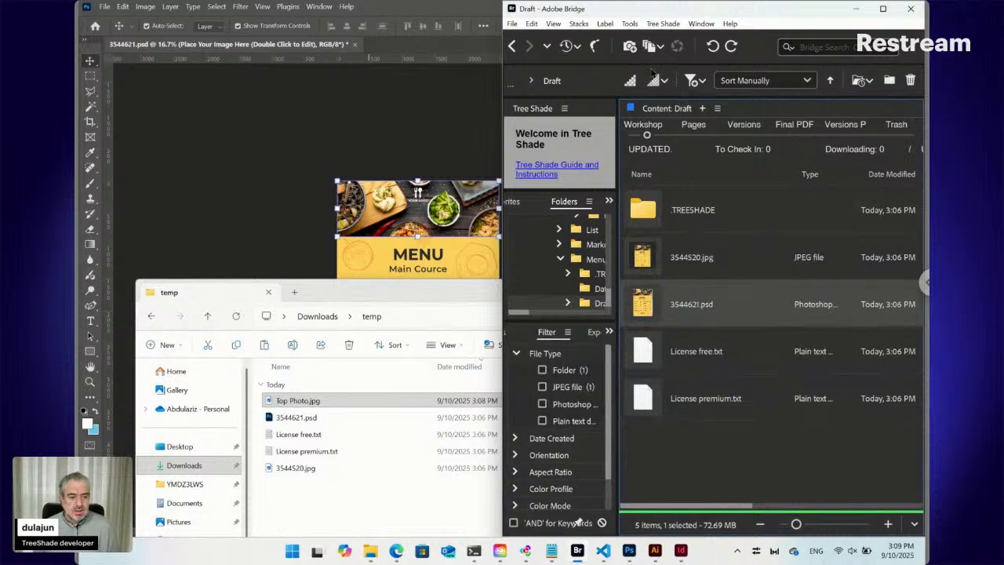
click(512, 46)
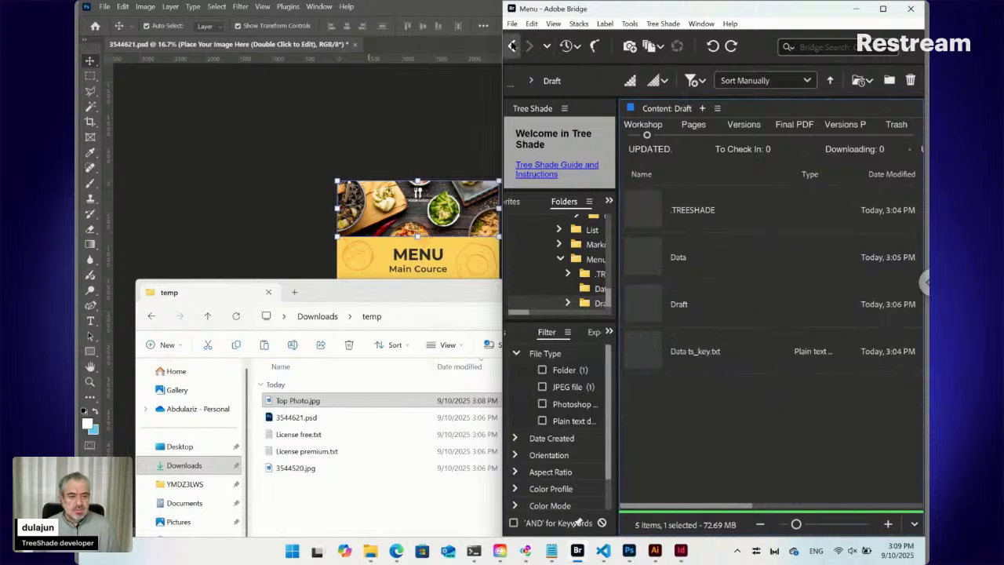
double_click(647, 254)
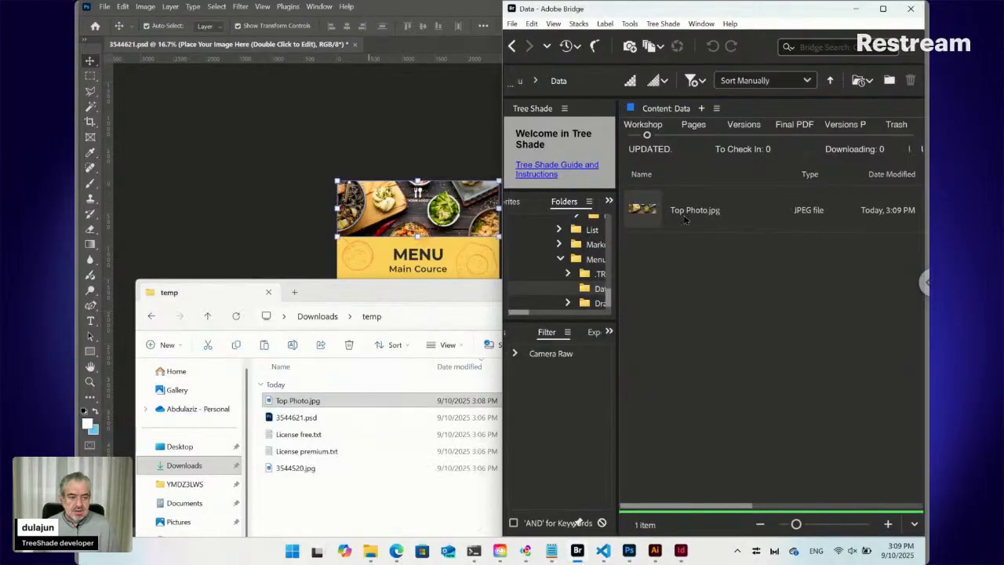
Switch to Edge and reload the TreeShade Menu web page to check the top photo's upload field
click(396, 551)
click(333, 16)
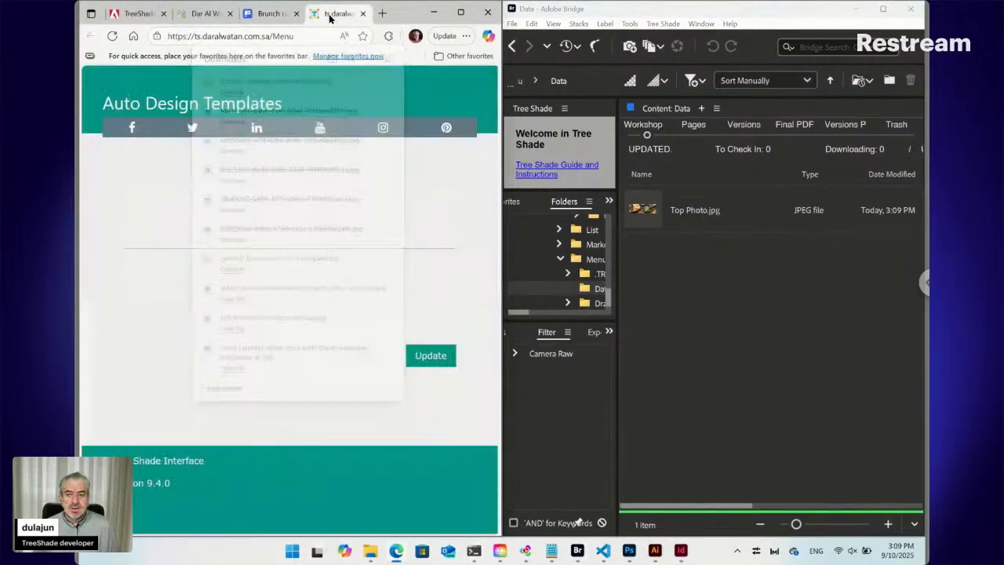
click(112, 36)
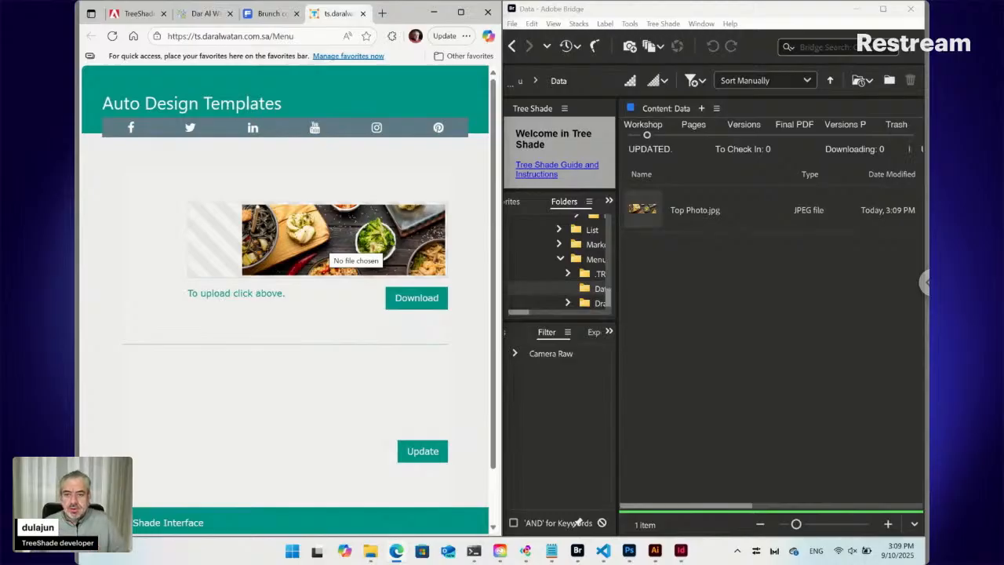
View the Freepik brunch menu design with its download dialog dismissed, and return to the Data folder in Bridge
click(271, 14)
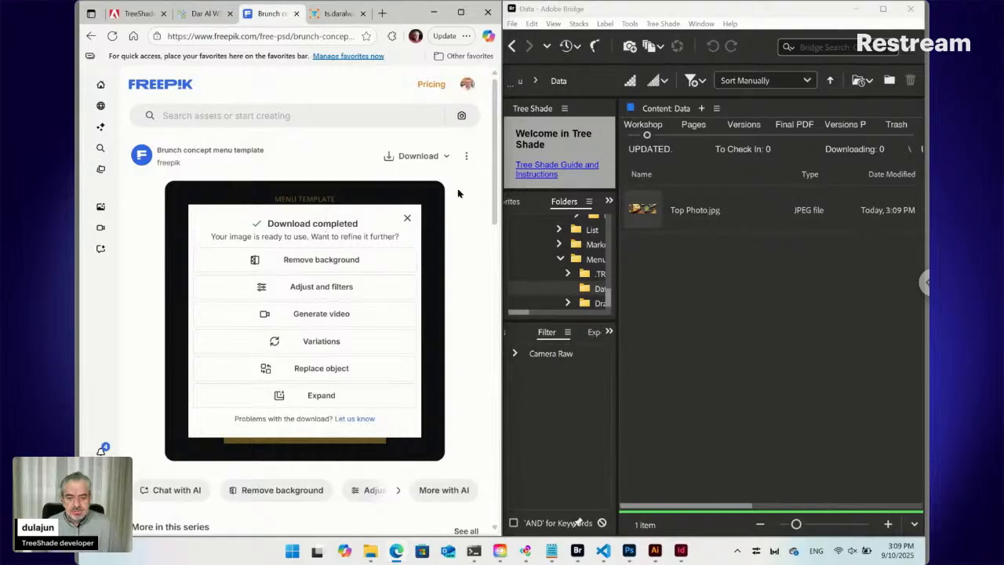
click(407, 220)
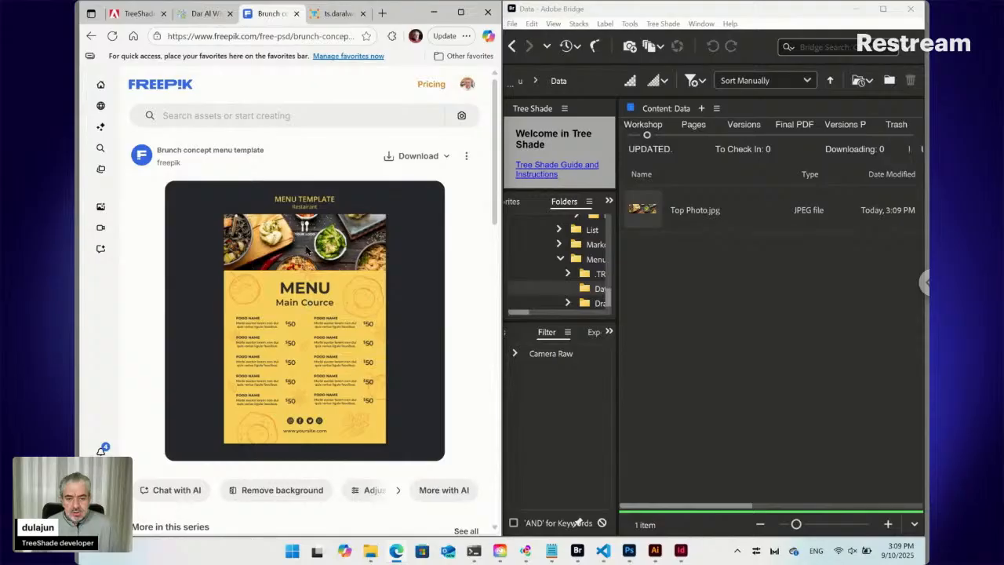
click(715, 284)
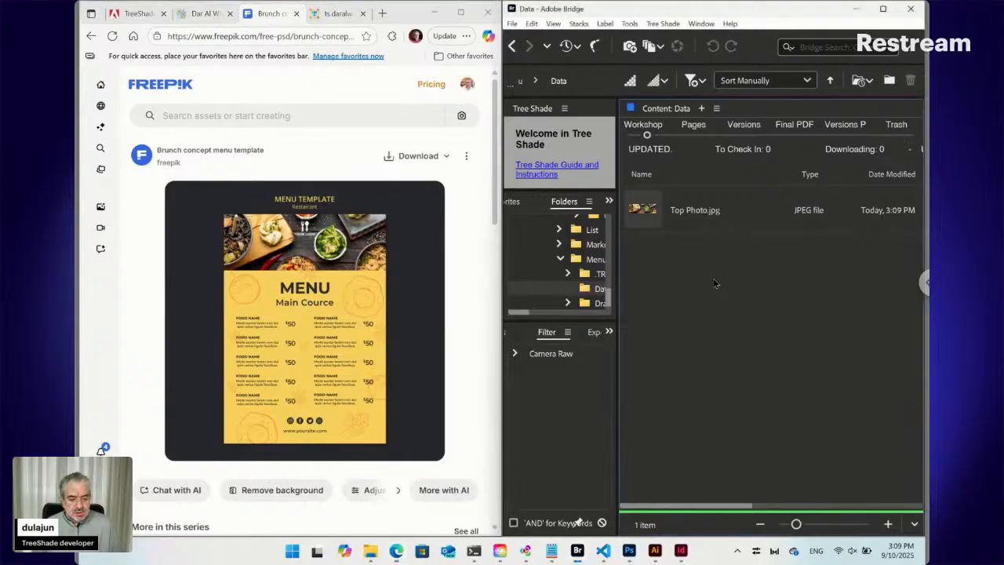
Copy art.png from the Downloads folder in File Explorer into the Data folder in Bridge
mouse_move(373, 555)
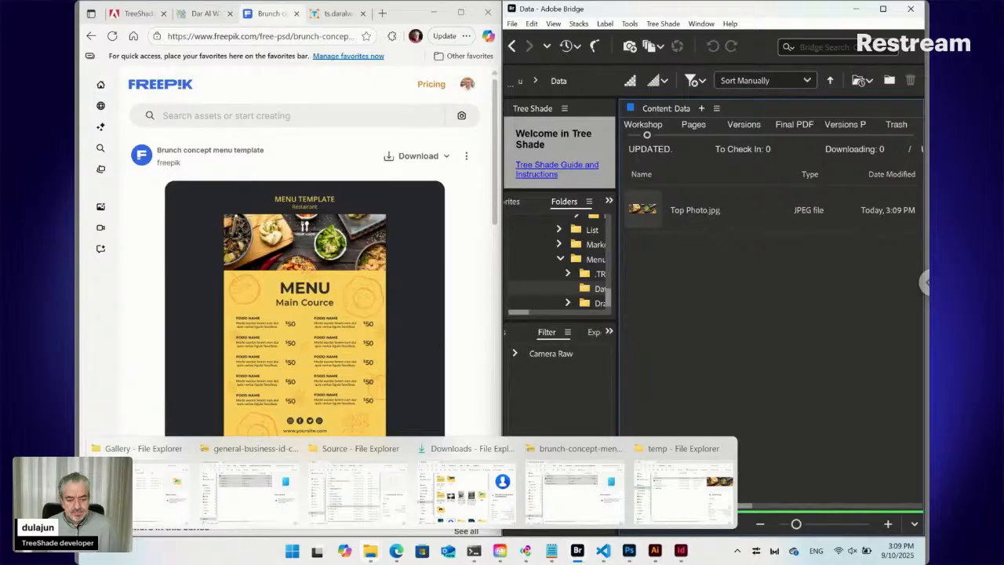
click(465, 492)
scroll(437, 310, down, 10)
scroll(435, 308, down, 2)
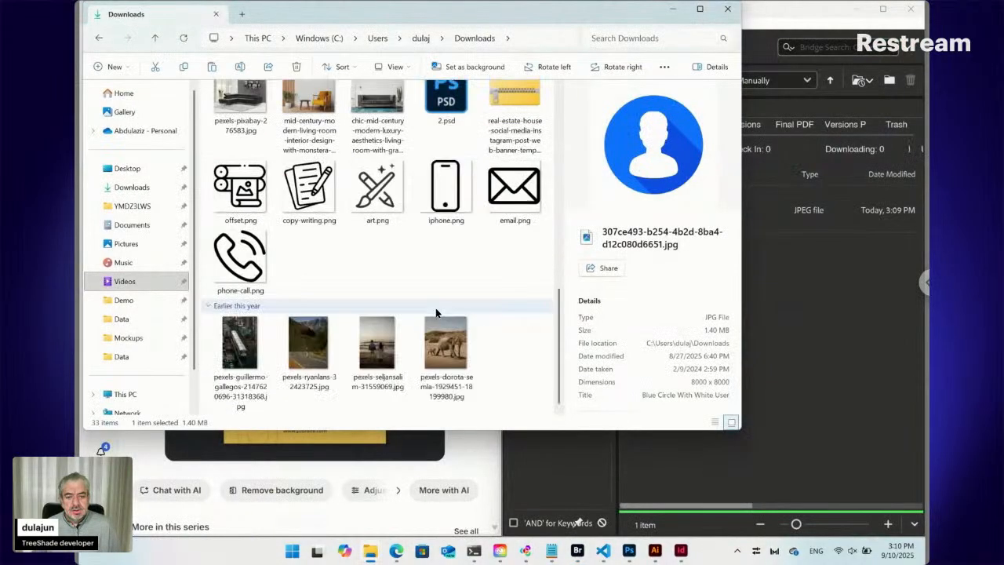
click(370, 199)
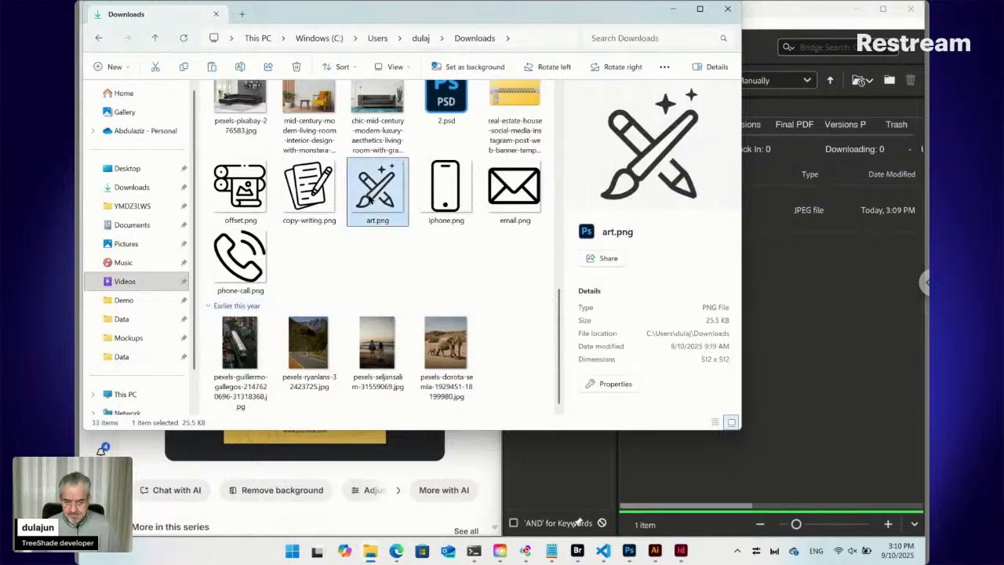
click(783, 287)
key(ctrl+v)
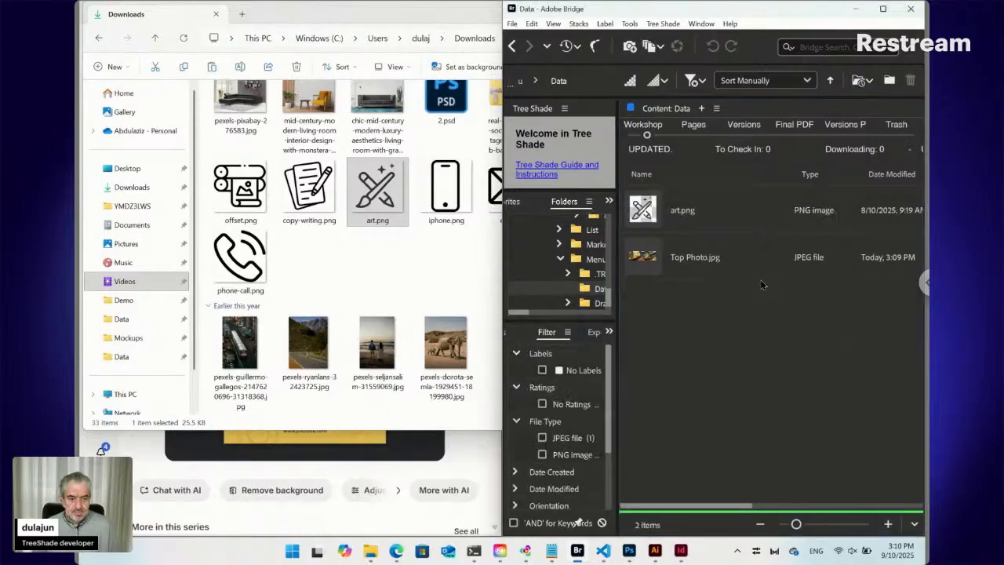
Rename the copied art.png in the Data folder as Logo
click(676, 212)
text(Logo)
key(Return)
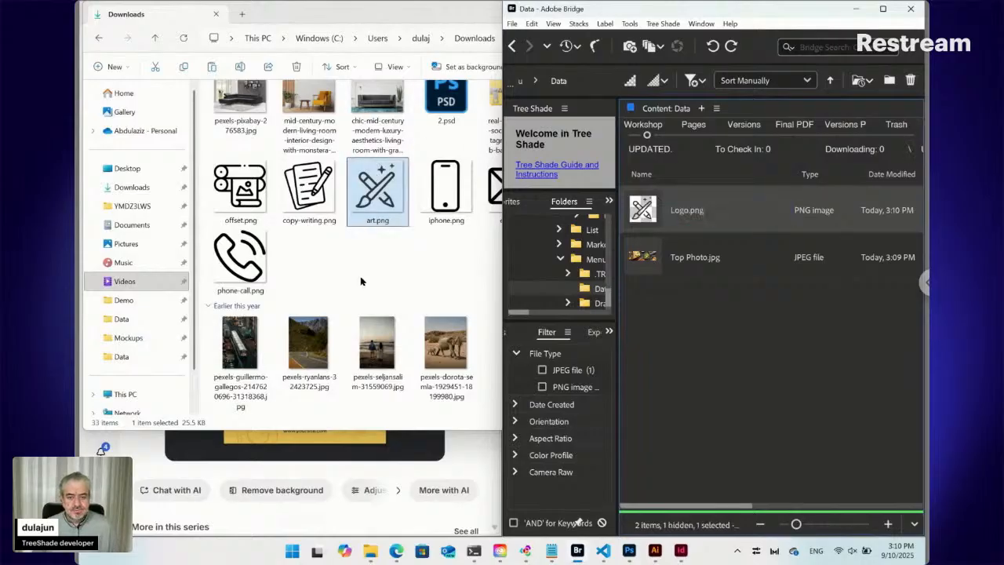
Bring the Freepik menu design back into view and create a new Plain text file named Head Top in Bridge's Data folder
click(437, 466)
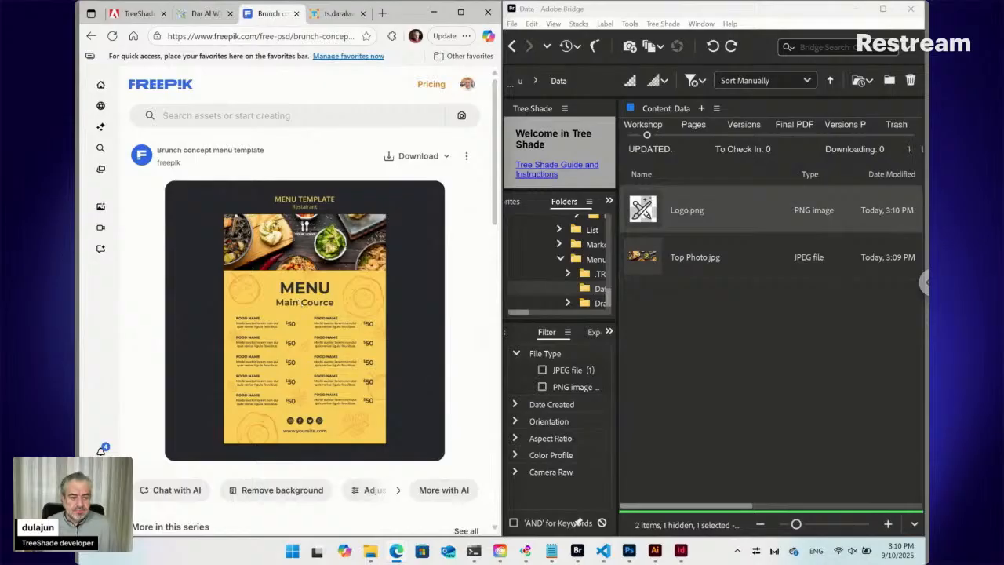
click(661, 25)
click(663, 25)
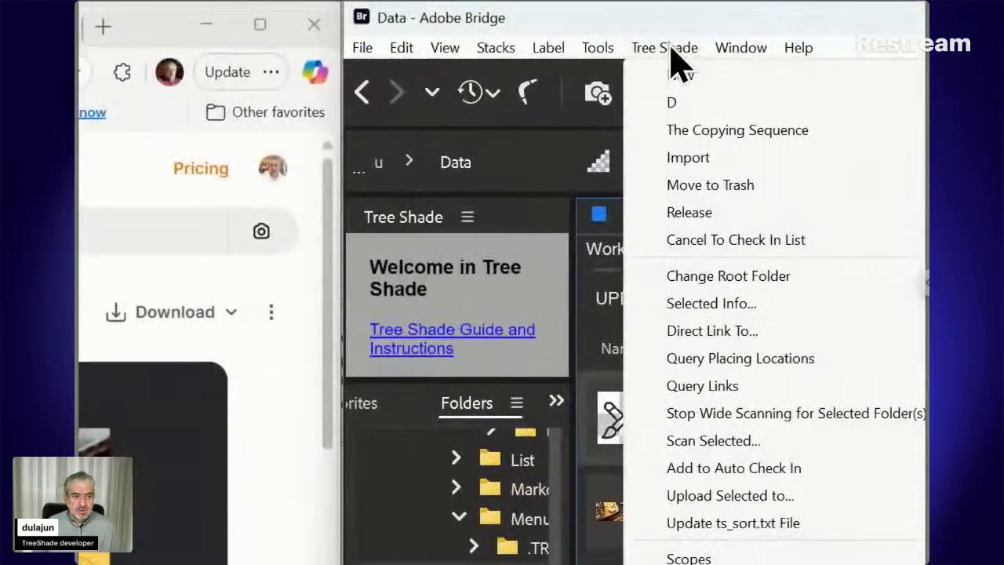
mouse_move(668, 35)
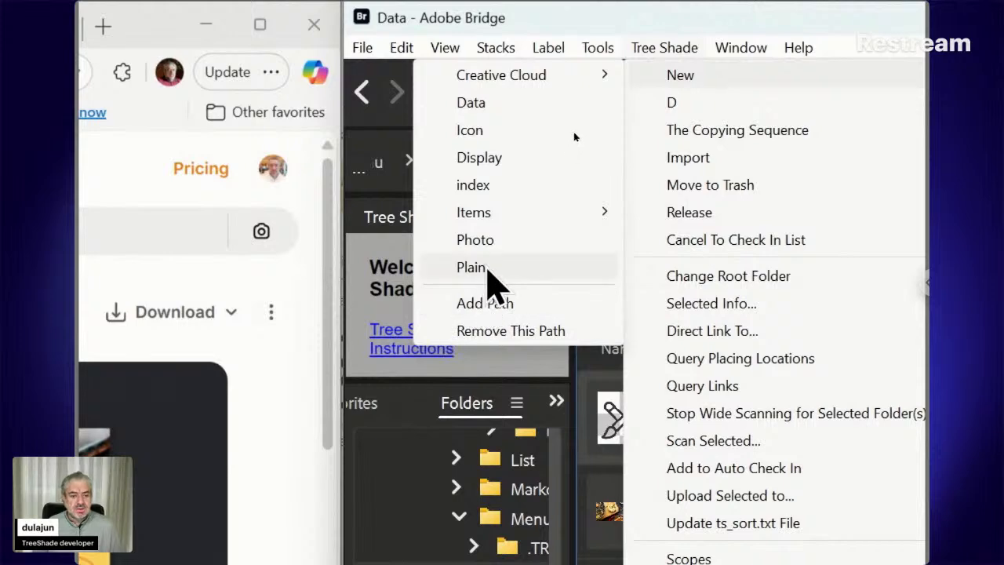
click(488, 268)
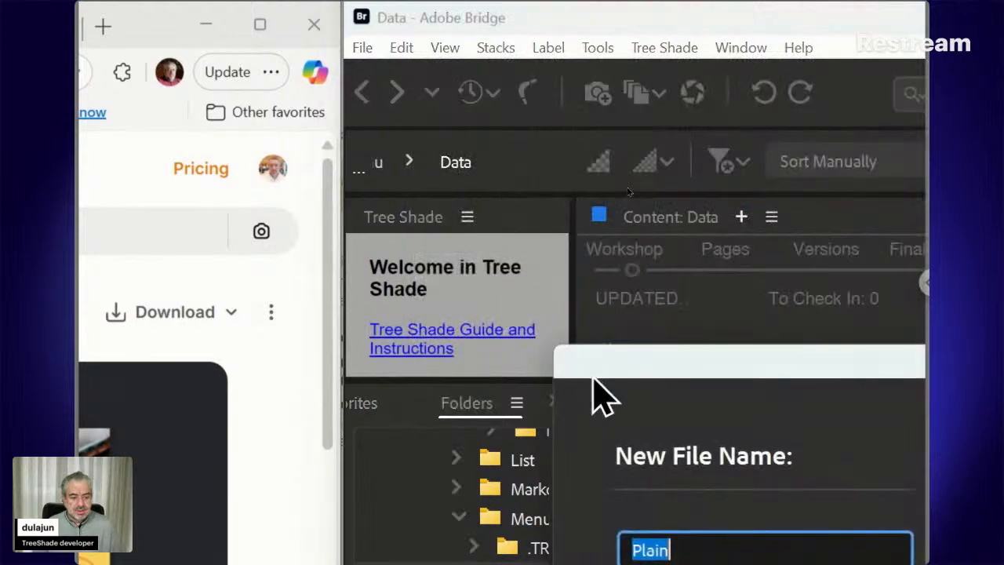
drag(593, 379, 472, 174)
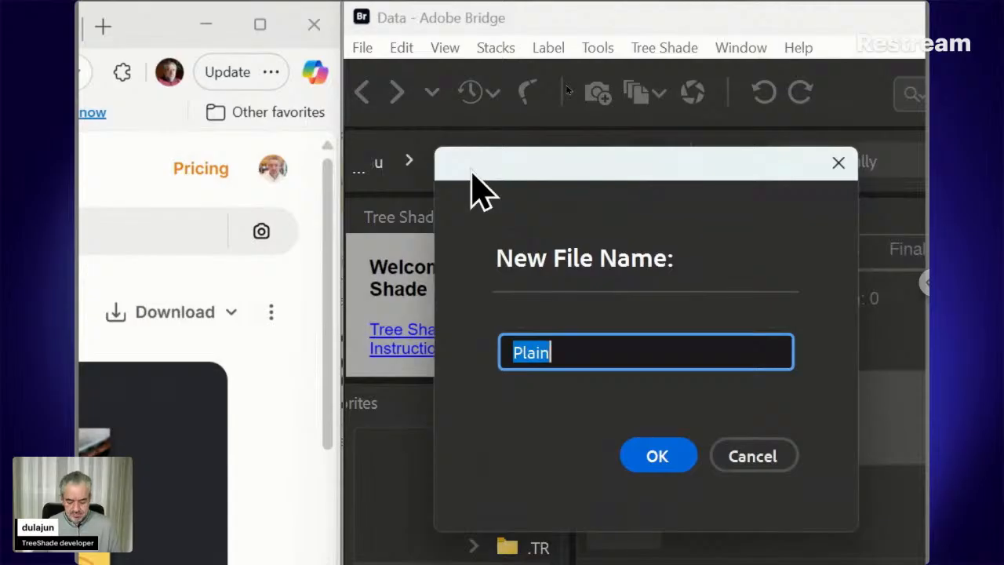
text(Head )
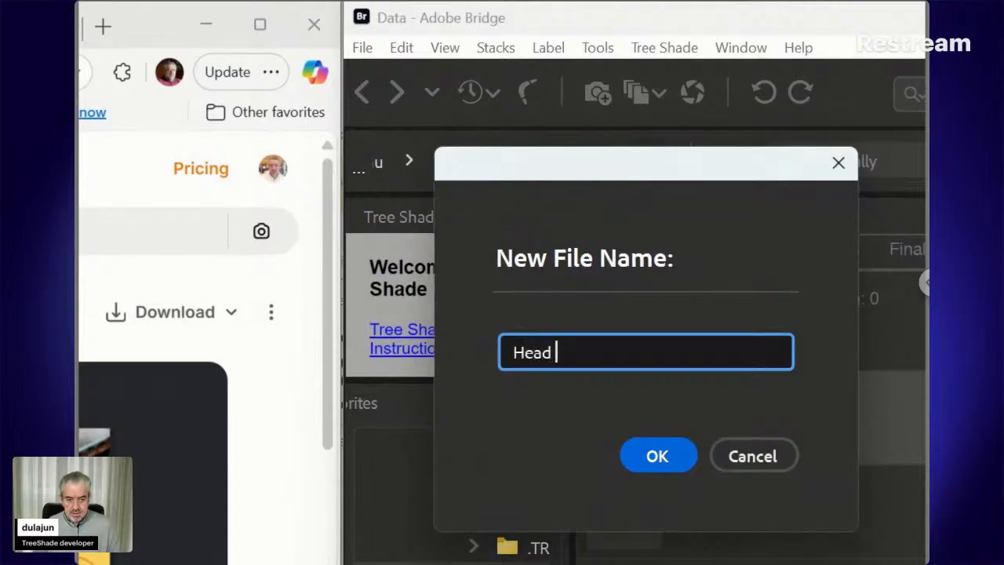
text(Top)
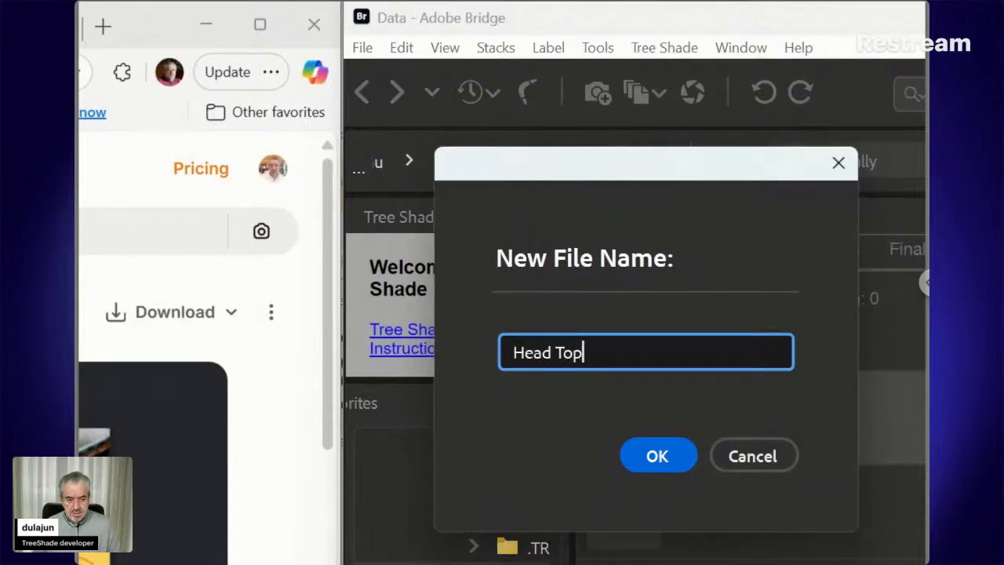
click(657, 457)
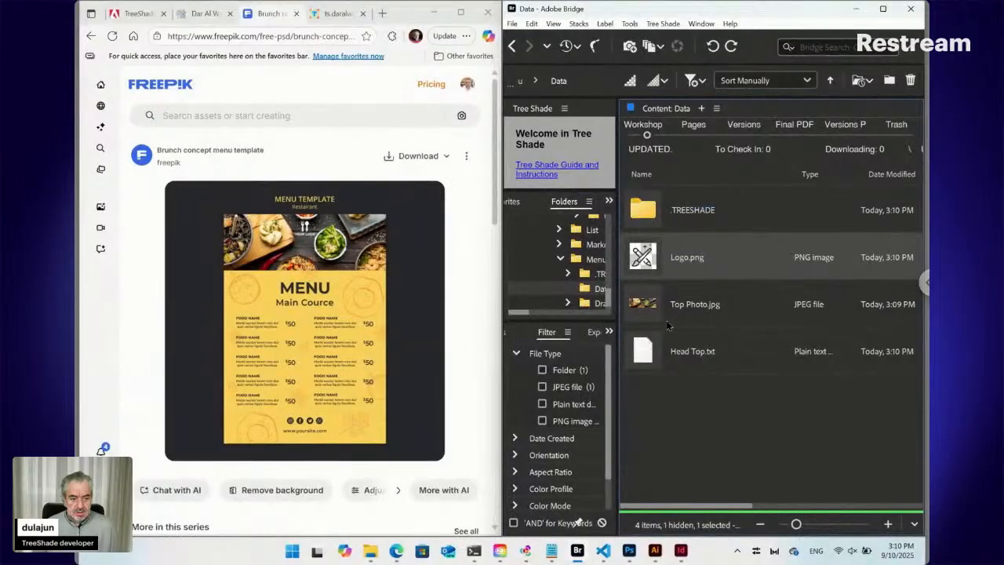
Replace the placeholder content of Head Top.txt with MENU and save it
double_click(657, 350)
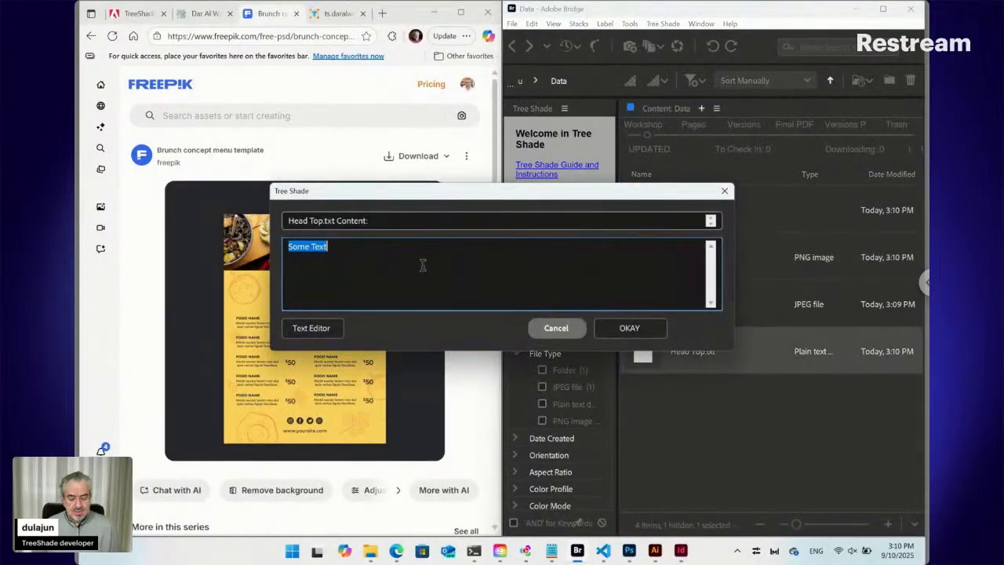
text(MENU)
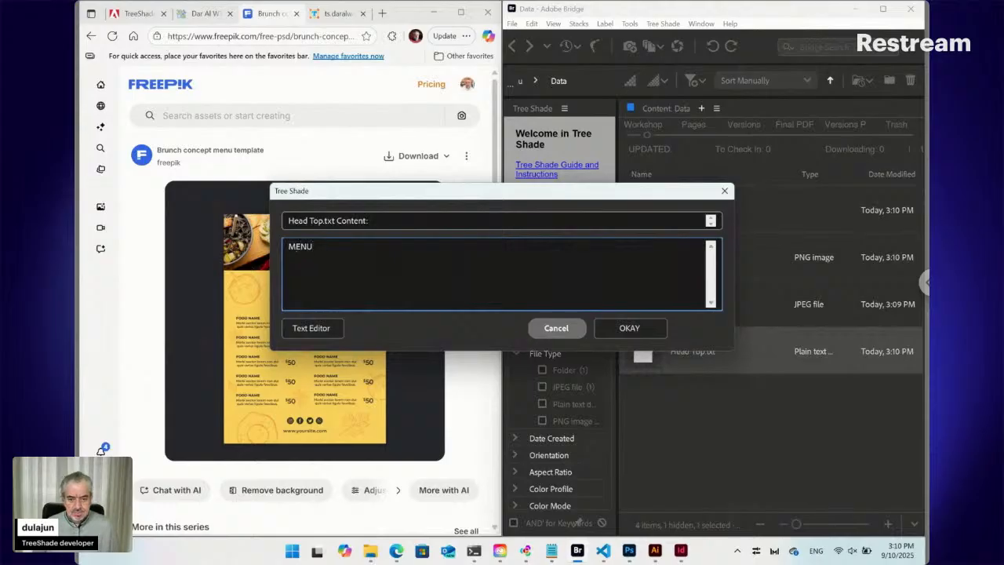
click(610, 328)
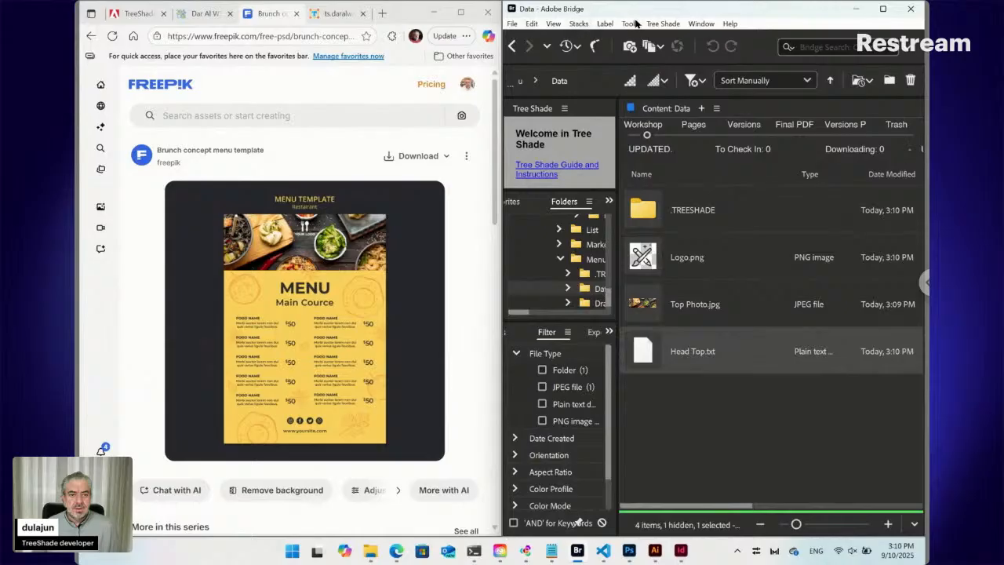
Create another Plain text file named Head Down in the Data folder with Tree Shade
click(663, 24)
mouse_move(671, 38)
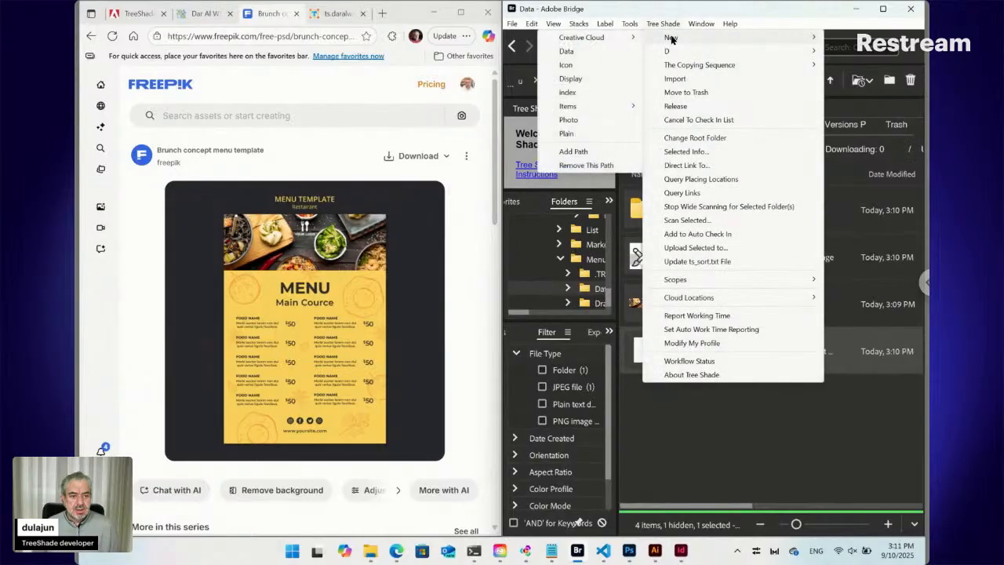
click(585, 131)
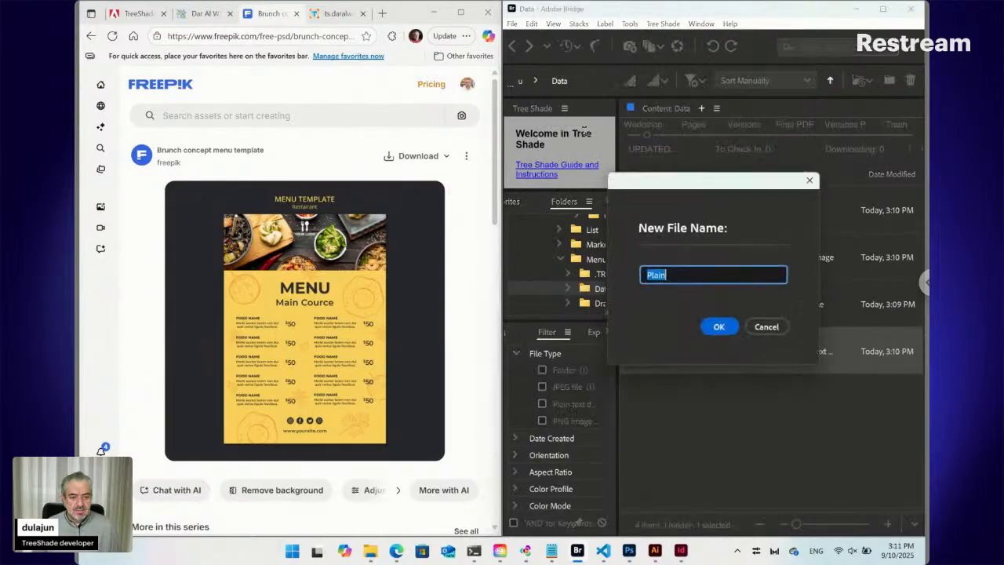
text(Head Down)
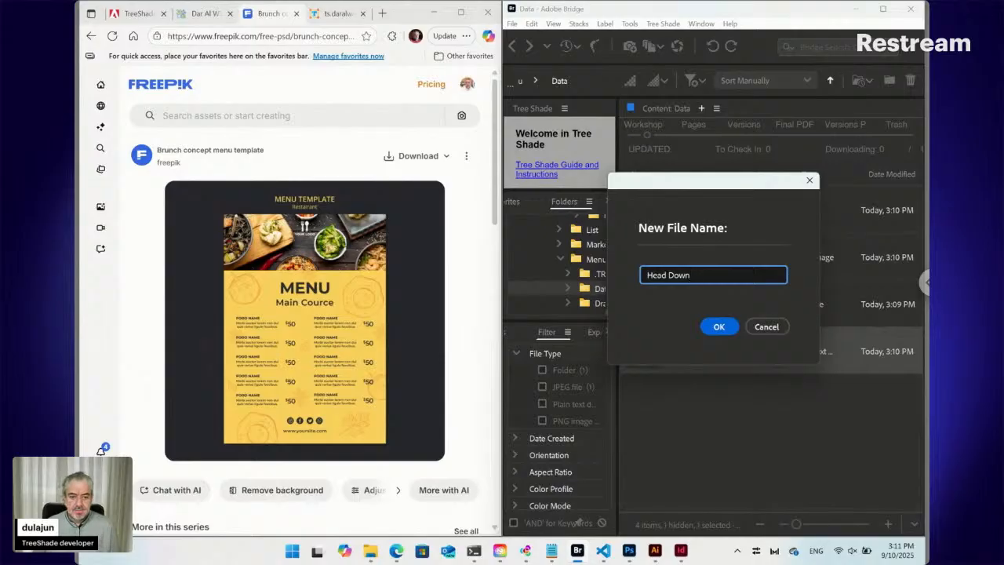
click(723, 323)
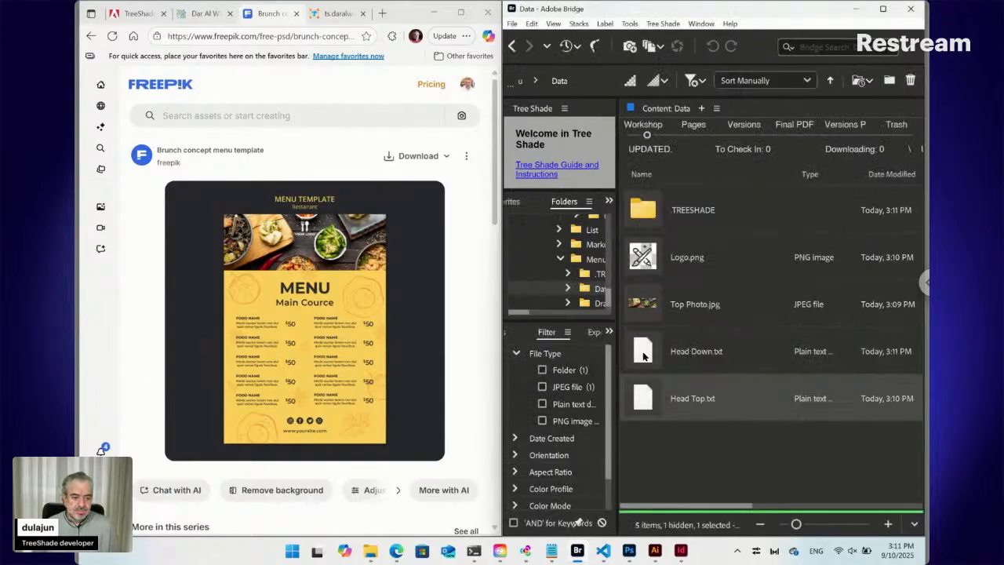
Replace the placeholder content of Head Down.txt with Main Cource and save it
double_click(696, 351)
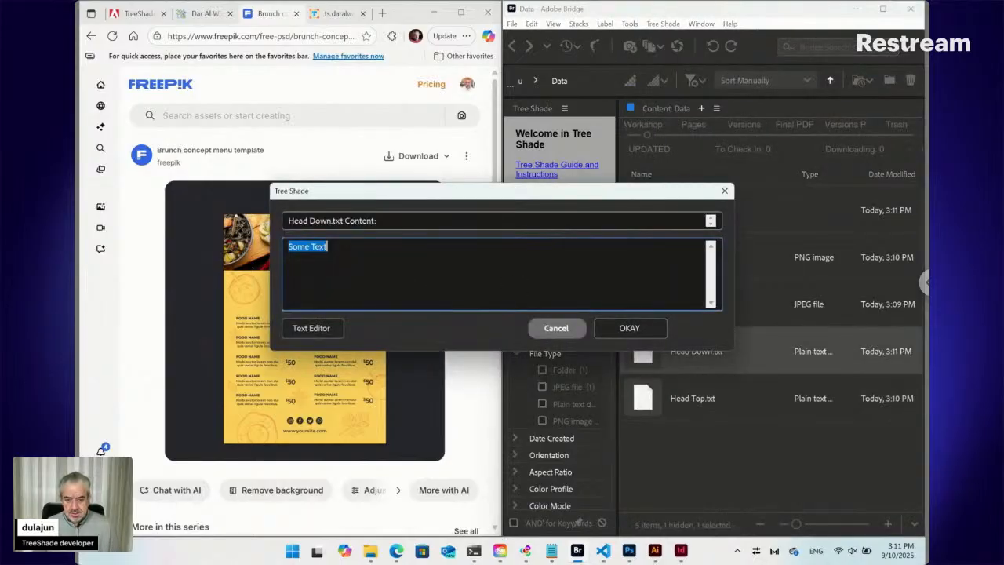
drag(369, 201, 475, 226)
text(Main Cource)
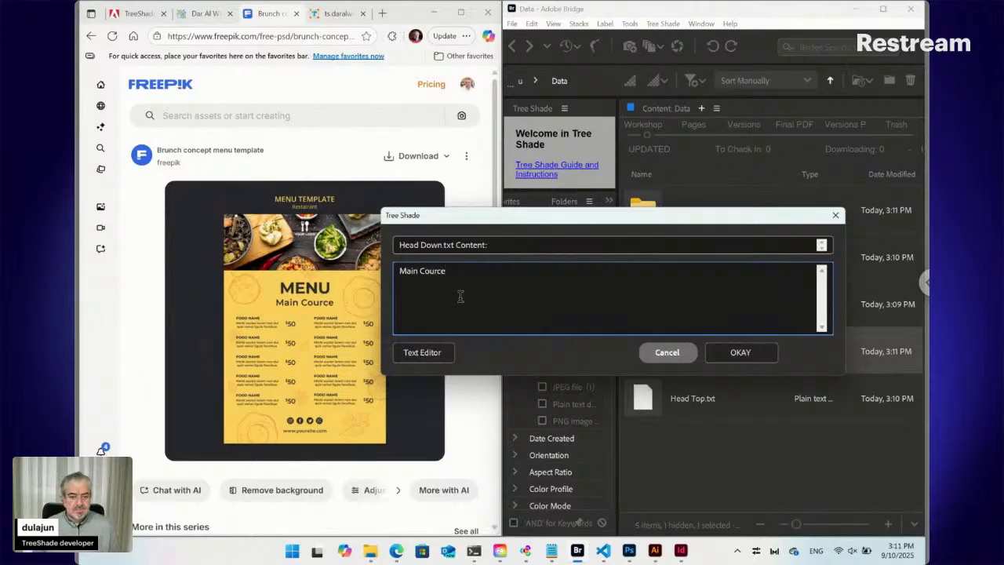
click(740, 353)
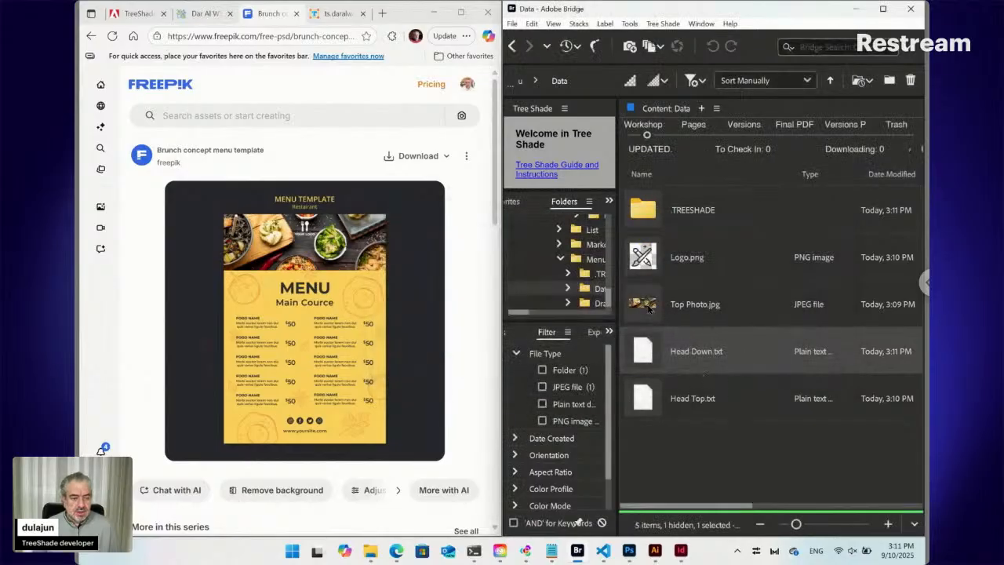
Move Top Photo.jpg above Logo.png and Head Top.txt above Head Down.txt, and update the folder's ts_sort.txt file
drag(650, 306, 660, 237)
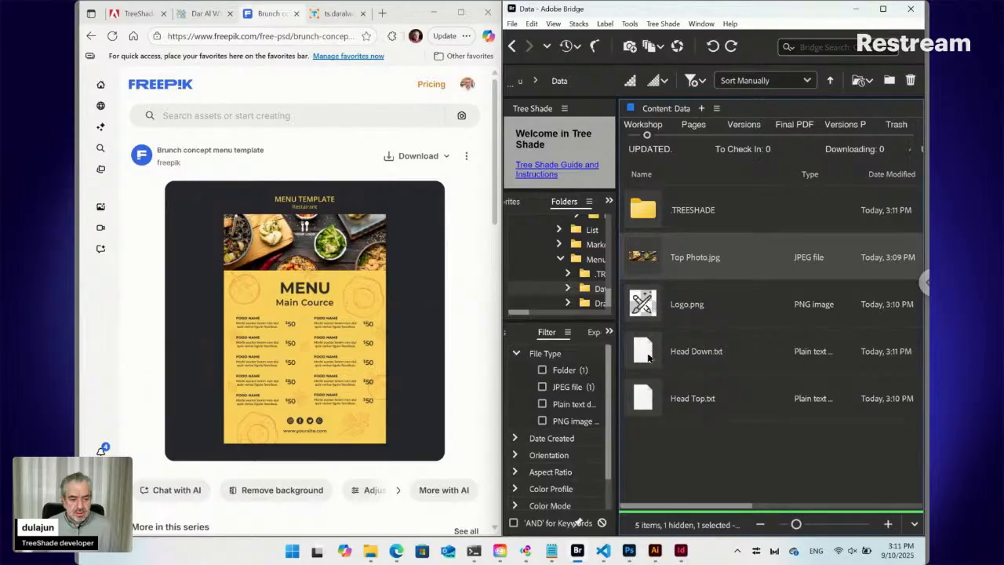
drag(648, 401, 670, 353)
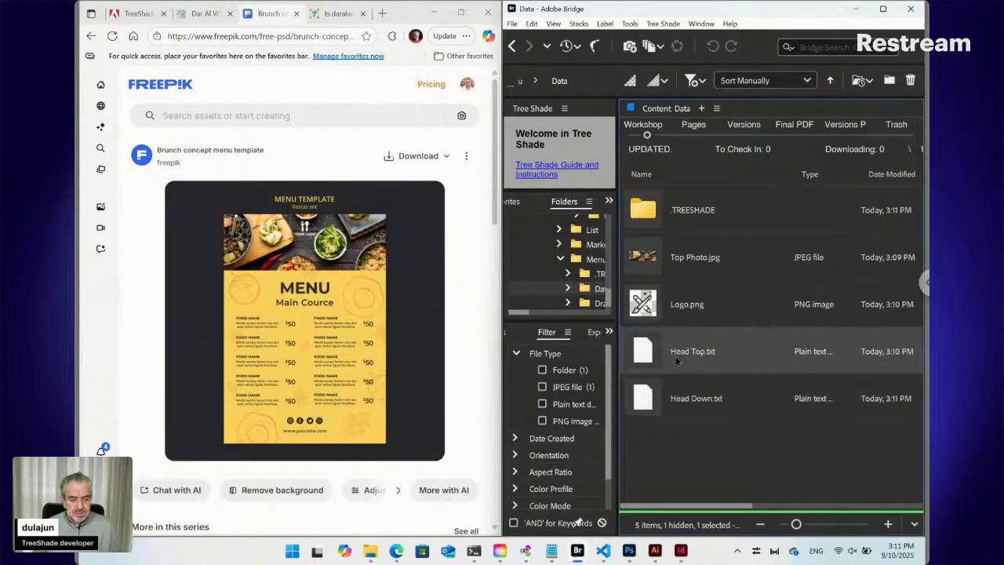
click(666, 24)
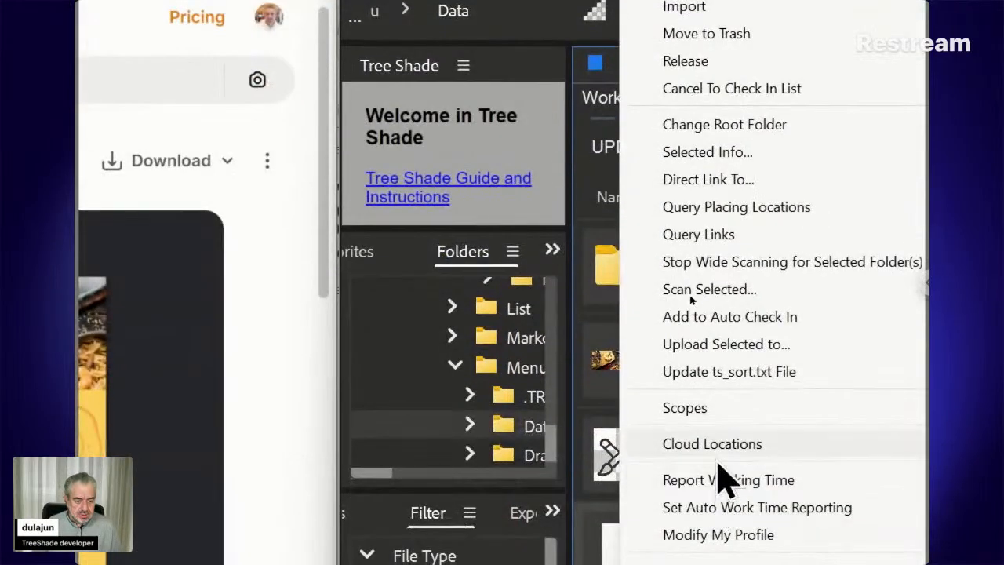
click(741, 377)
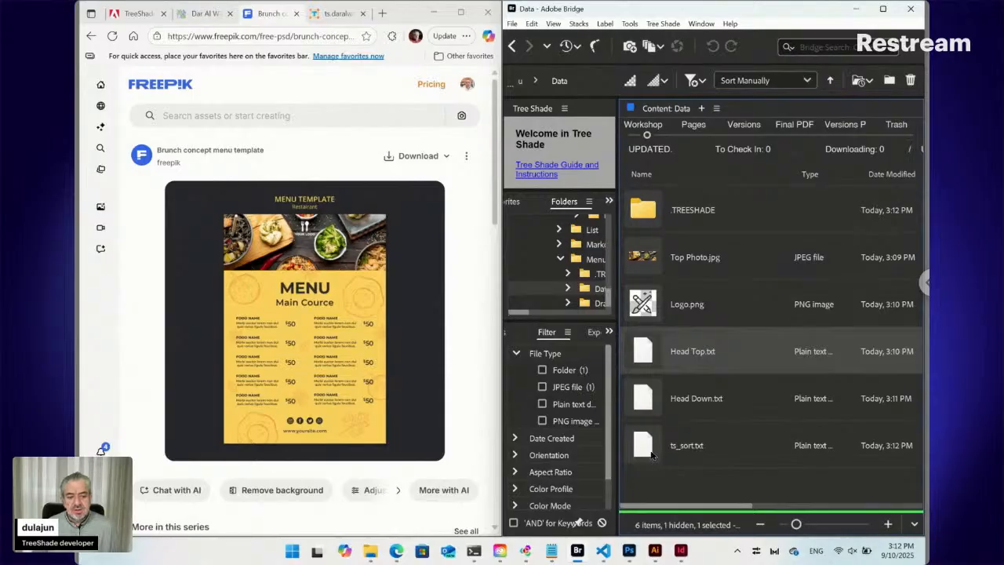
Switch to the TreeShade Menu web page in Edge, reload it, and check the photo, logo and heading text fields
click(397, 554)
click(334, 14)
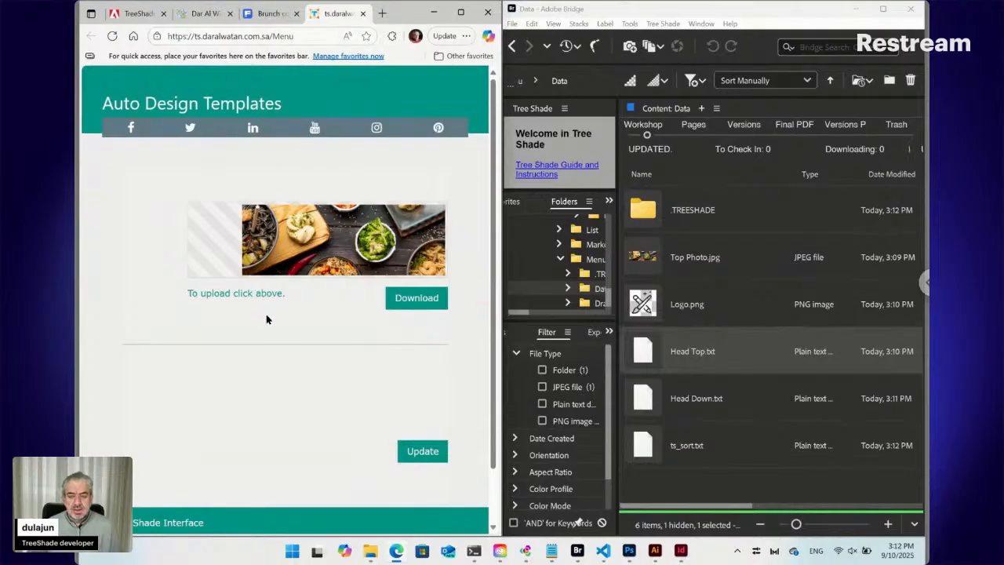
click(113, 37)
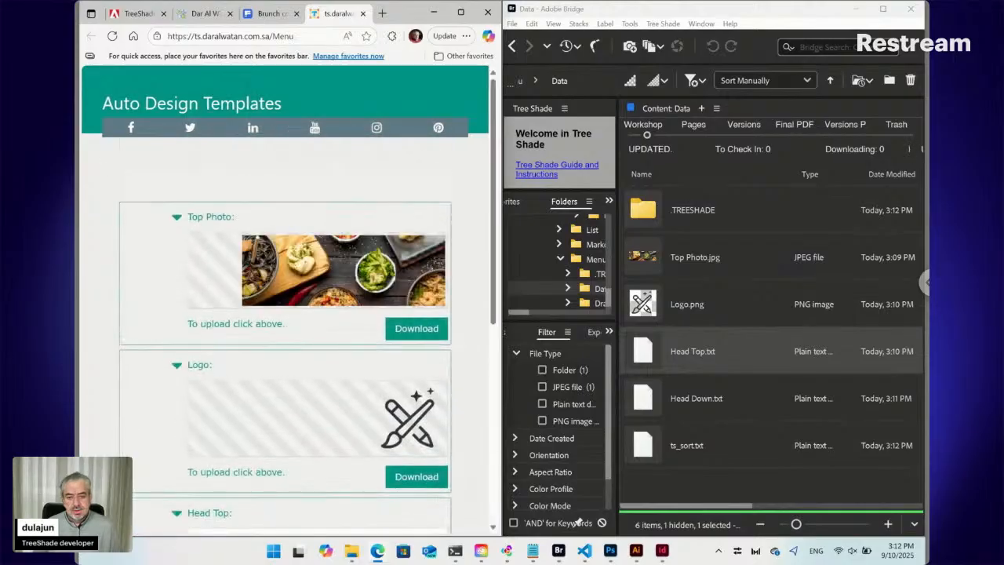
scroll(284, 314, down, 1)
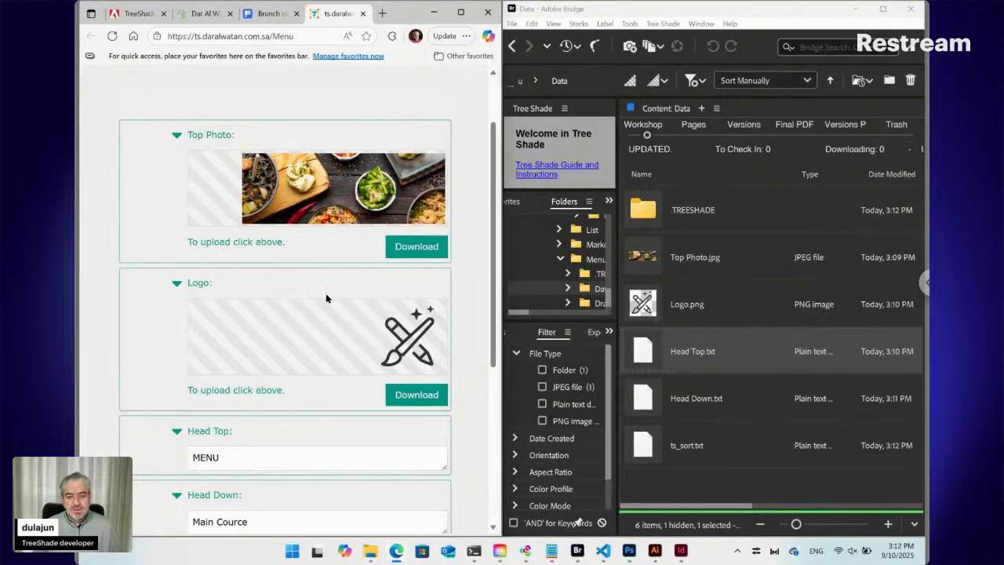
scroll(328, 323, down, 2)
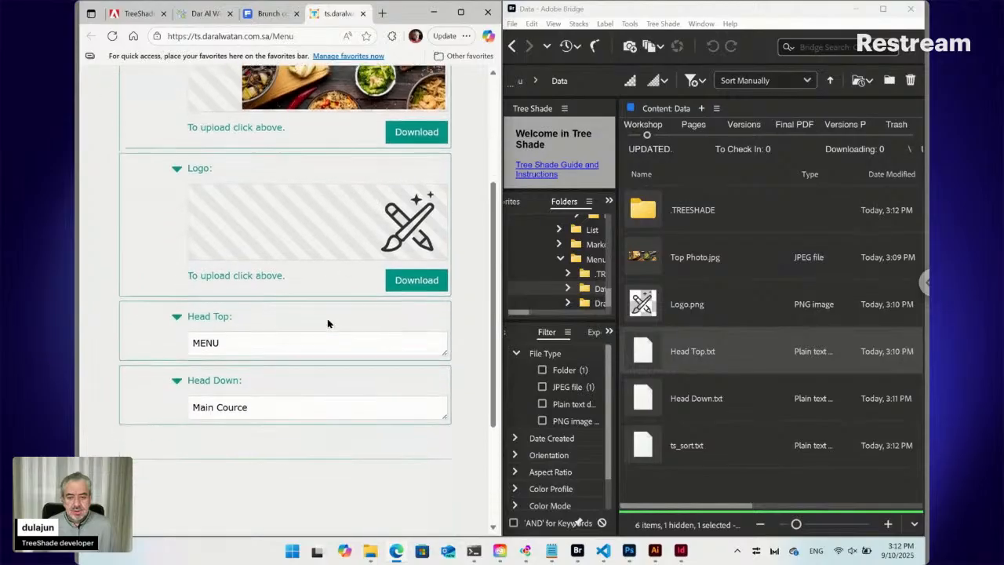
click(223, 308)
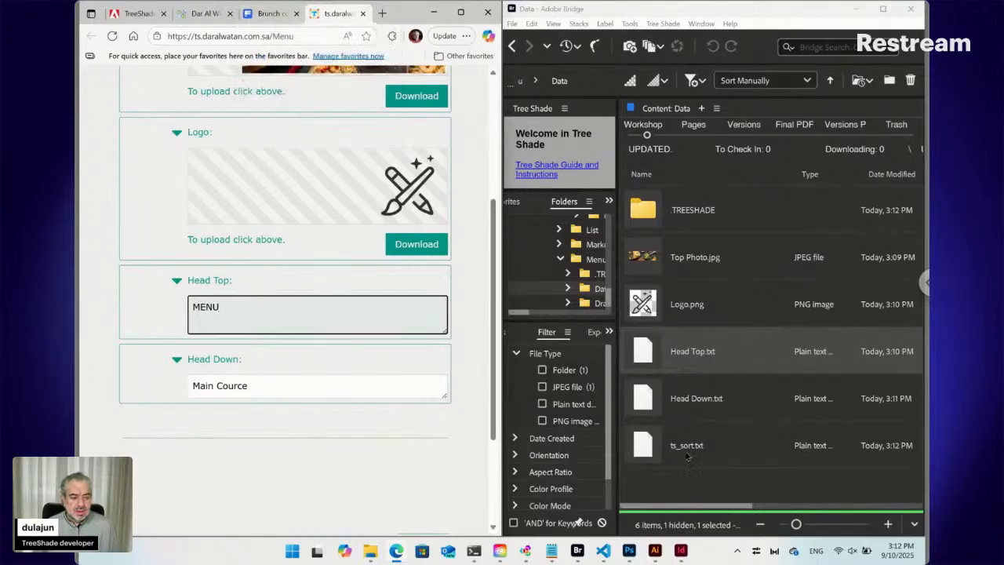
Back in Bridge, select Head Top.txt and Head Down.txt together and mark them with Pick for Change
click(689, 485)
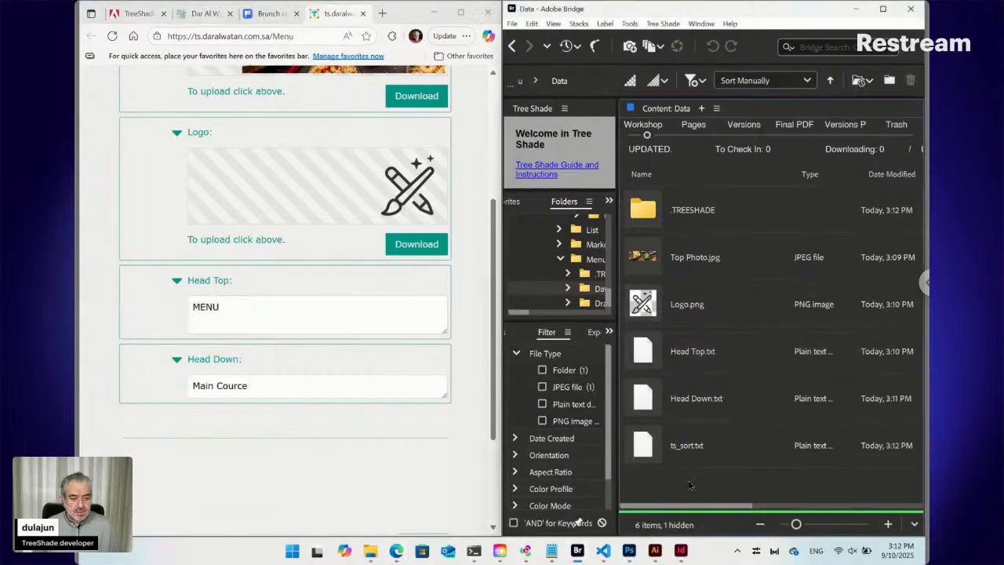
click(678, 363)
ctrl+click(687, 394)
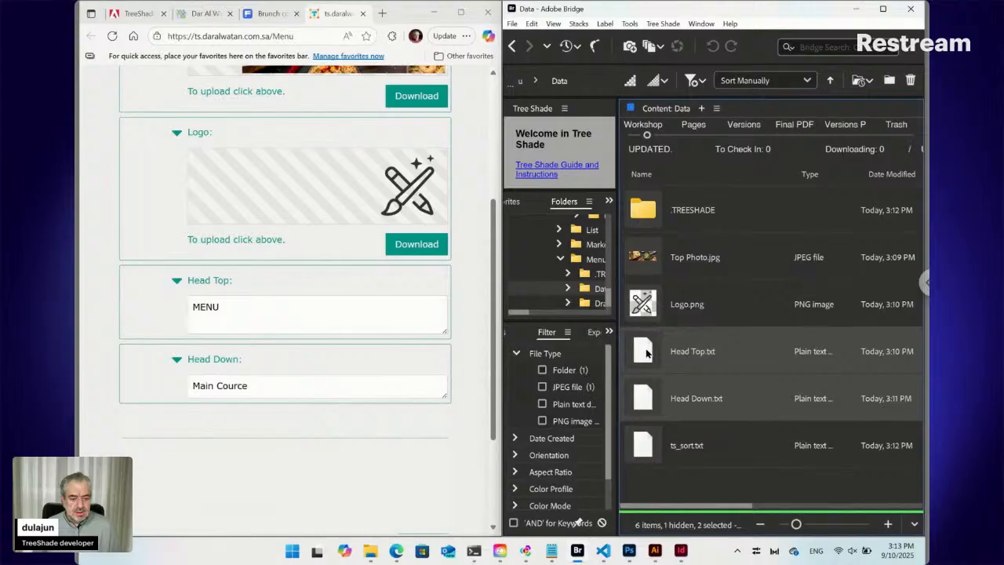
right_click(645, 353)
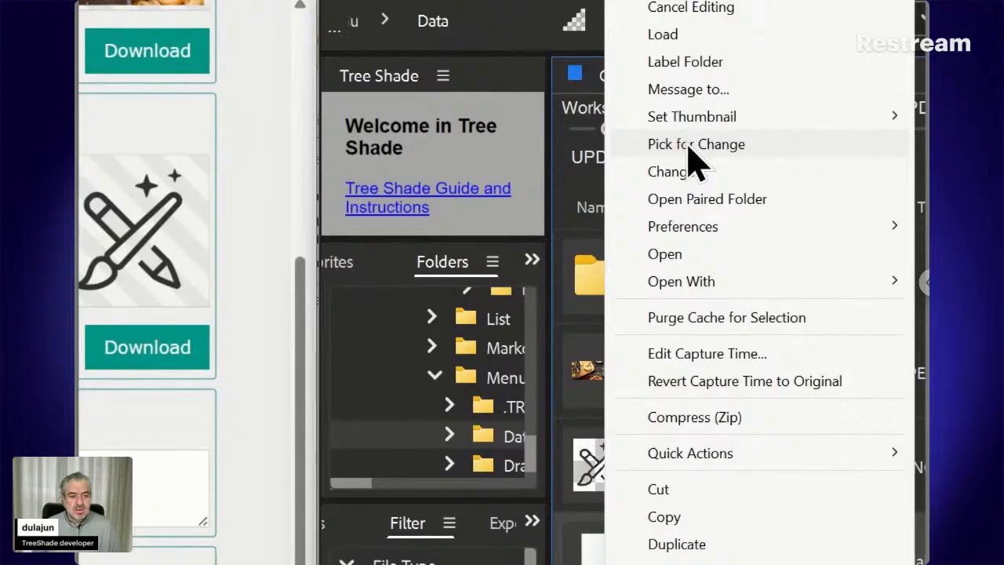
click(689, 146)
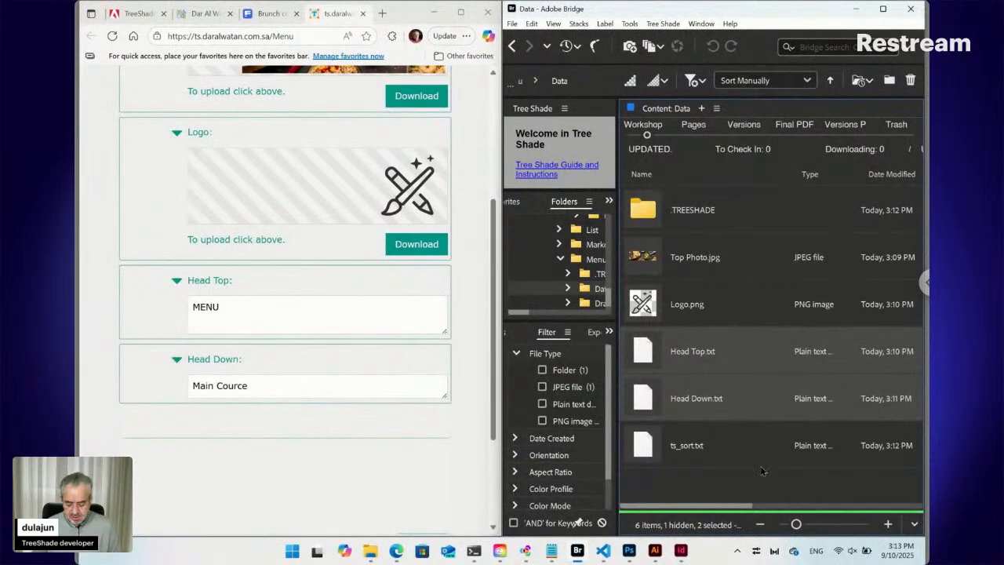
Create a new folder named Head inside the Data folder
key(ctrl+shift+n)
text(Head)
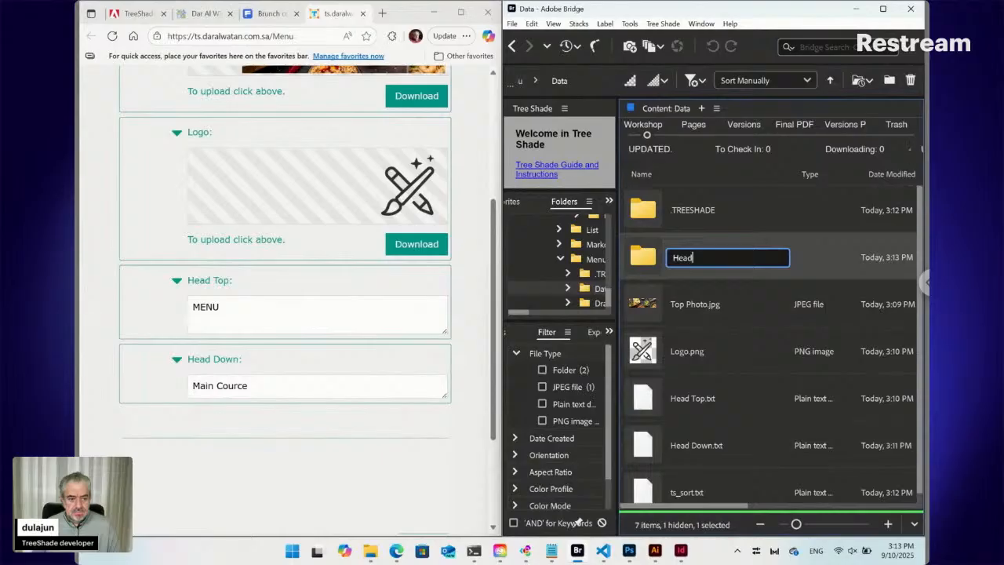
key(Return)
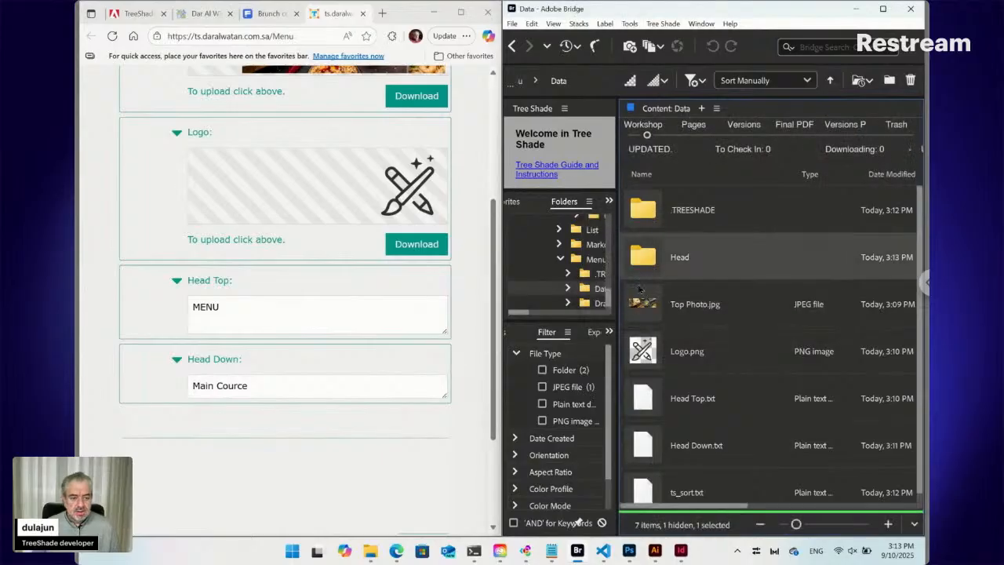
Open the Head folder and move the picked Head Top.txt and Head Down.txt files into it with Change, entering m:
double_click(647, 258)
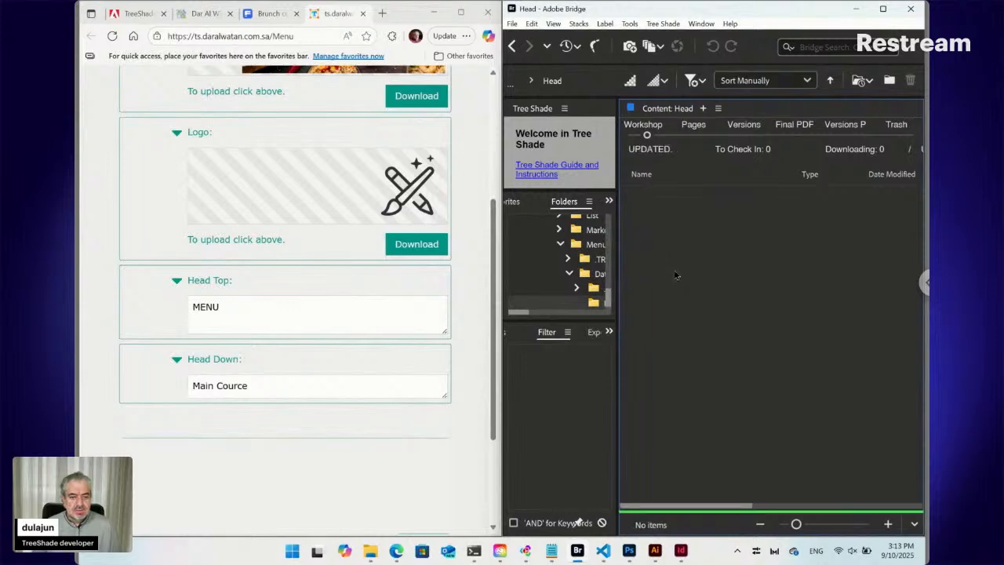
right_click(675, 272)
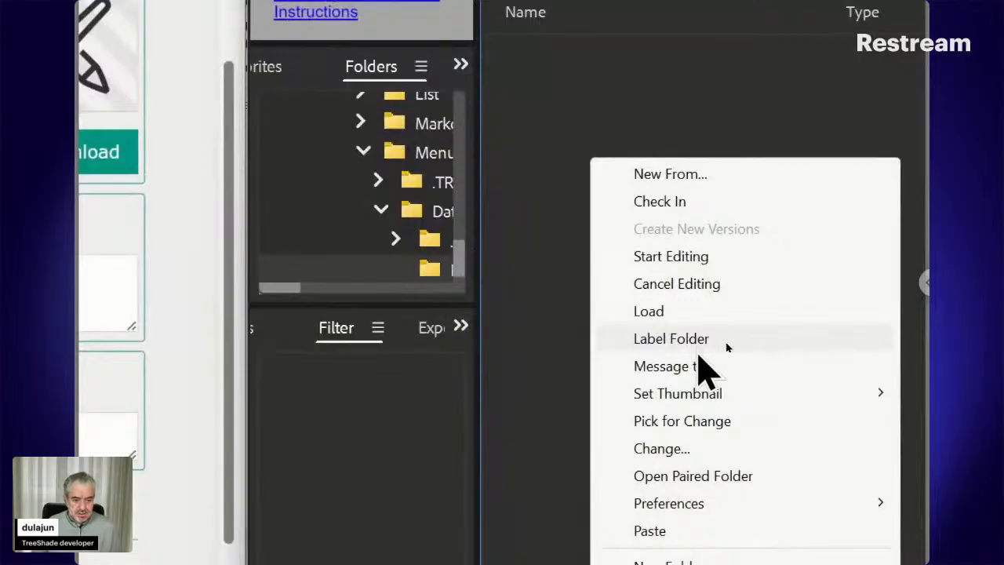
click(690, 448)
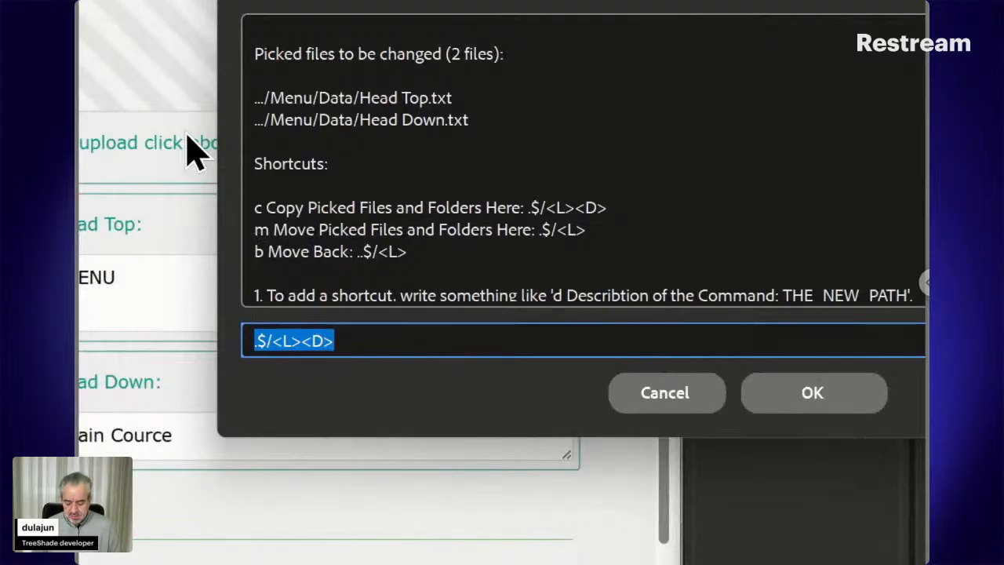
text(m:)
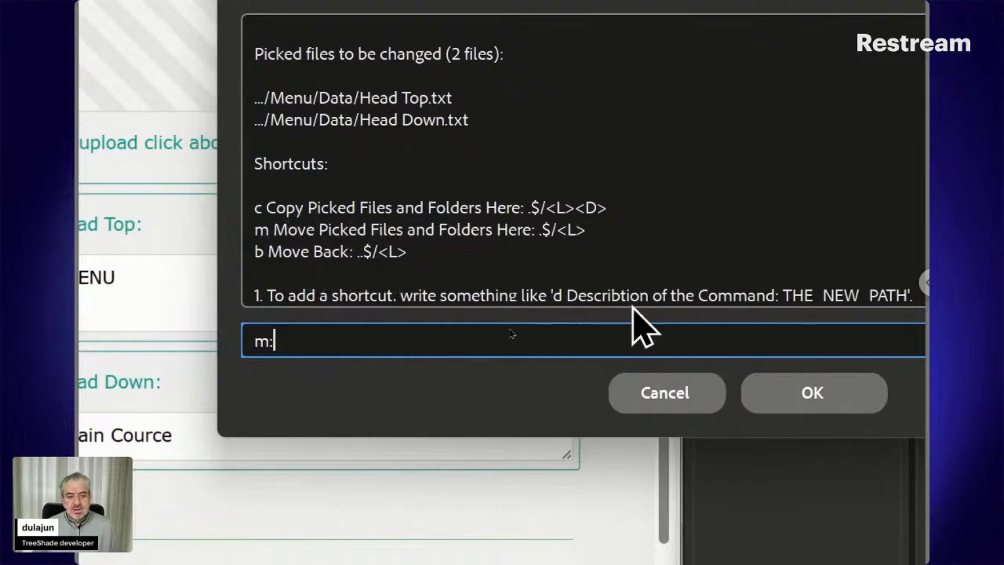
click(816, 392)
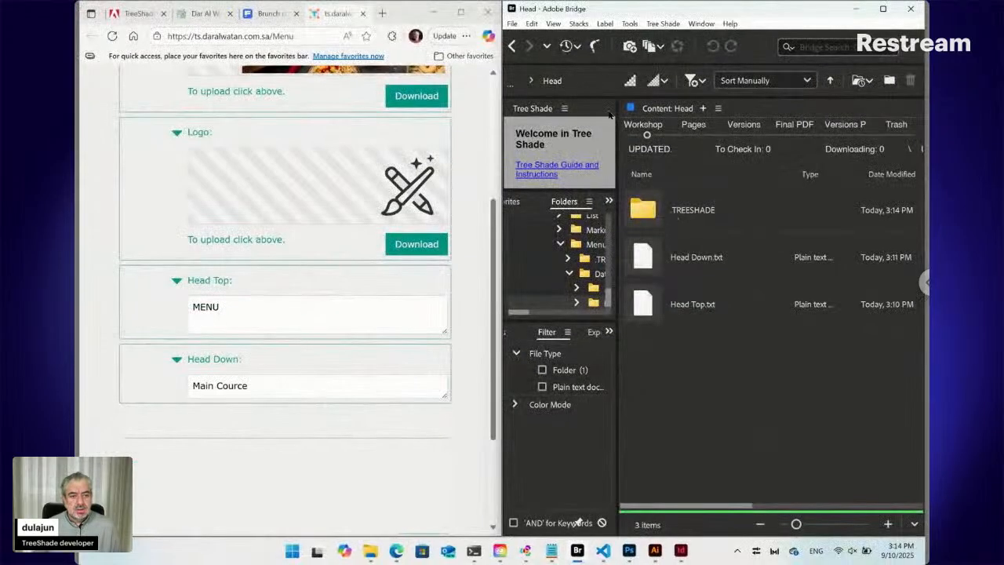
Return to the Data folder, then switch to the TreeShade Menu page in Edge and reload it to check the listed fields
click(514, 47)
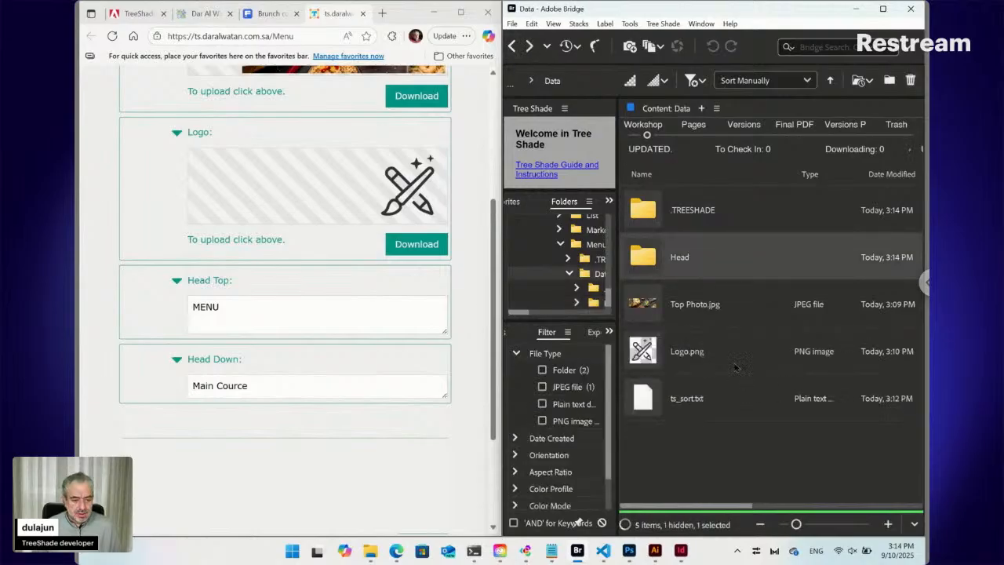
click(112, 36)
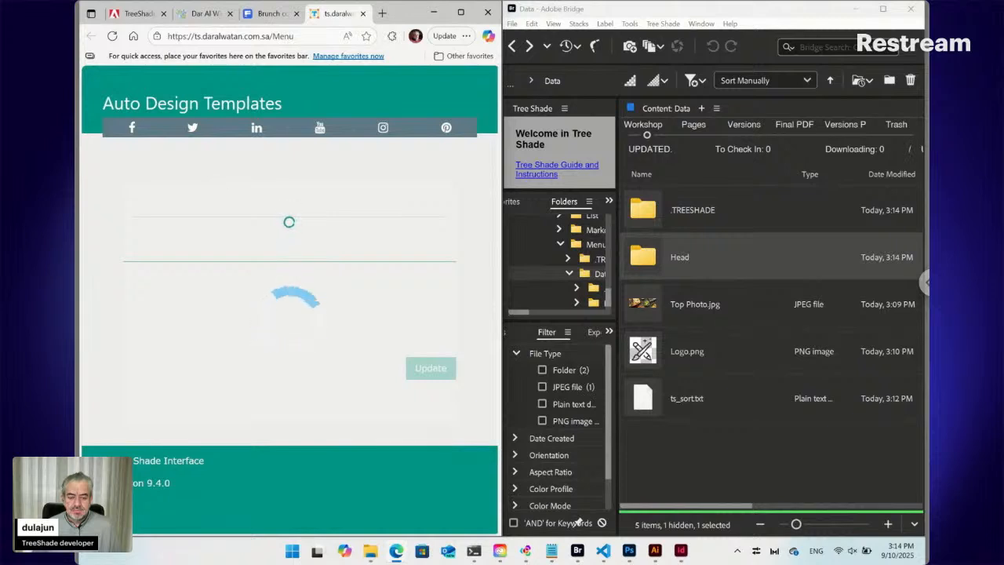
scroll(469, 368, down, 2)
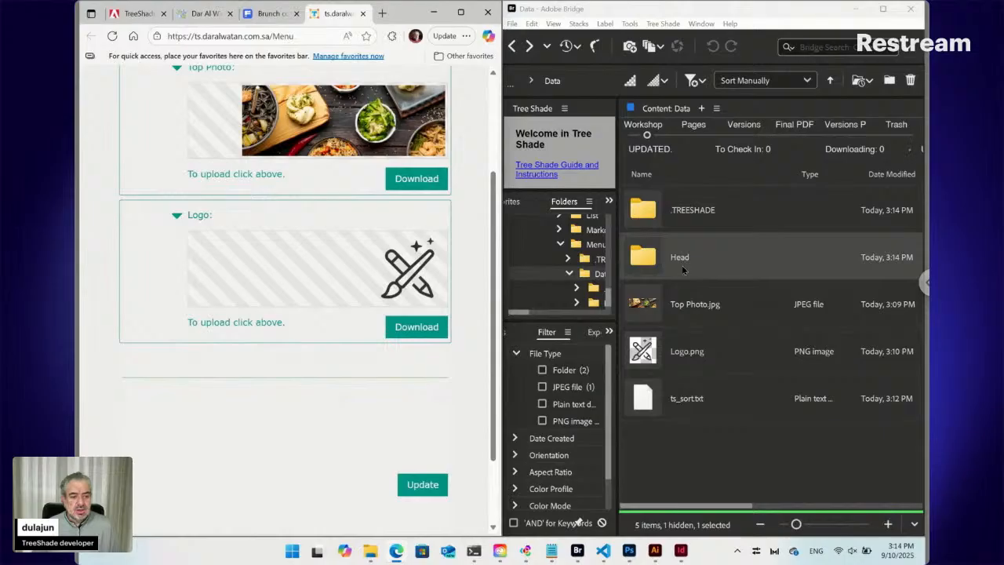
In Bridge, create a new TreeShade file from the Plain template in the Data folder and name it Head
click(663, 25)
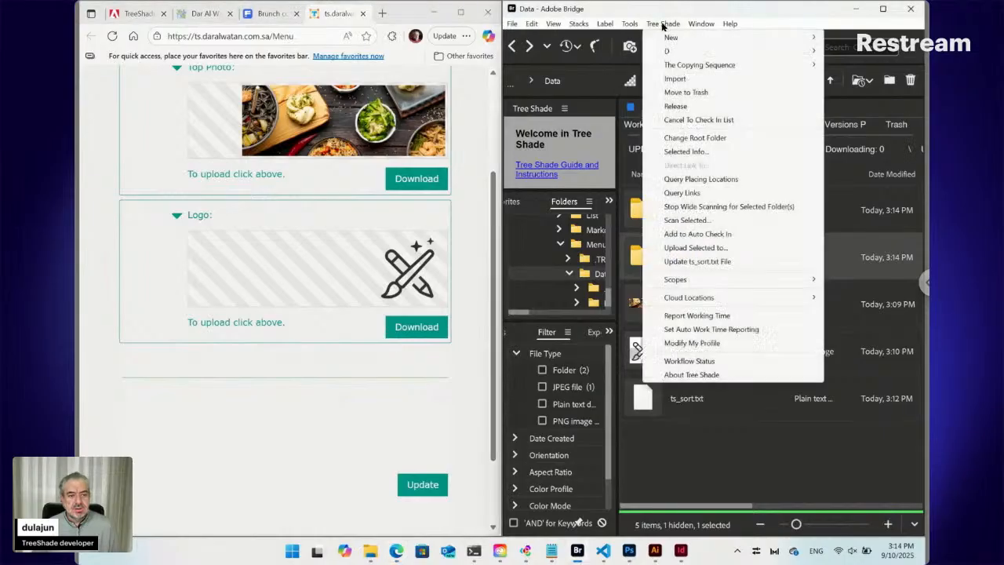
mouse_move(667, 36)
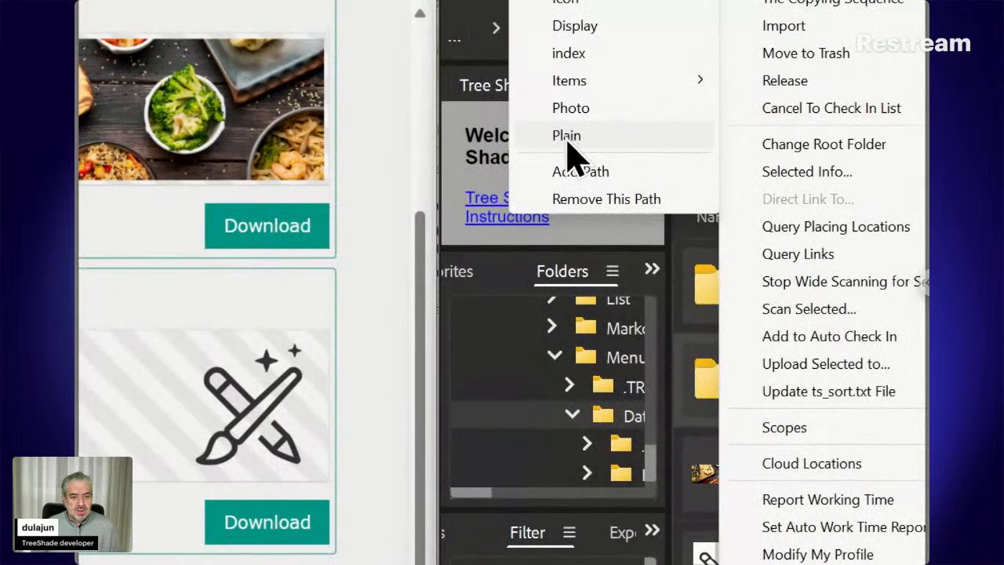
click(568, 141)
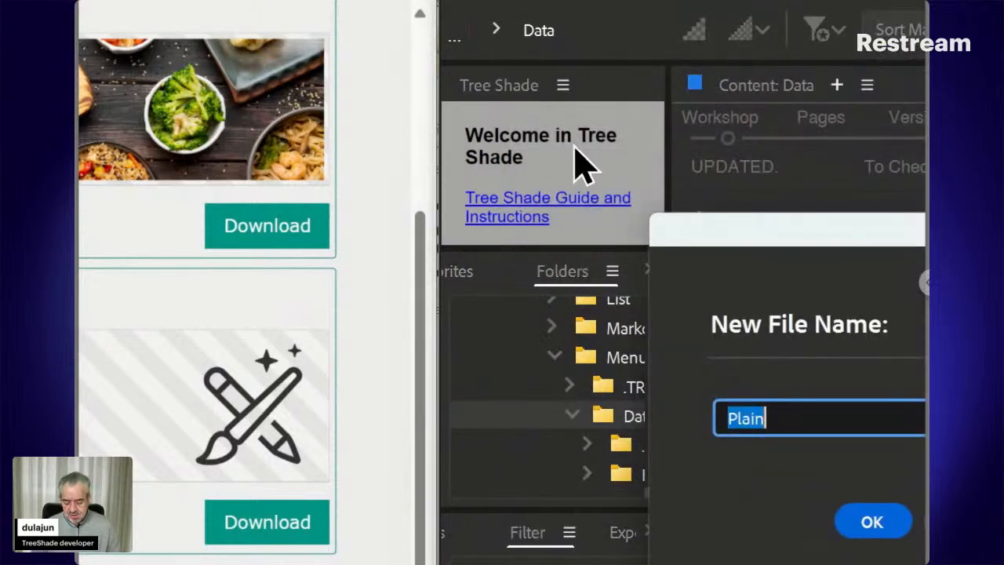
text(Head)
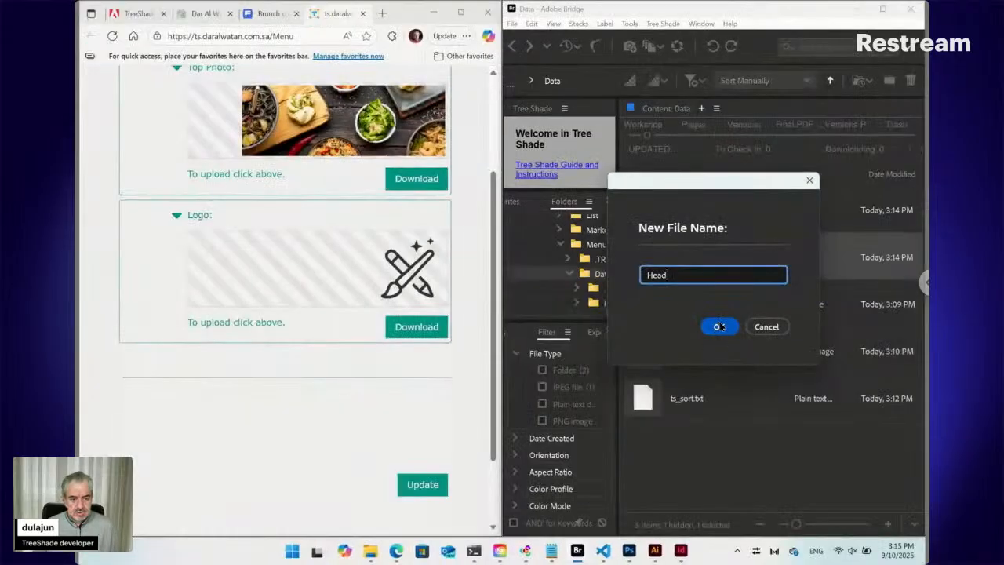
click(720, 327)
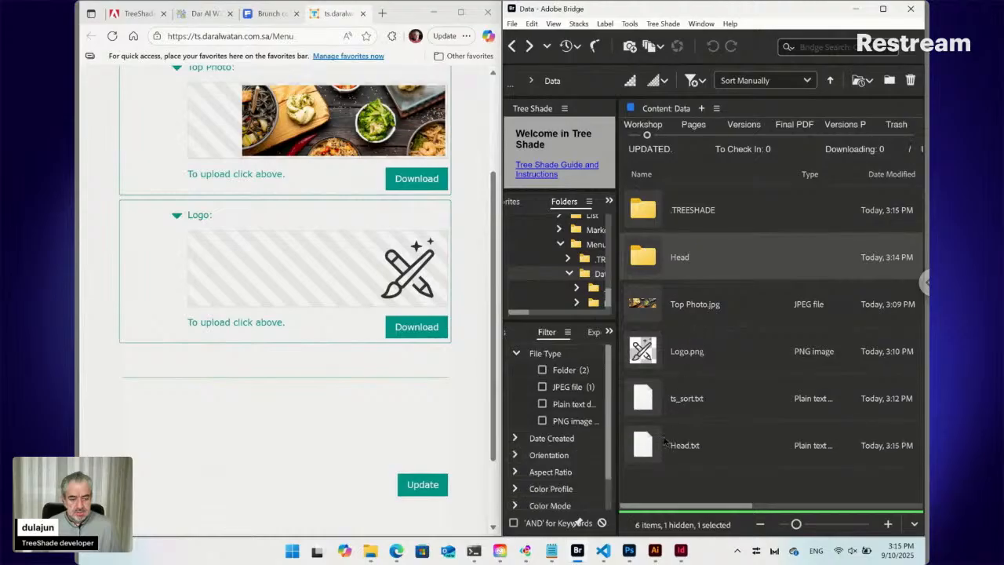
Switch to the Menu page in Edge, reload it, and expand the Head group to check its text fields, then collapse it
click(112, 37)
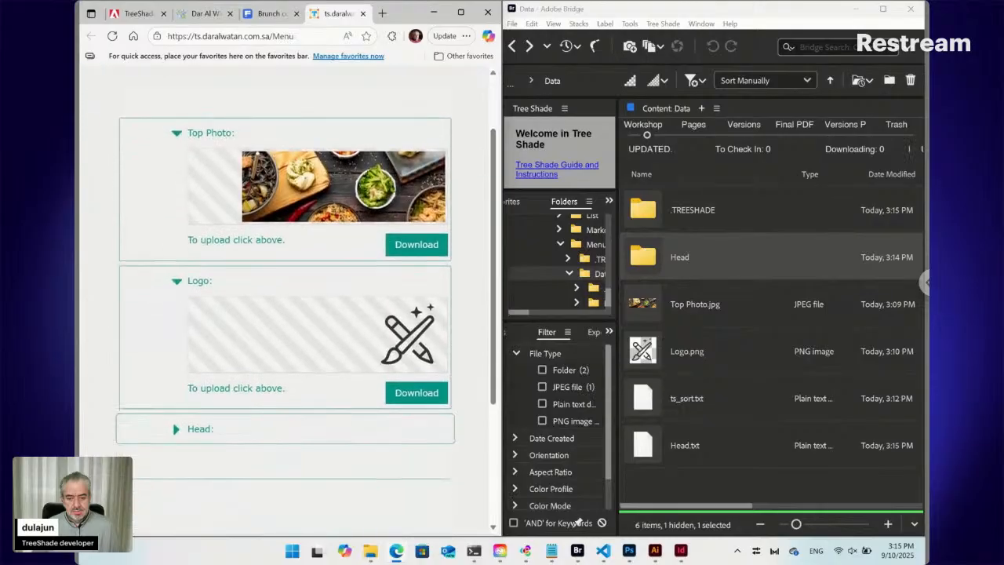
scroll(188, 197, down, 1)
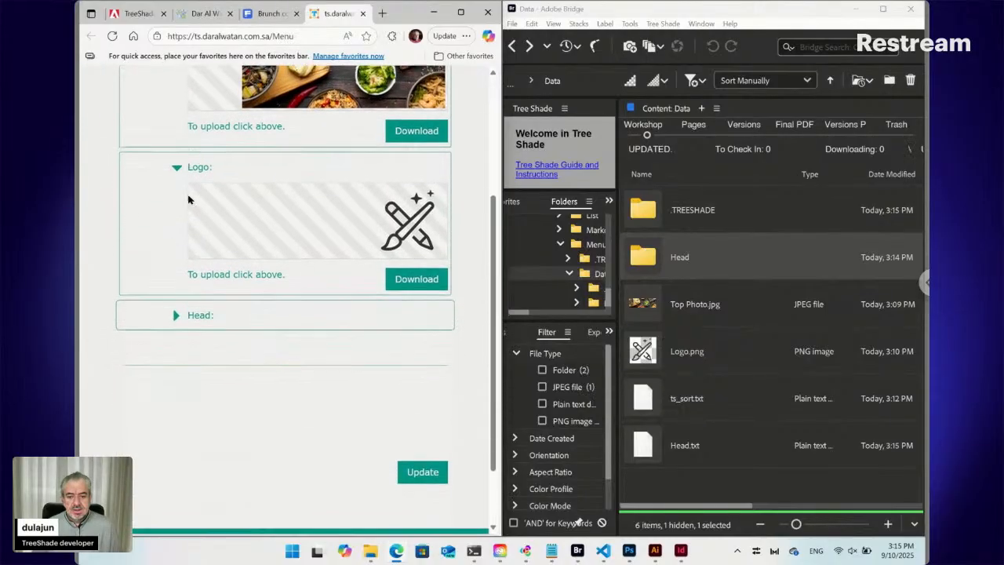
click(176, 308)
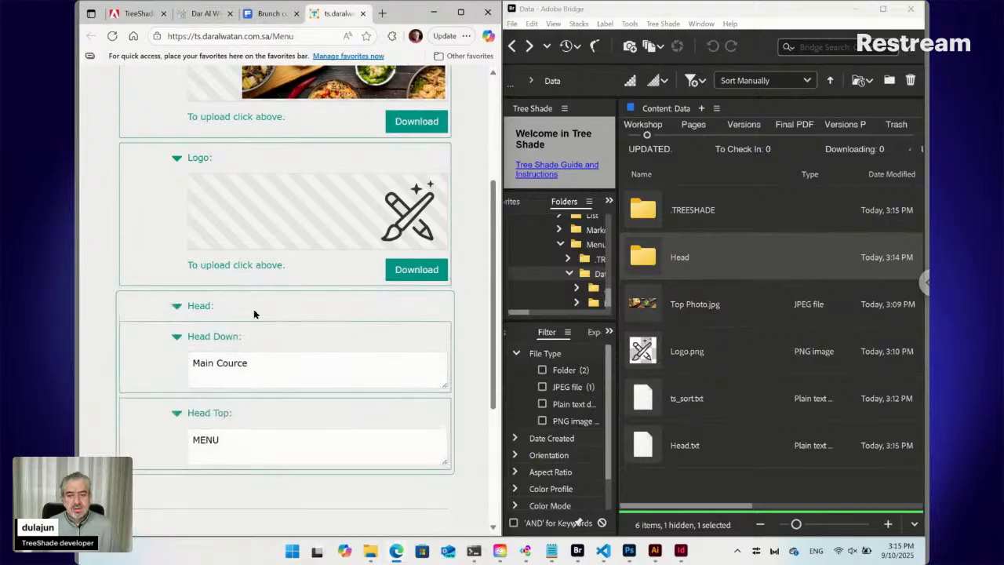
click(177, 307)
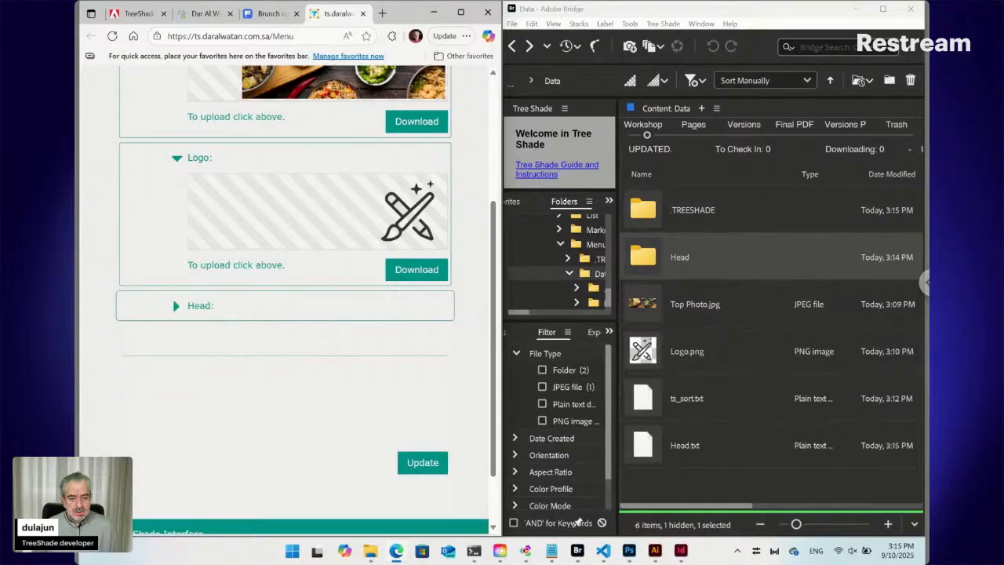
Back in Bridge, move Head.txt directly below Logo.png in the Data folder and update the folder's ts_sort.txt file
click(673, 451)
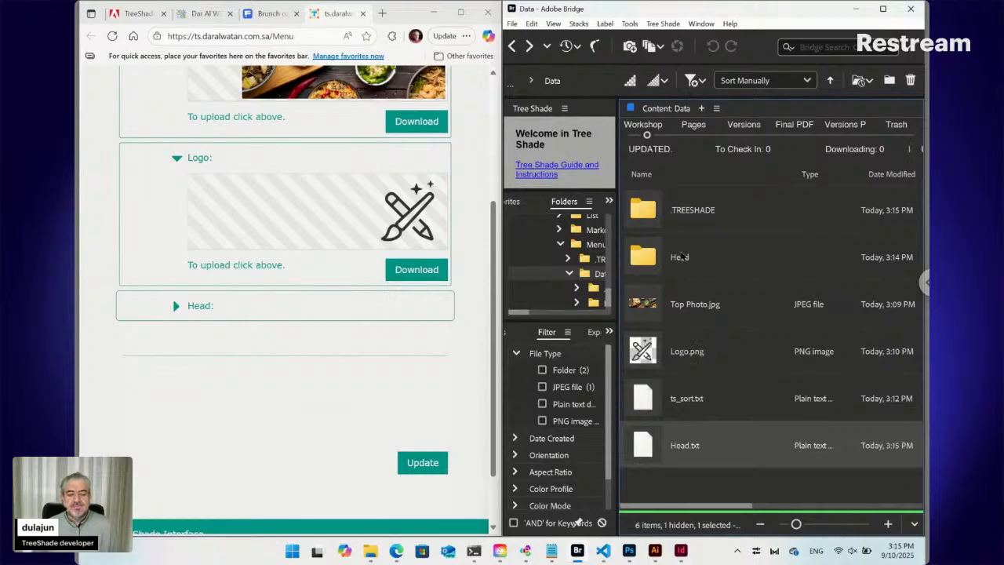
drag(644, 448, 718, 375)
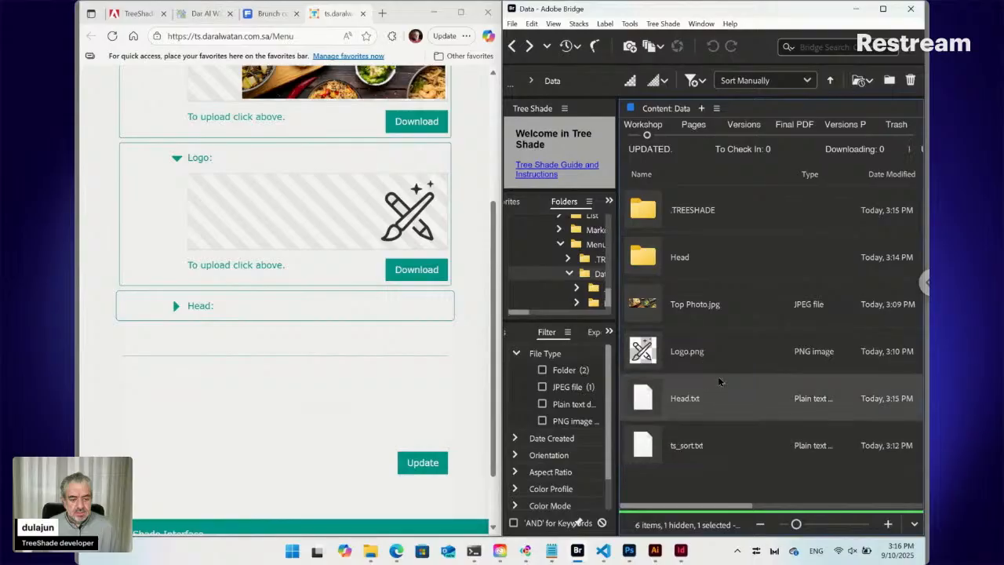
click(668, 24)
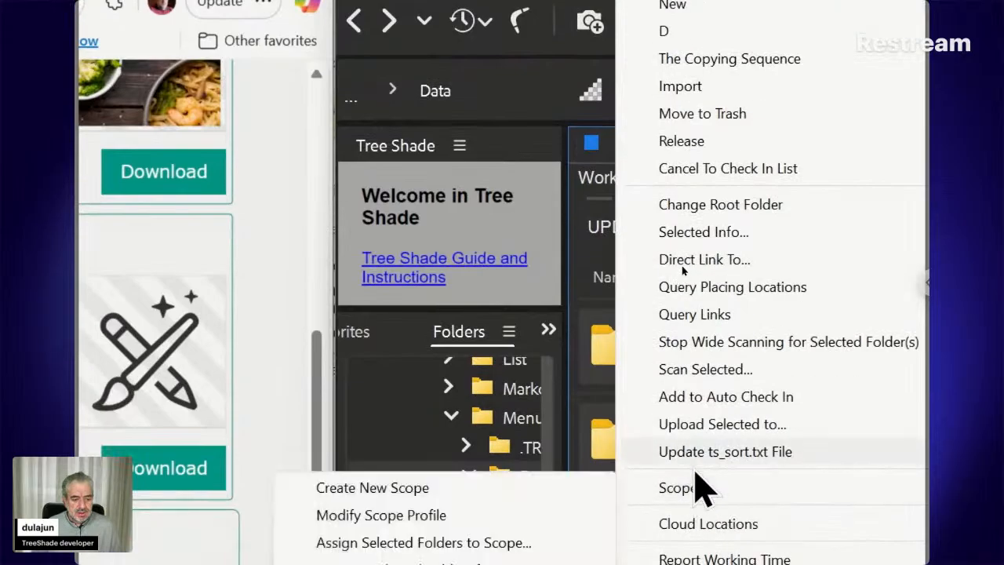
click(694, 459)
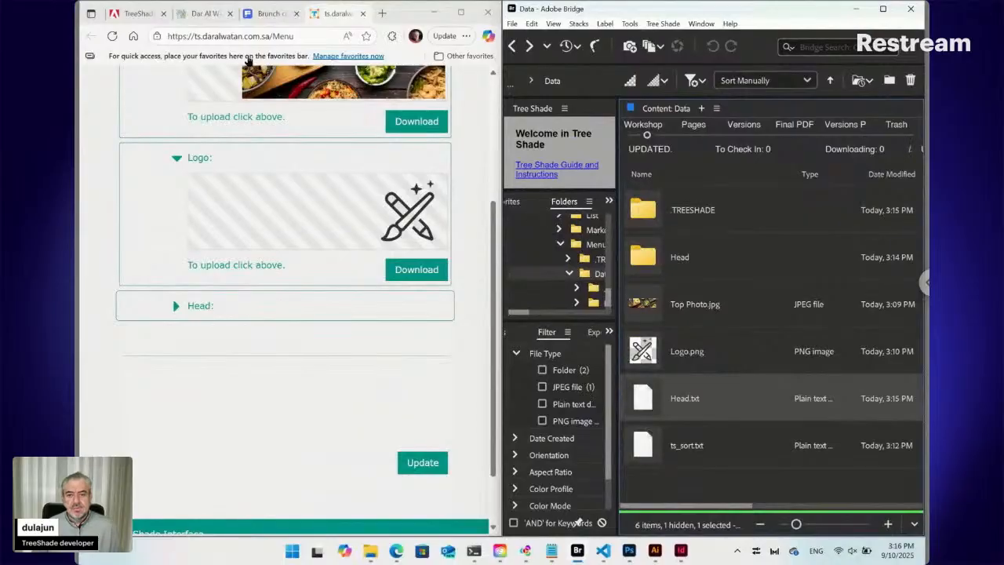
Switch to Edge, reload the Menu page, and expand the Head group to check the order of its fields
click(112, 36)
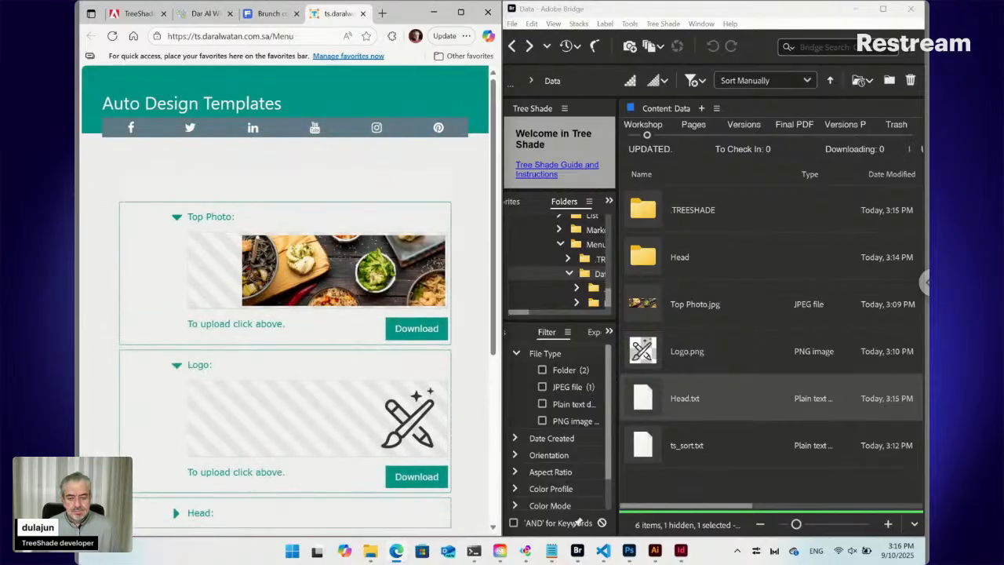
scroll(176, 324, down, 2)
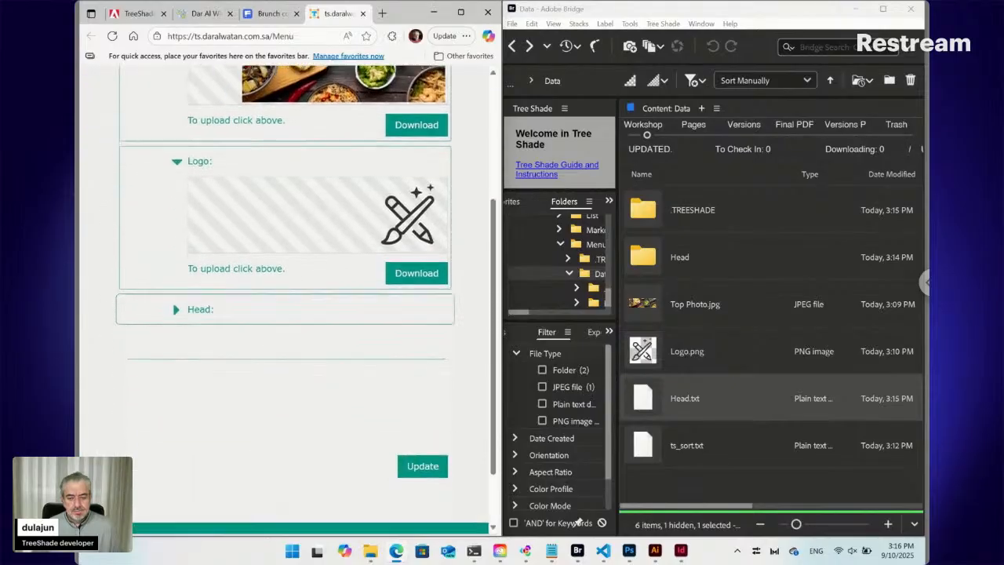
click(178, 303)
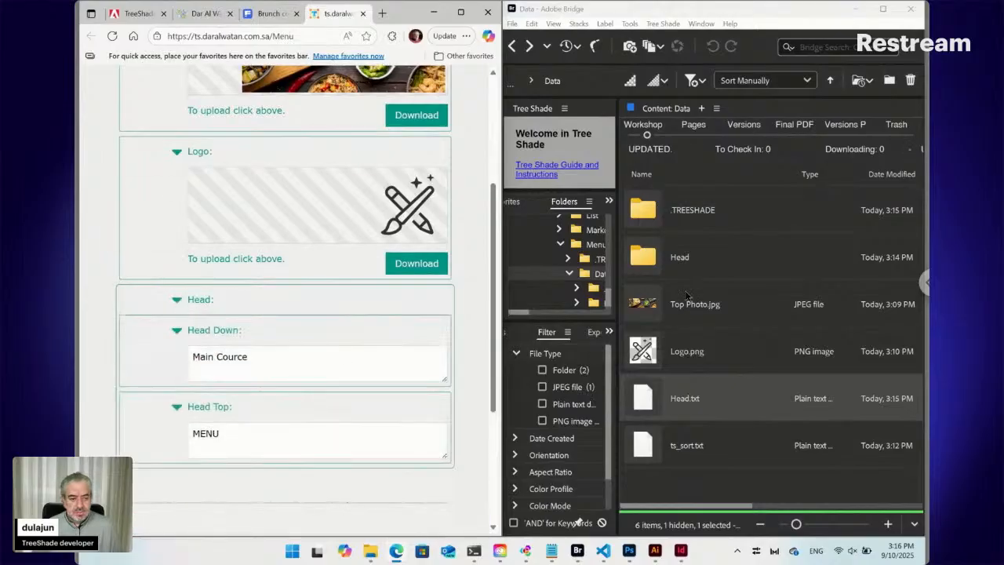
In Bridge's Head folder, move Head Top.txt above Head Down.txt and update the folder's ts_sort.txt file
double_click(651, 262)
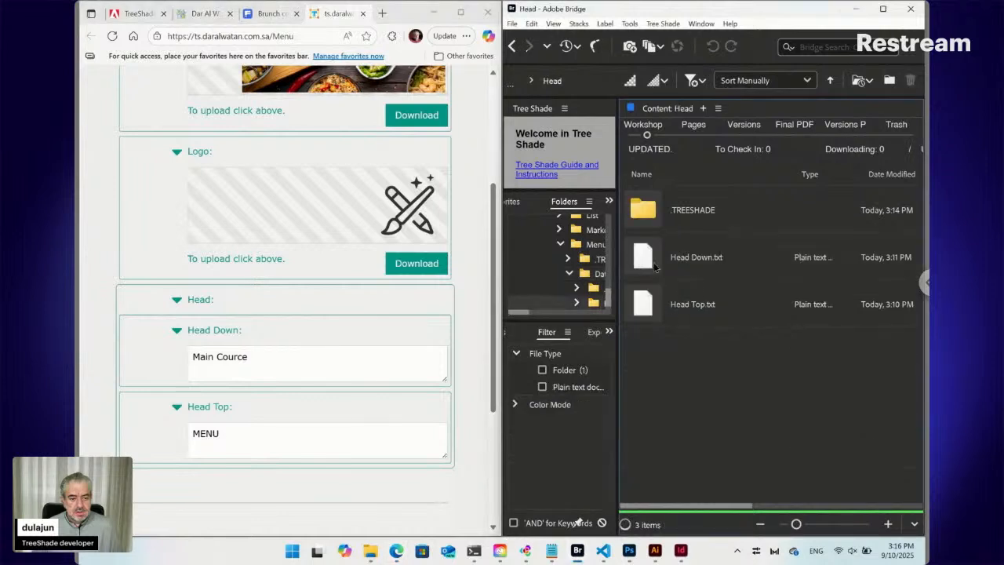
click(699, 317)
drag(643, 307, 661, 233)
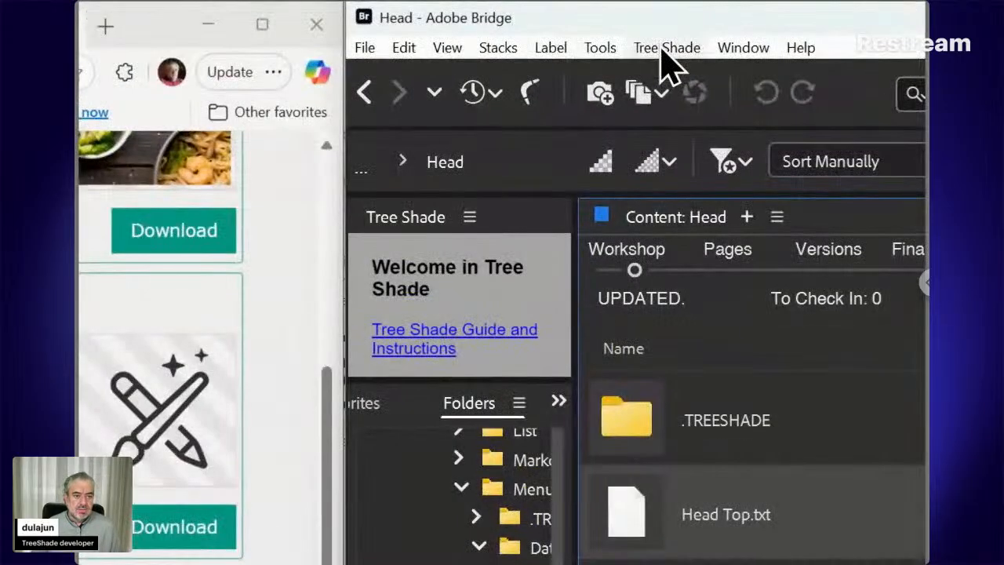
click(663, 23)
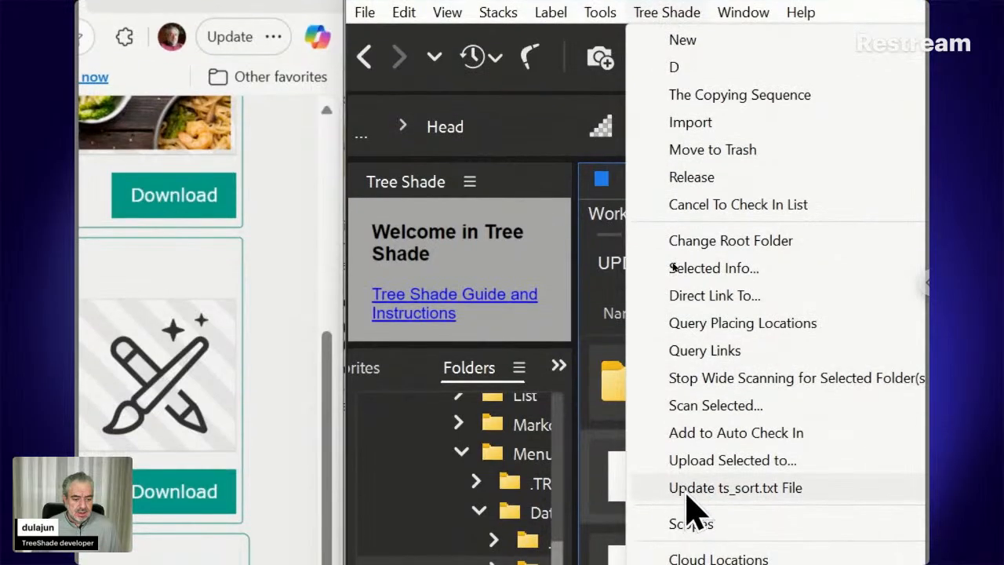
click(687, 495)
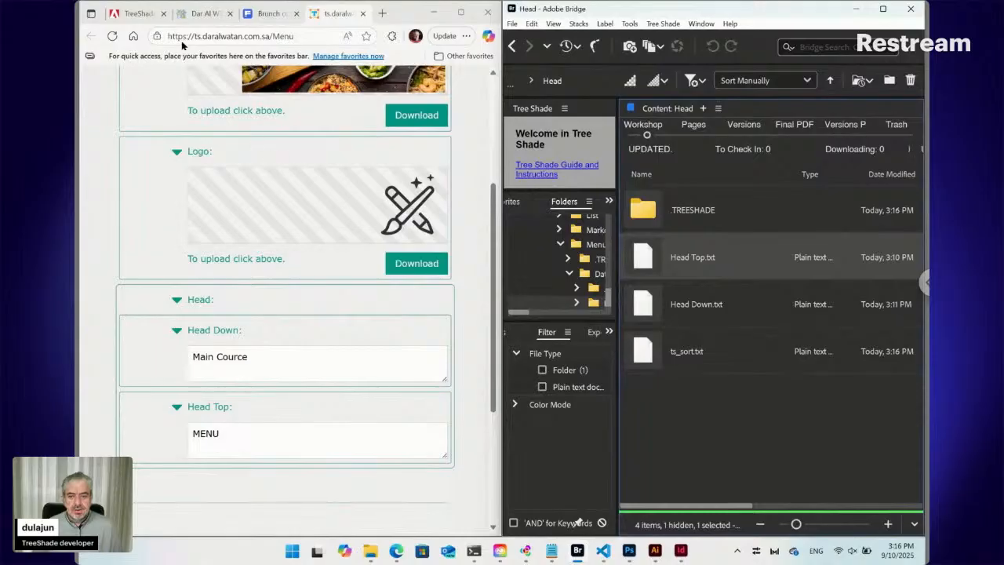
Reload the Menu page in Edge, verify the field order inside the expanded Head group, and collapse the group again
click(112, 37)
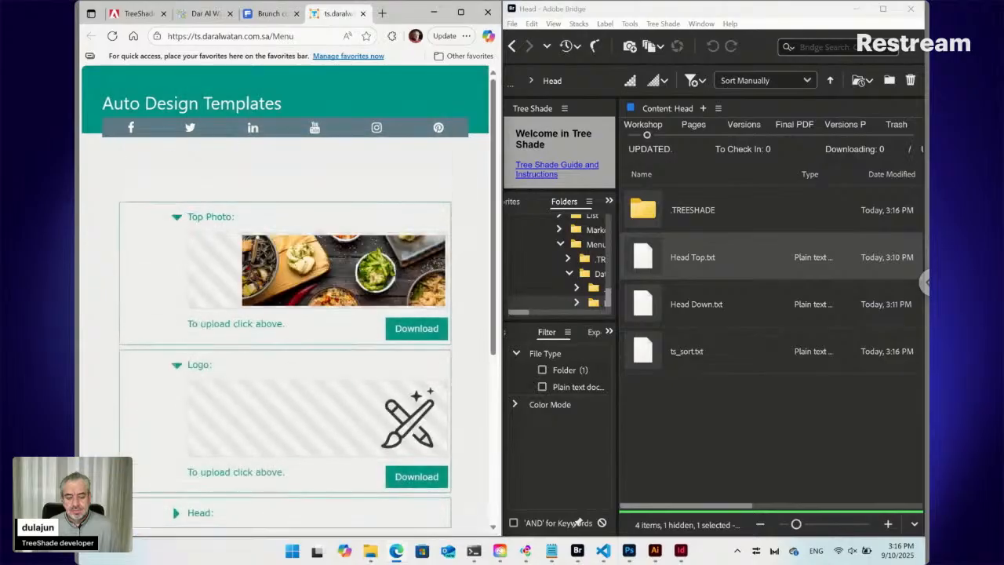
scroll(188, 243, down, 4)
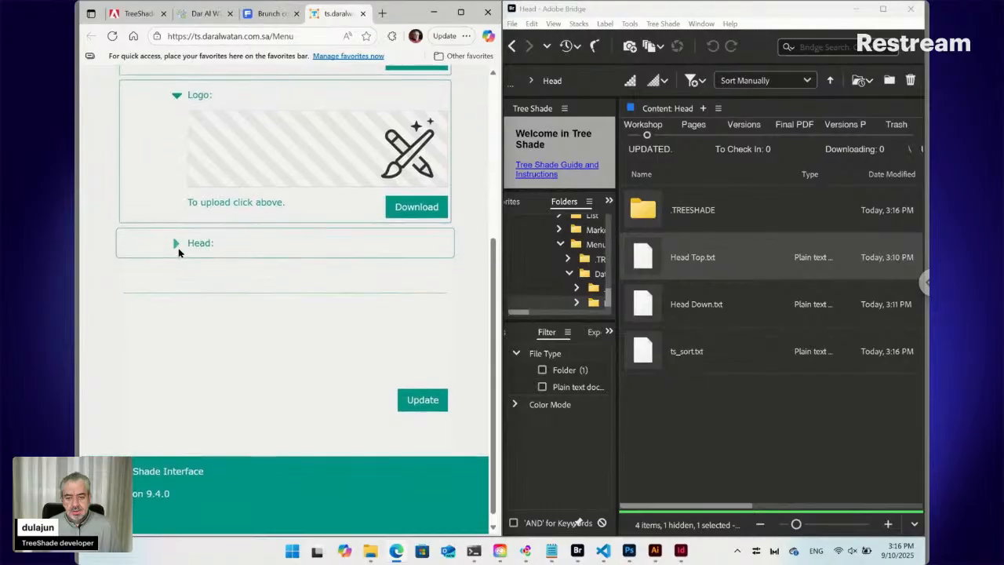
click(176, 243)
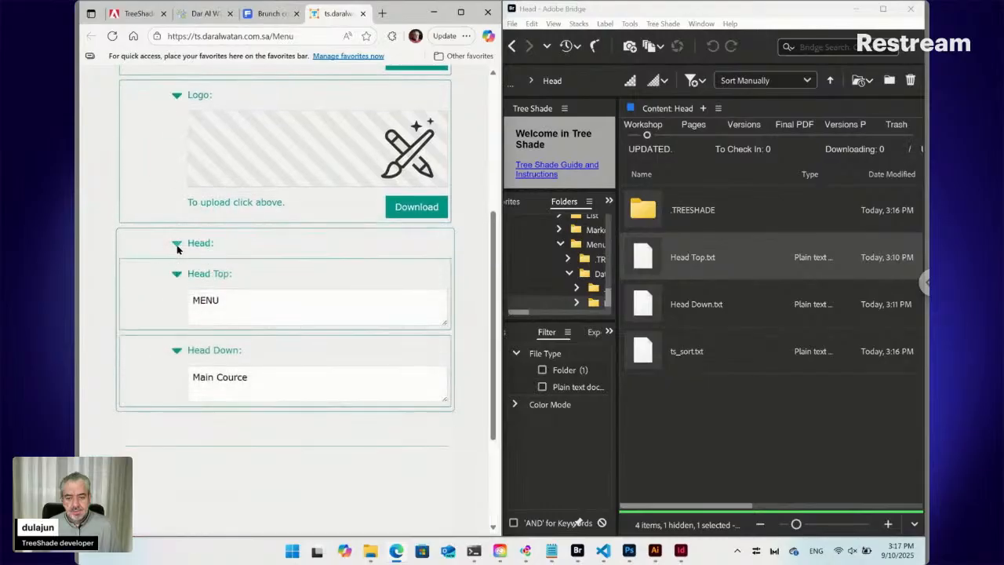
click(176, 243)
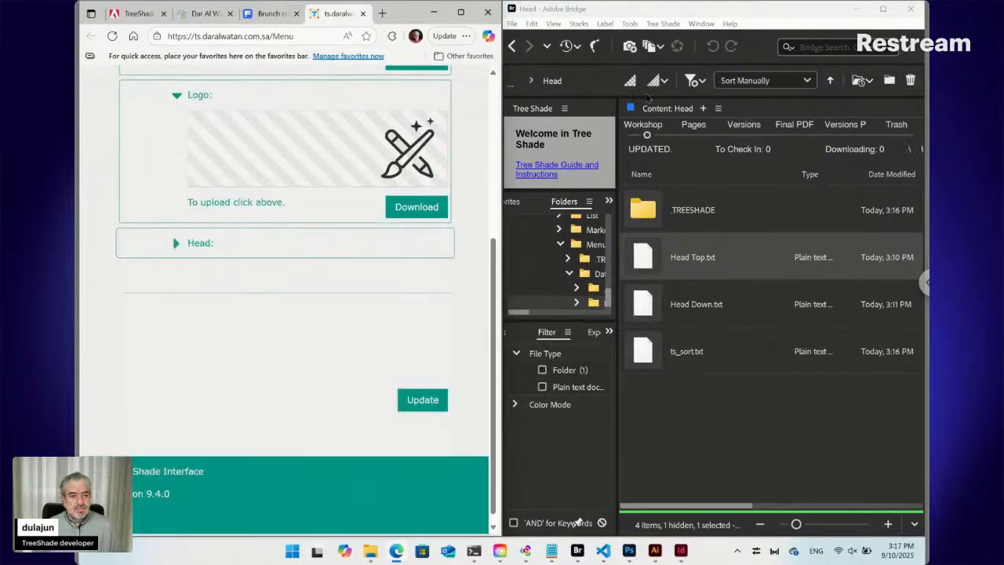
Return to the Data folder in Bridge and view the Brunch concept menu template on the Freepik page in Edge
click(514, 47)
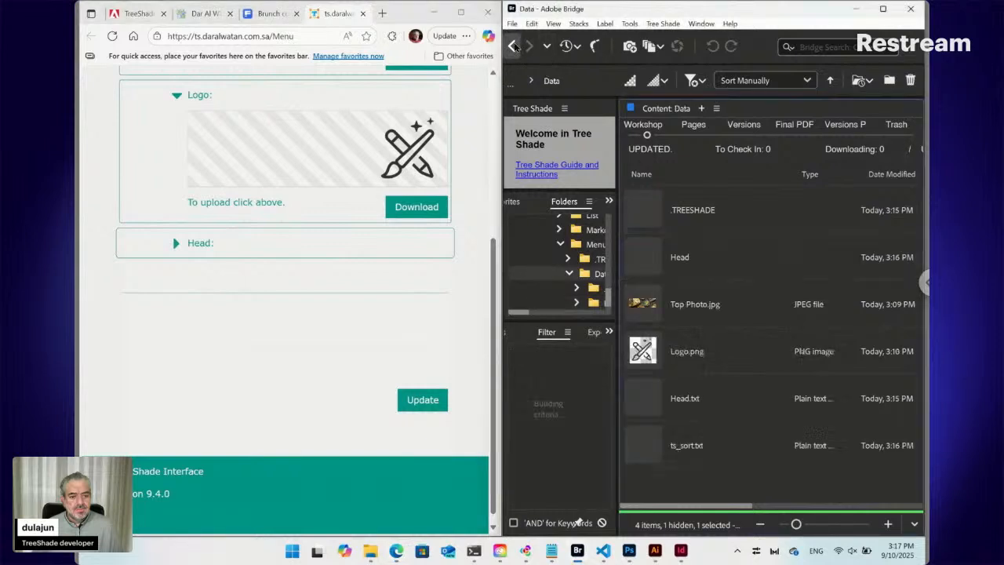
click(276, 20)
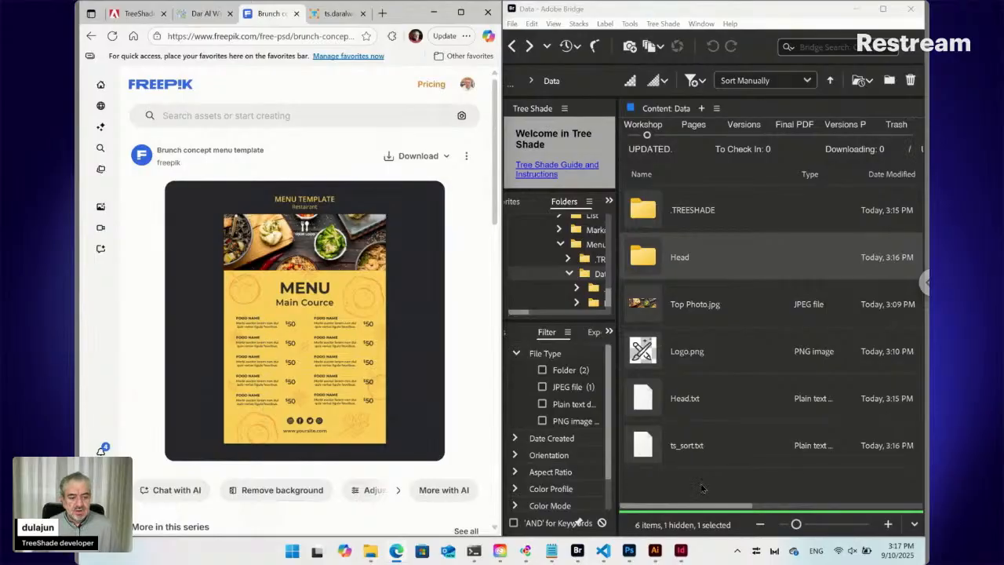
key(ctrl+shift+n)
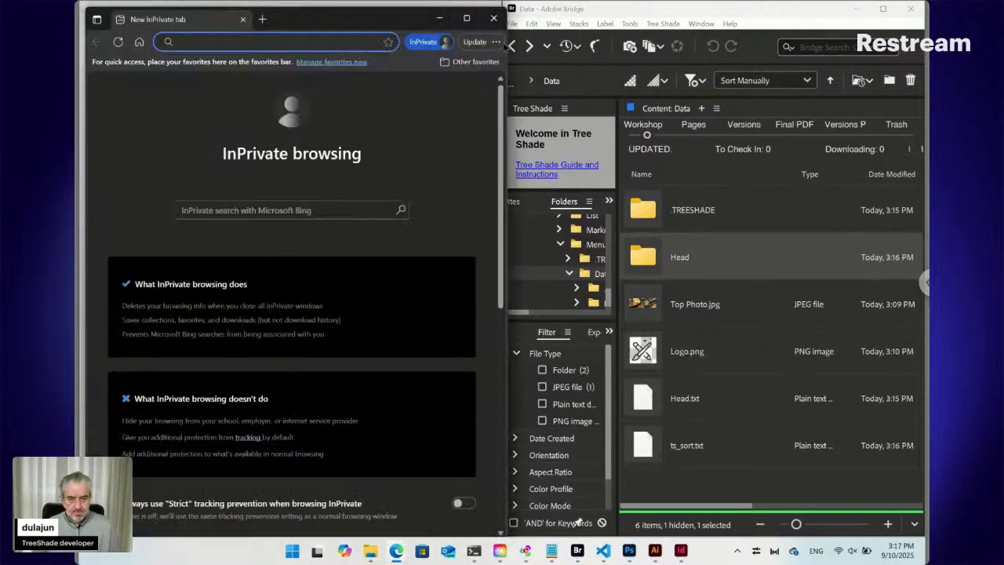
Close the InPrivate browser window and create a TreeShade plain text file named List in Bridge's Data folder
click(494, 17)
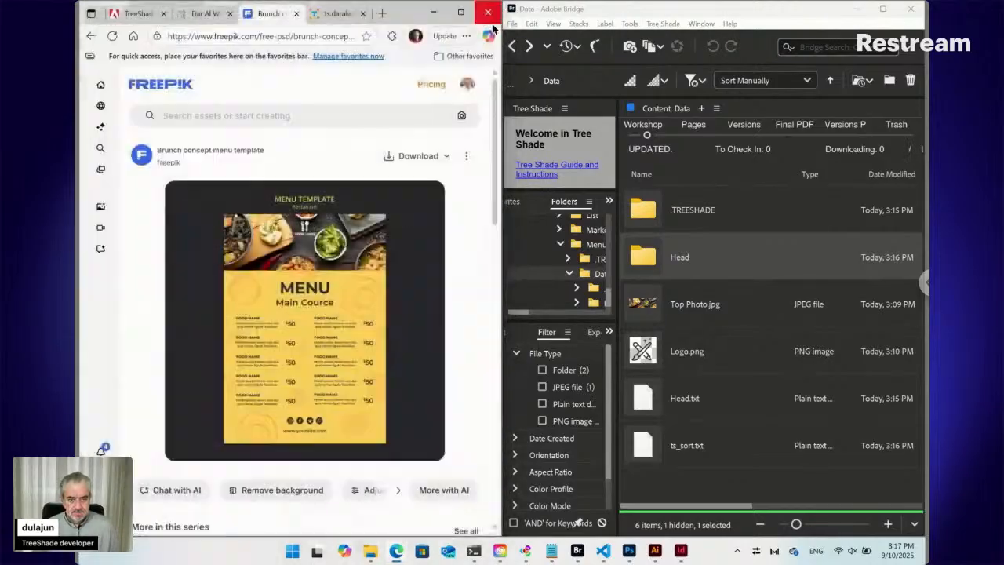
click(663, 25)
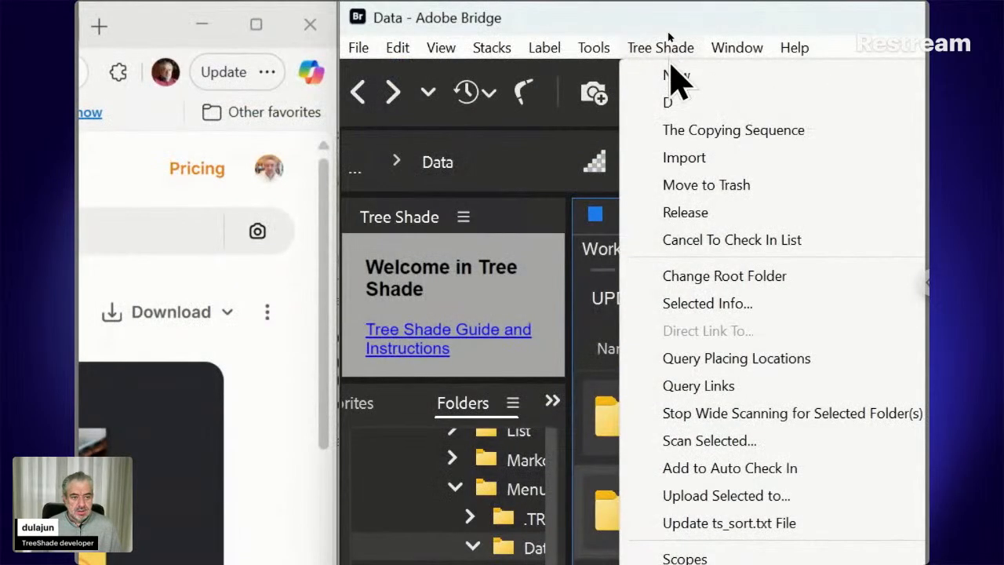
mouse_move(657, 39)
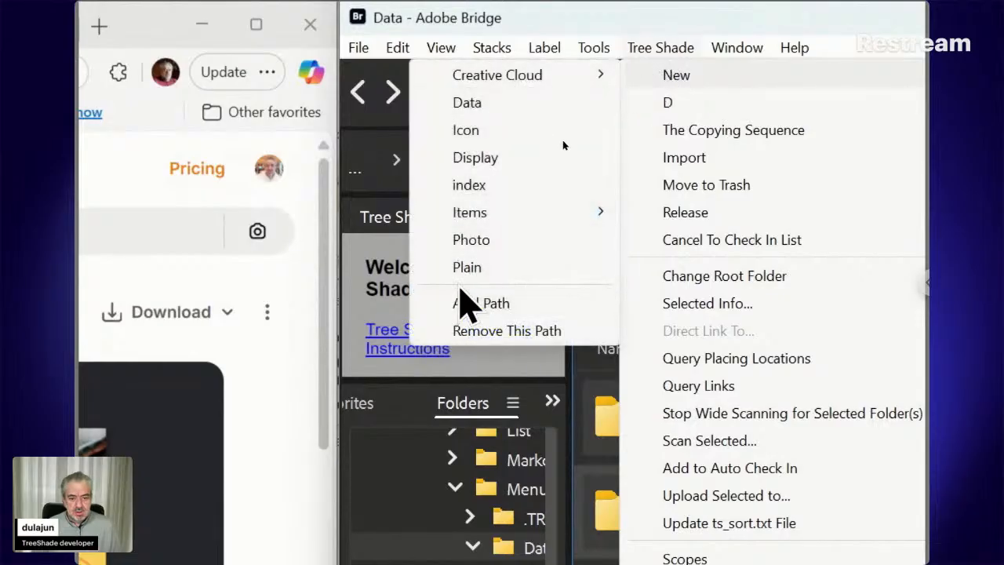
click(467, 271)
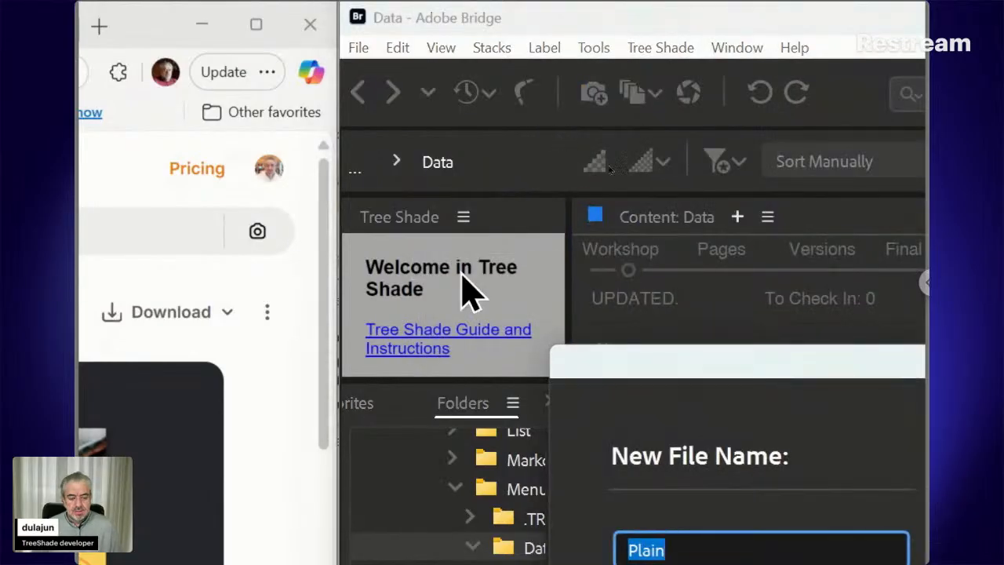
drag(549, 272, 497, 206)
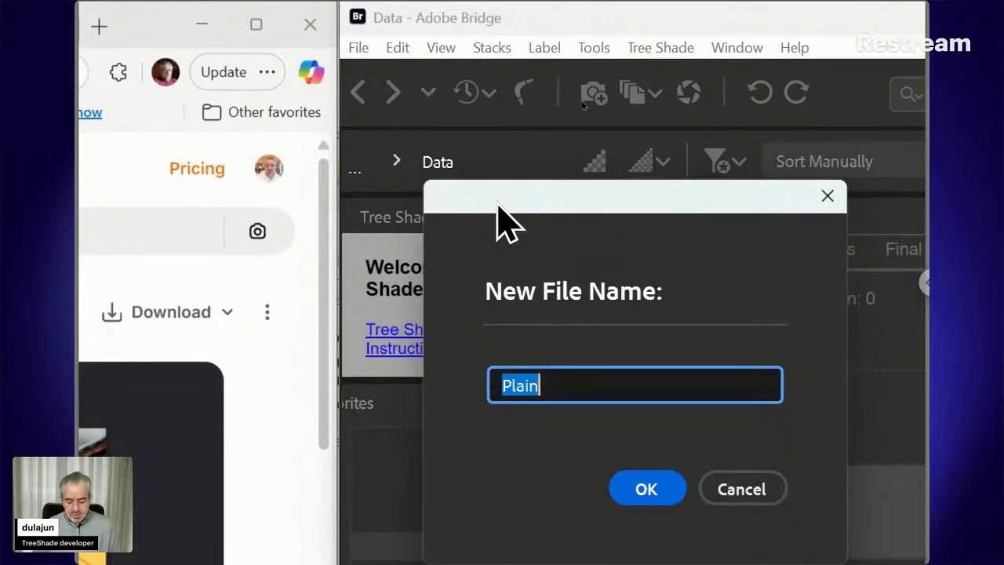
text(Menu)
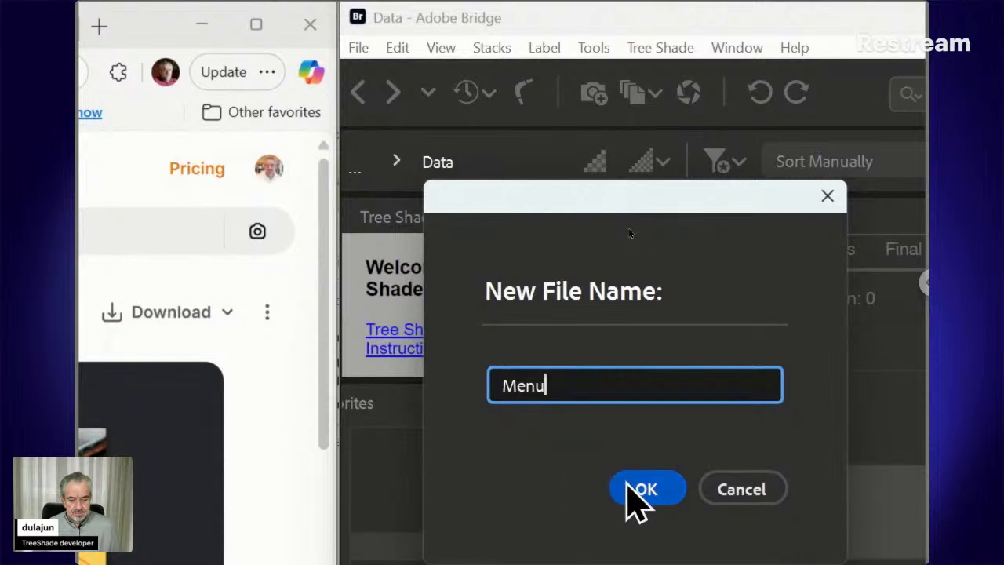
double_click(525, 385)
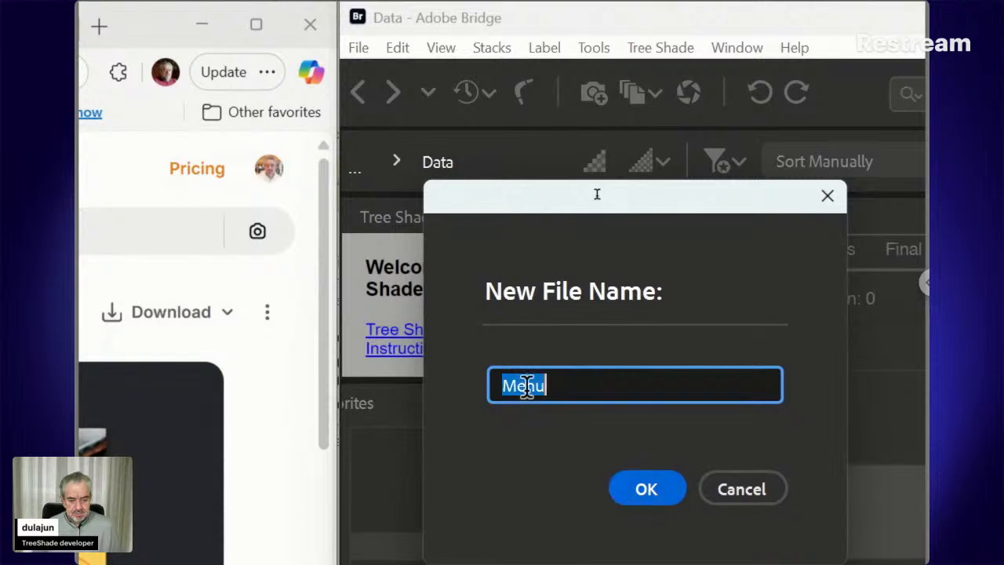
text(List)
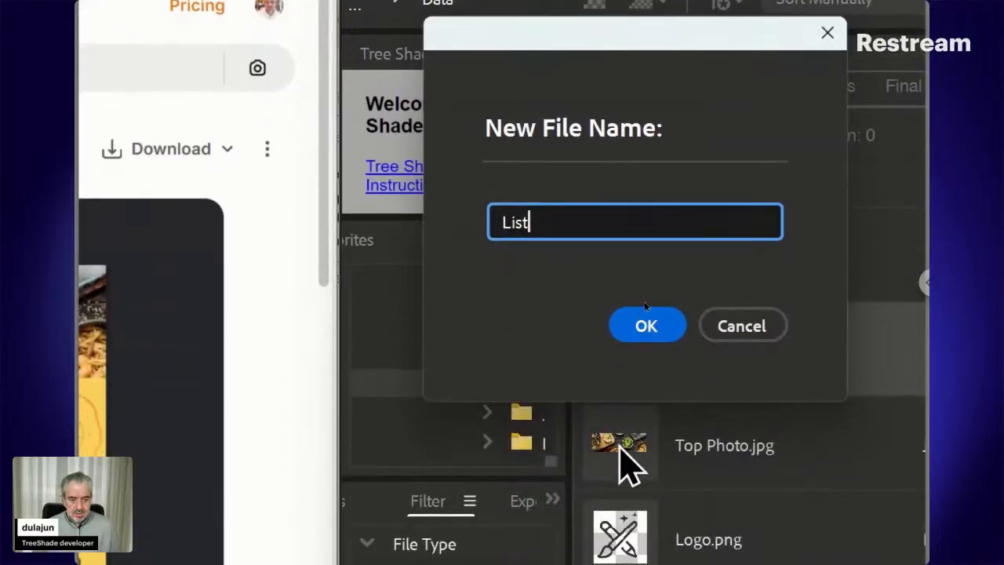
click(648, 328)
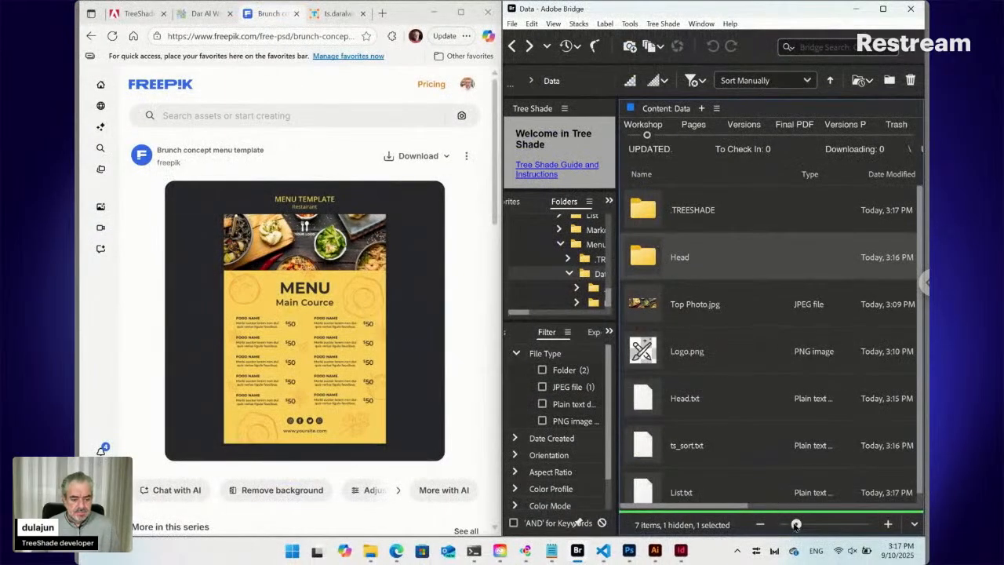
Create a folder named List in the Data folder to match the List.txt file
drag(796, 524, 792, 524)
click(699, 453)
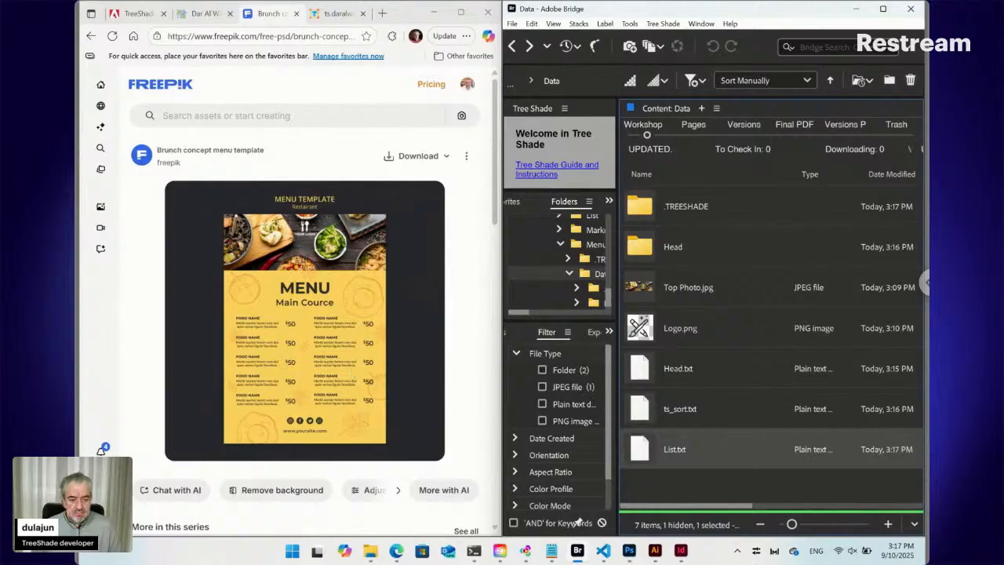
key(ctrl+shift+n)
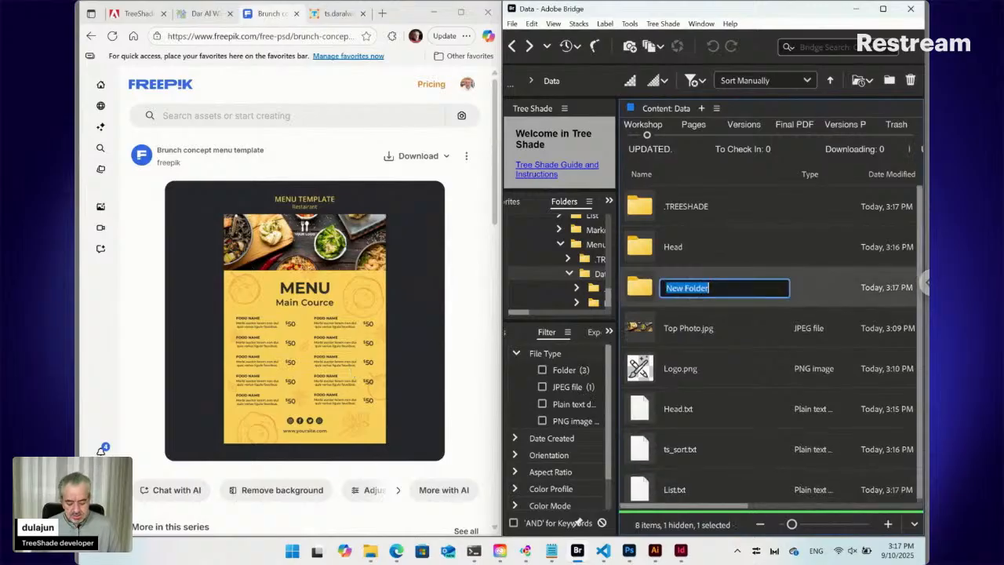
text(List)
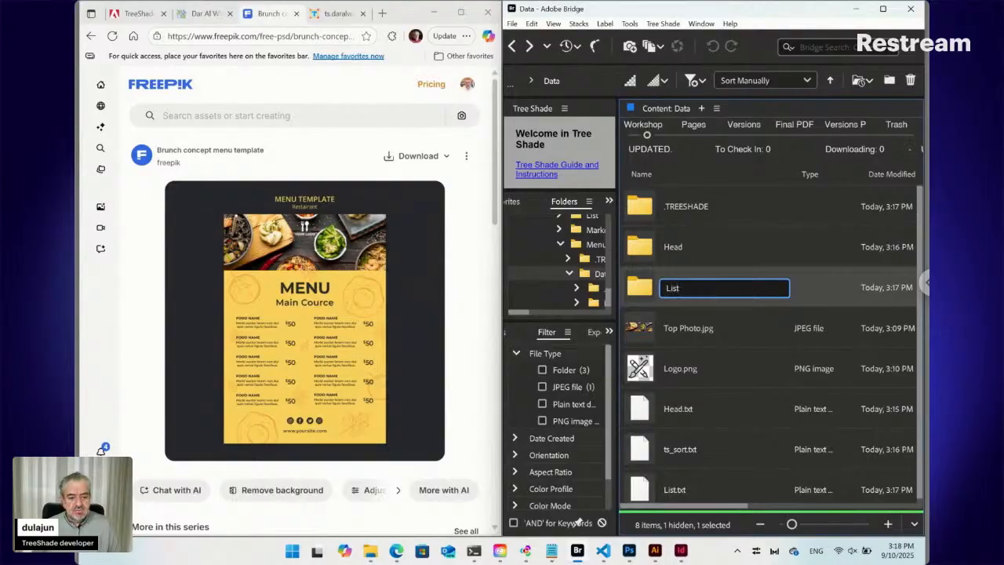
key(Return)
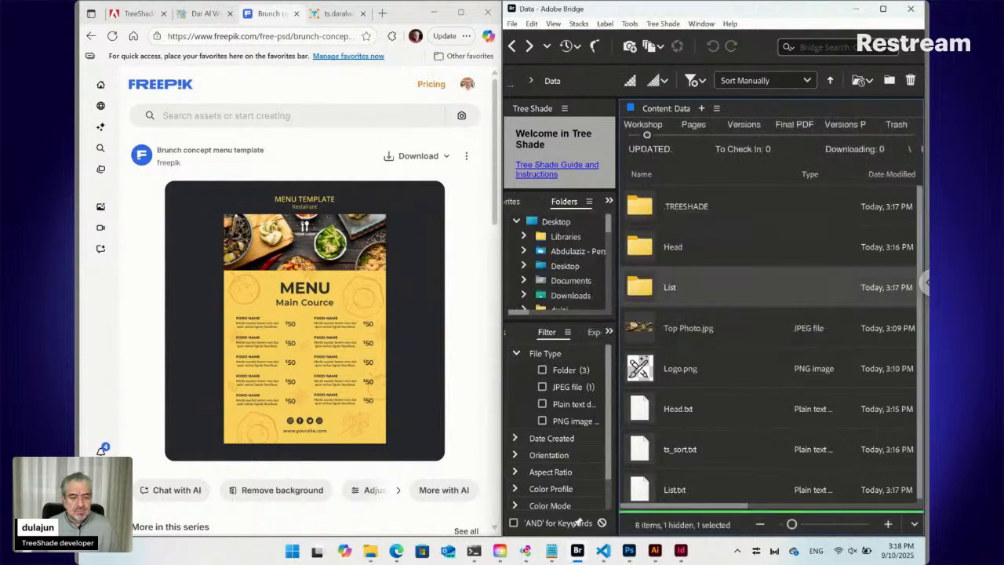
Open the List folder and create a TreeShade plain text file in it named ID12345 [Label]
double_click(642, 289)
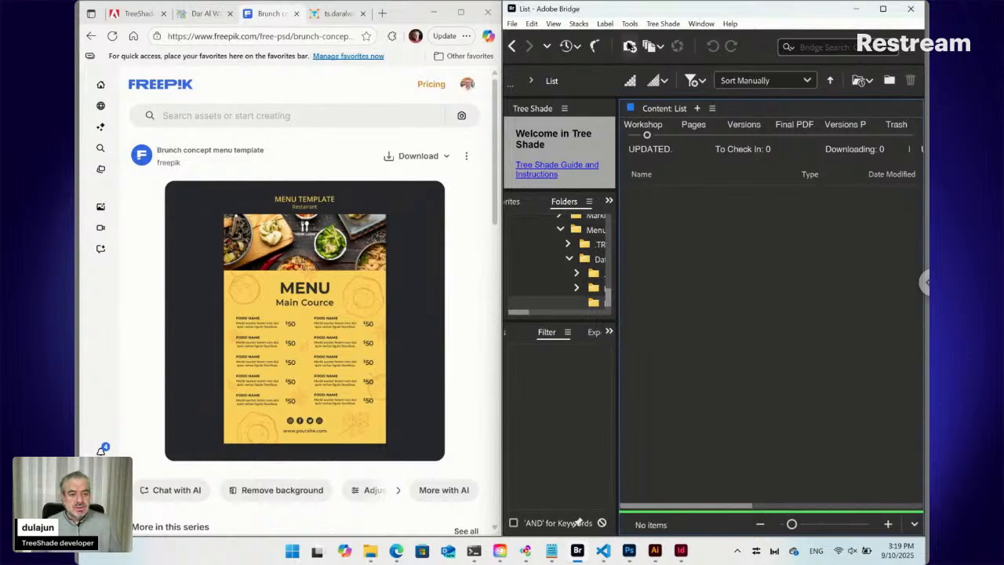
click(665, 24)
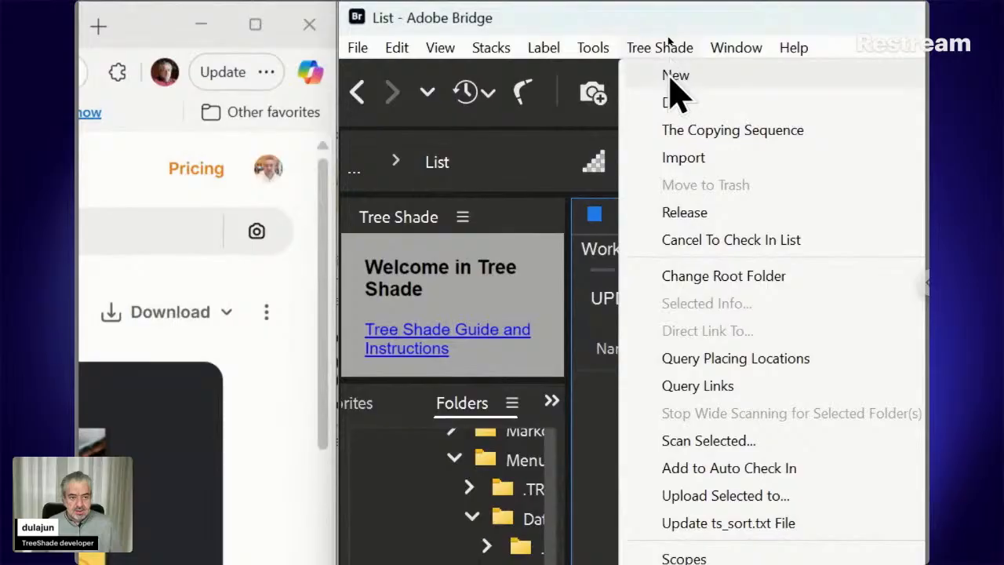
mouse_move(669, 38)
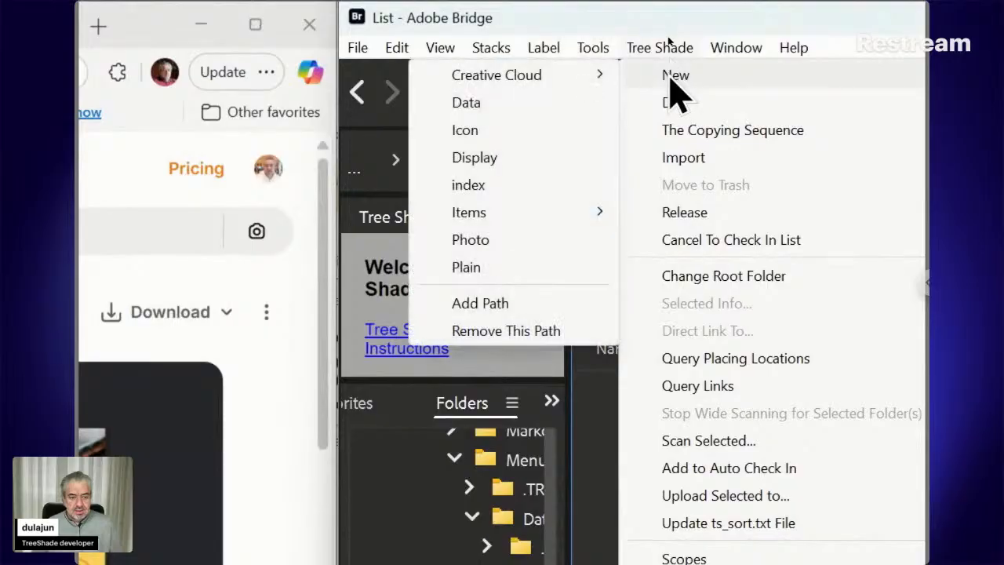
click(508, 272)
drag(621, 359, 460, 190)
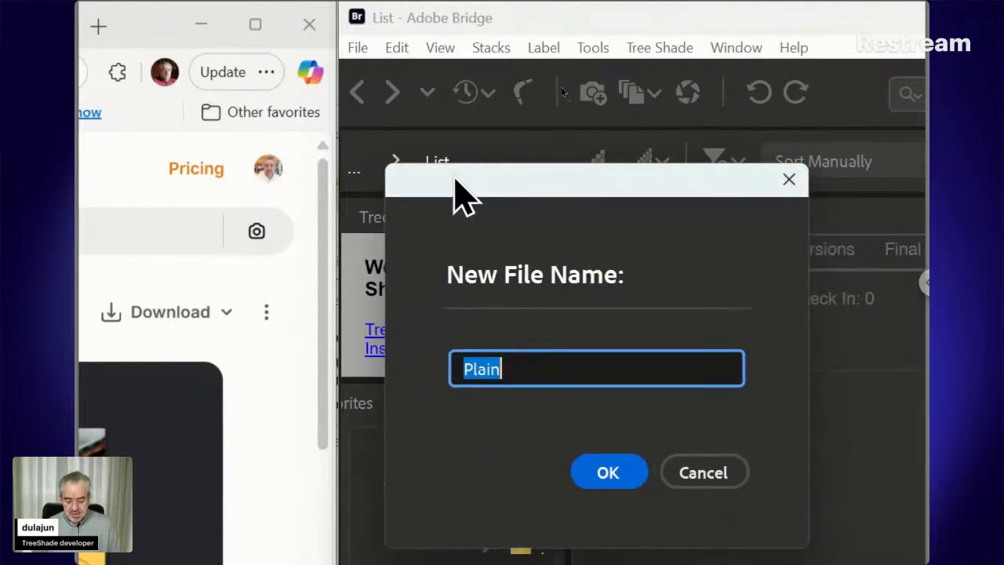
text(ID)
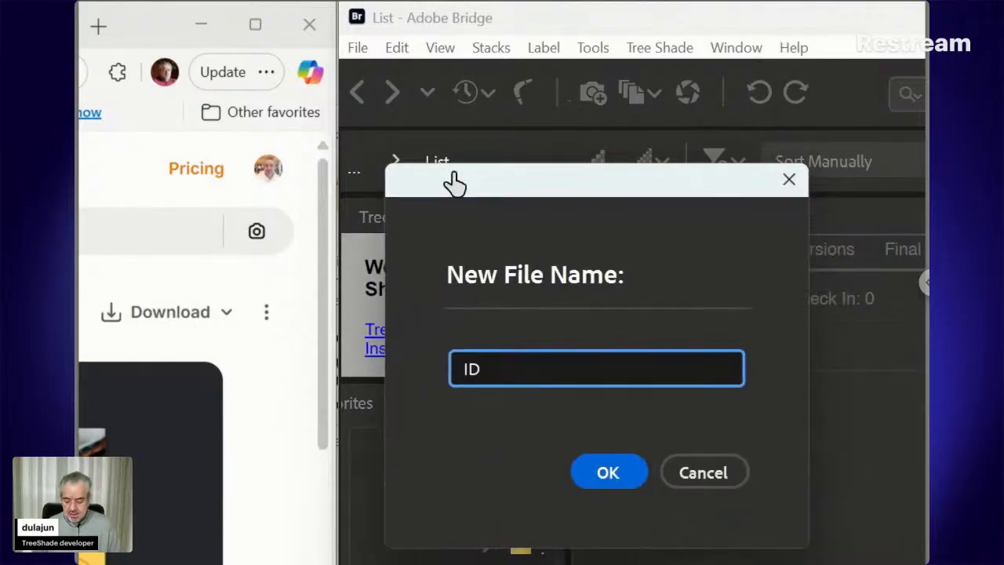
text(12345)
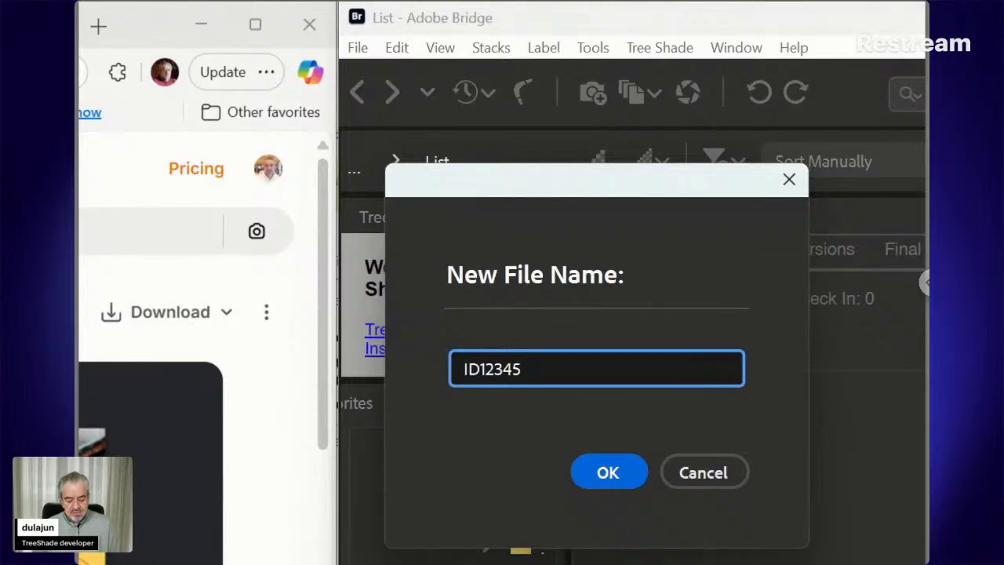
text([])
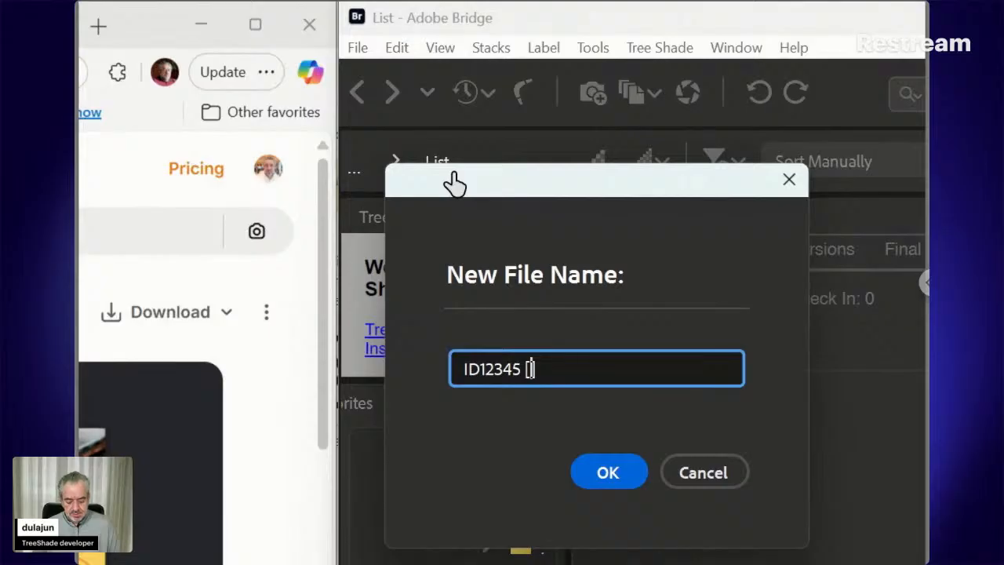
text(Label)
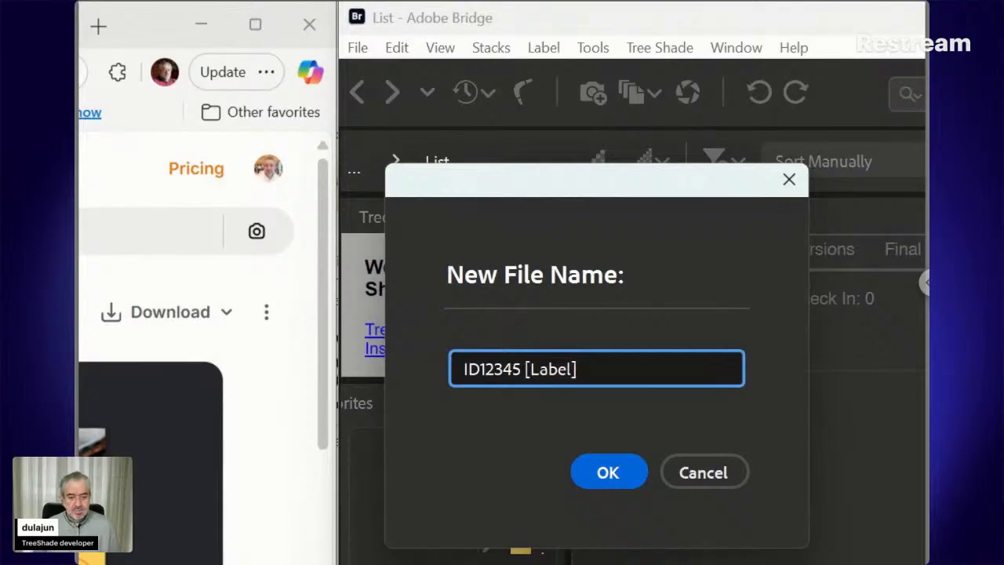
click(597, 477)
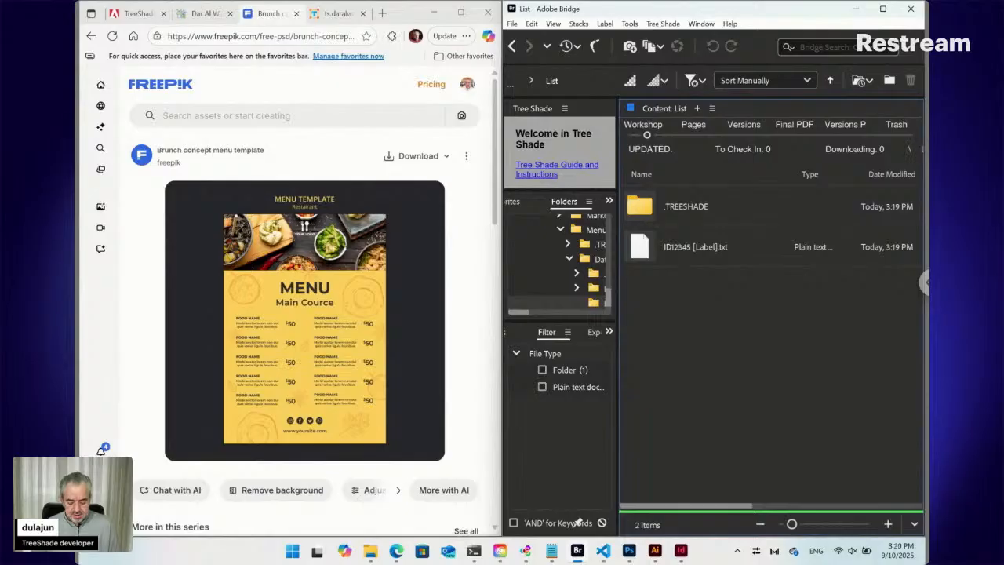
Create a folder named ID12345 beside the ID12345 [Label].txt file in the List folder
key(ctrl+shift+n)
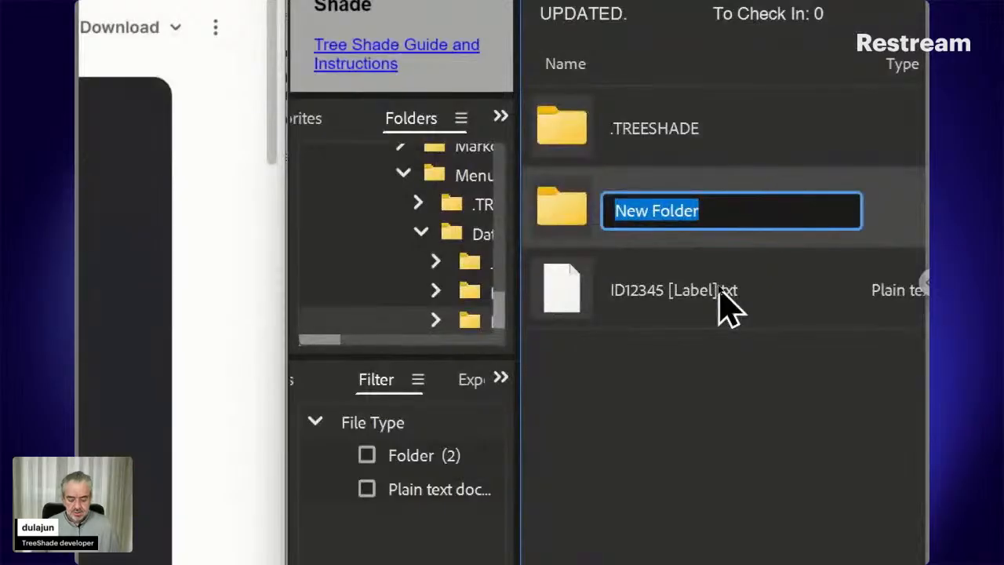
text(ID)
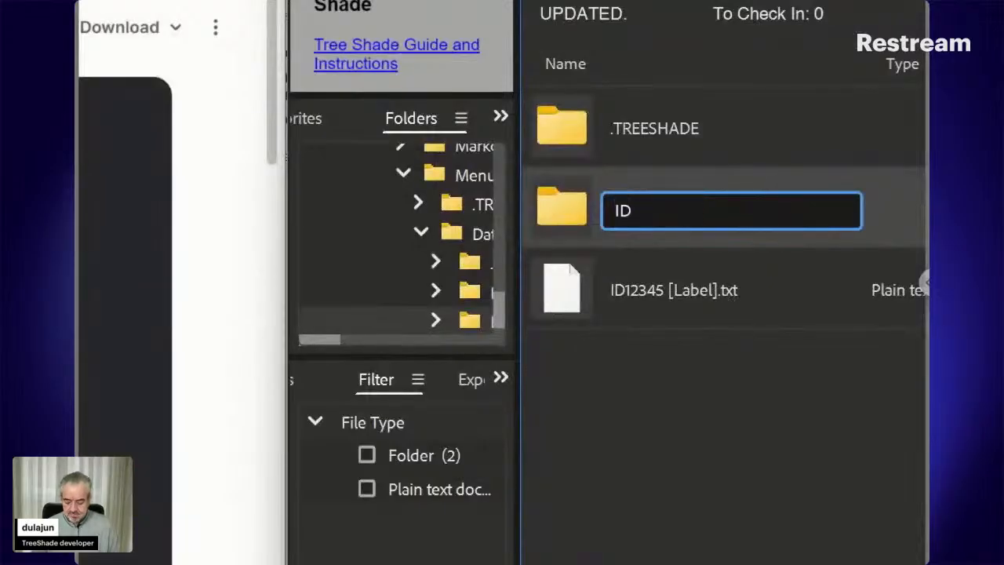
text(12345)
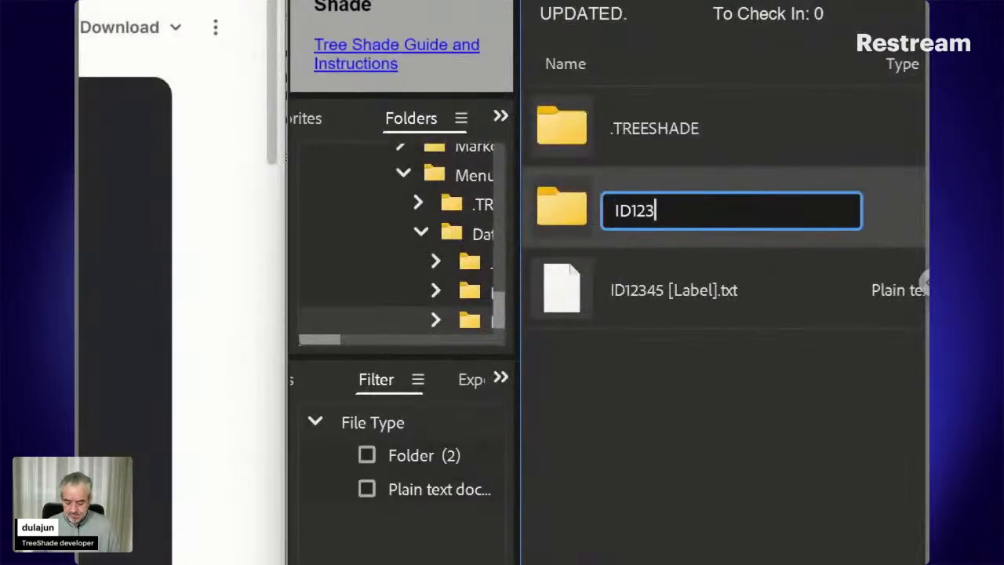
key(Return)
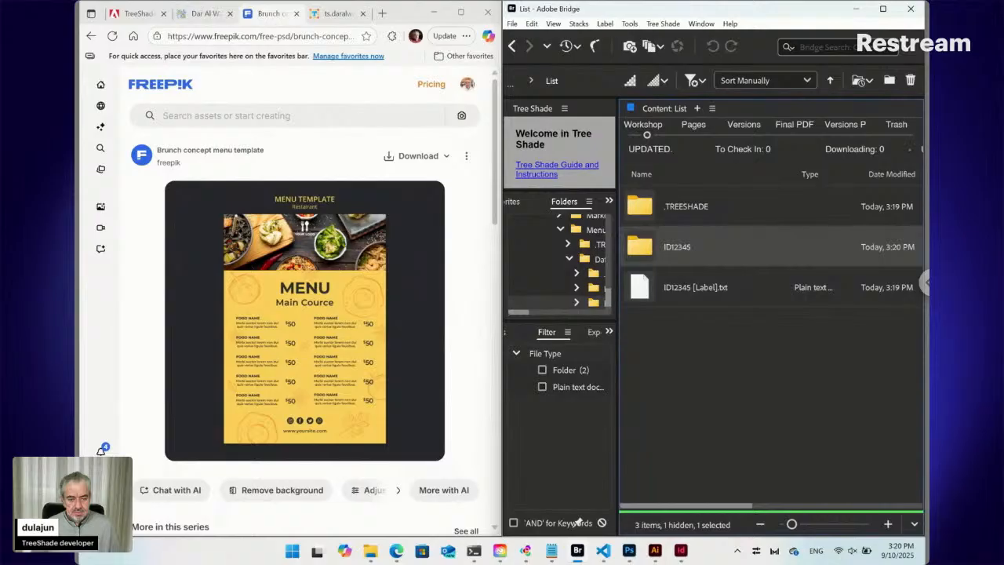
Open the ID12345 folder and create a TreeShade plain text file in it named Title
key(Return)
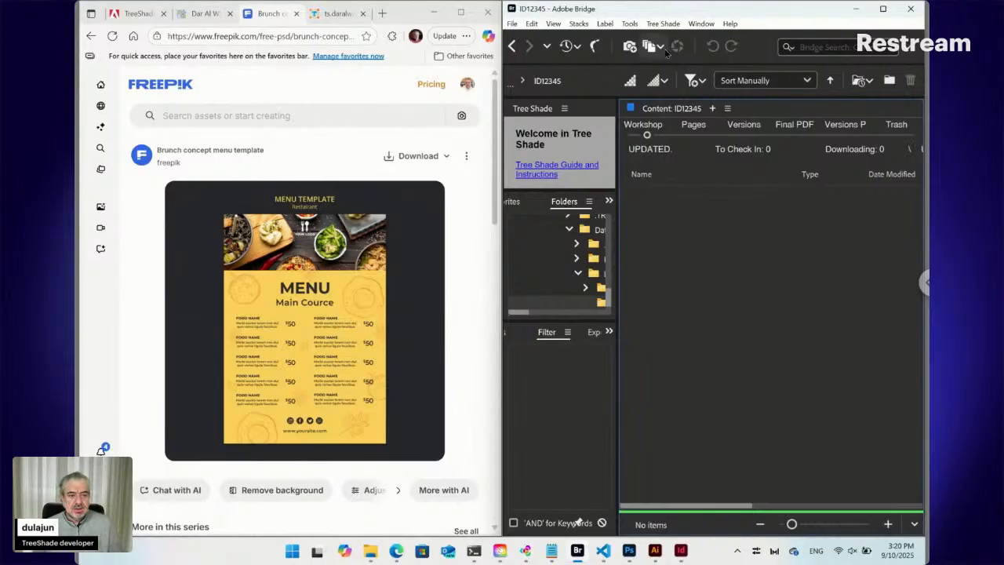
click(665, 24)
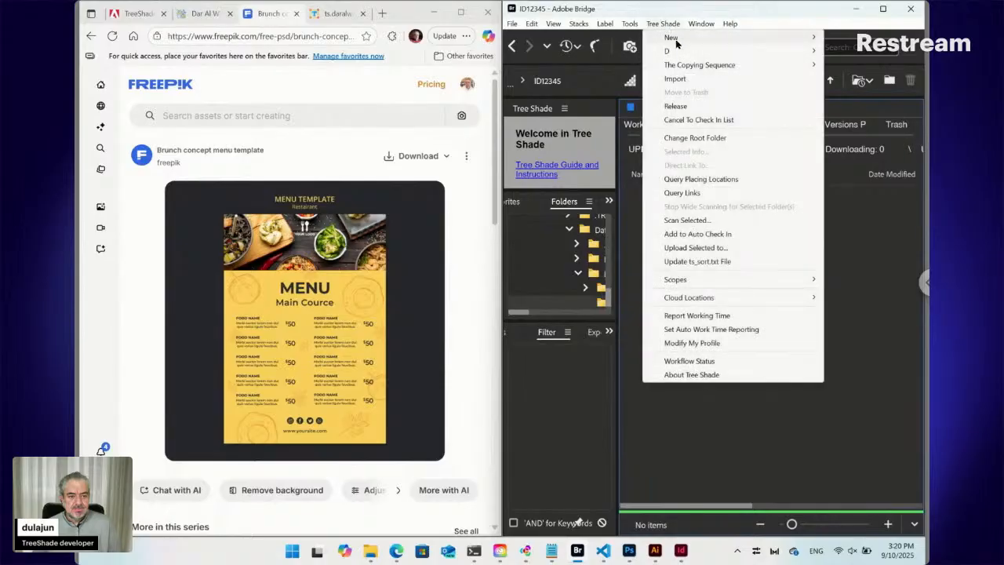
mouse_move(675, 40)
mouse_move(630, 42)
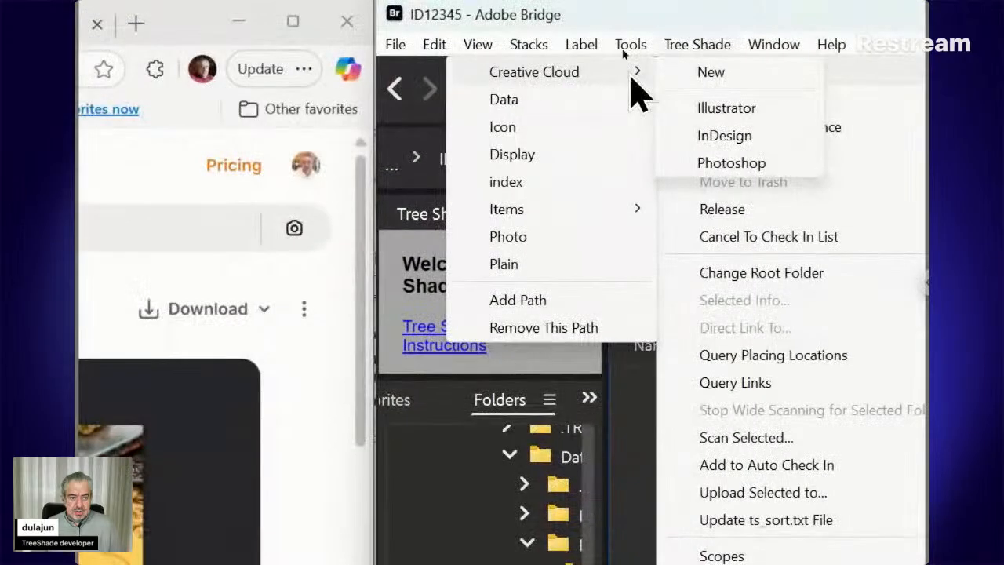
click(556, 272)
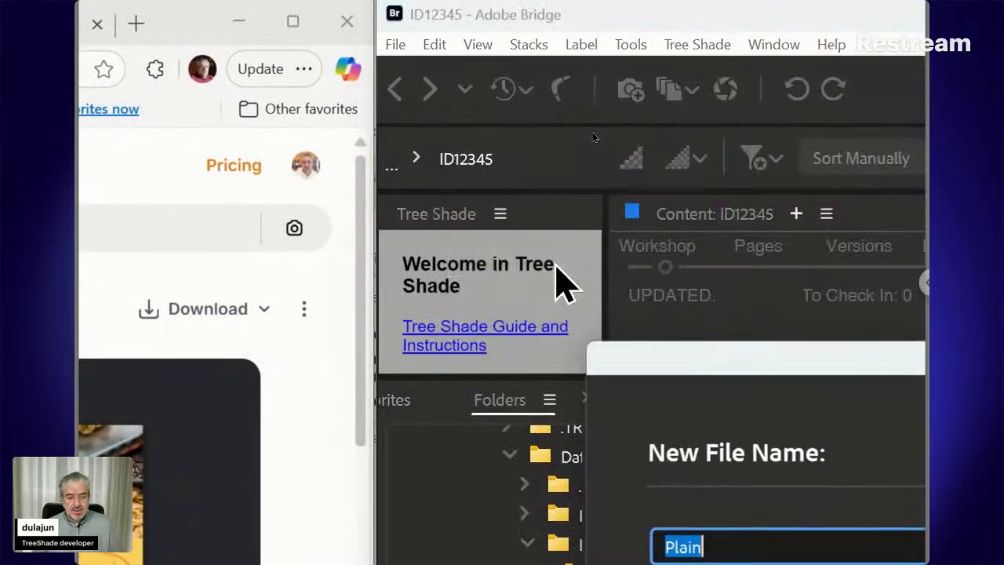
drag(657, 375, 518, 218)
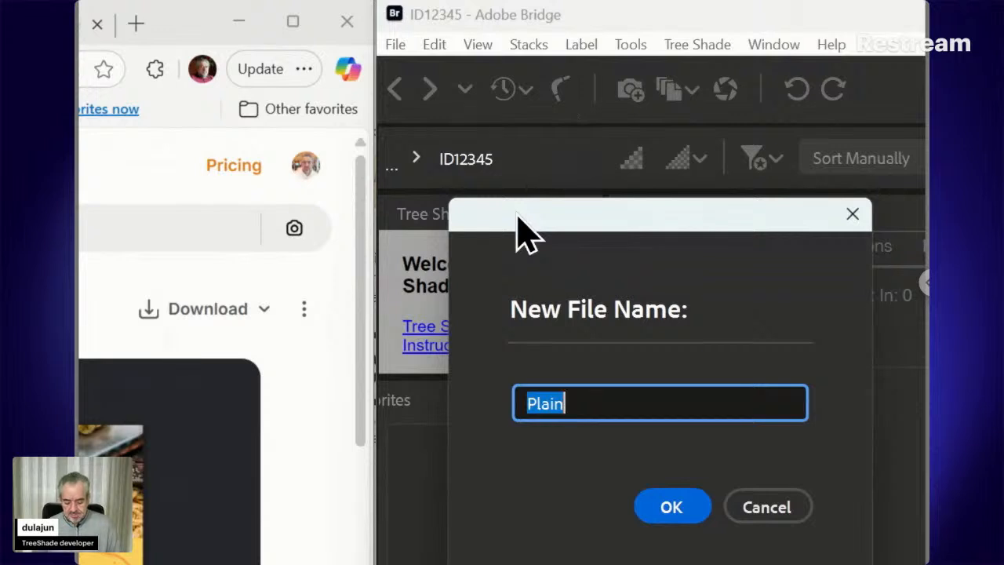
text(Title)
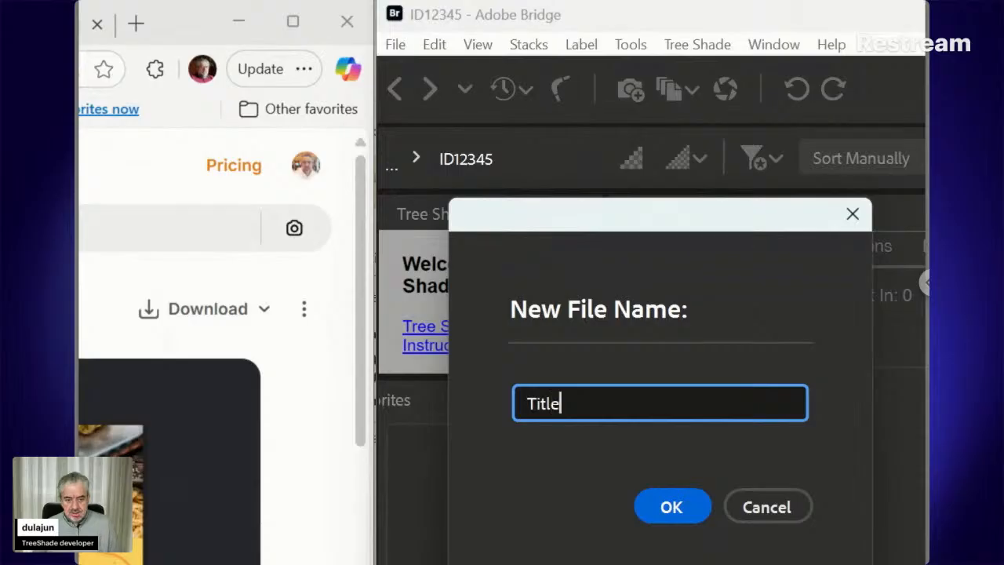
click(671, 505)
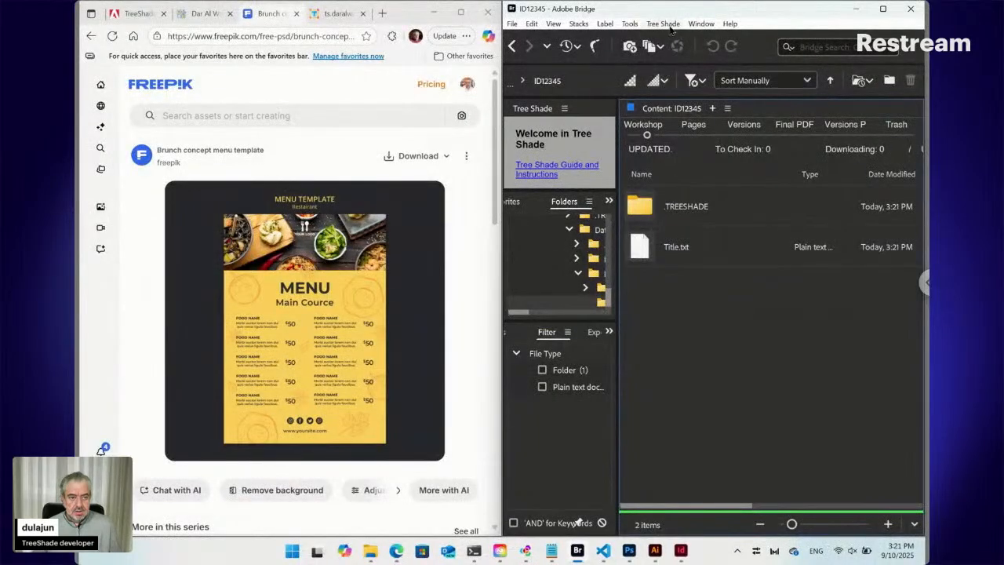
Create a TreeShade plain text file named Description in the ID12345 folder
click(708, 40)
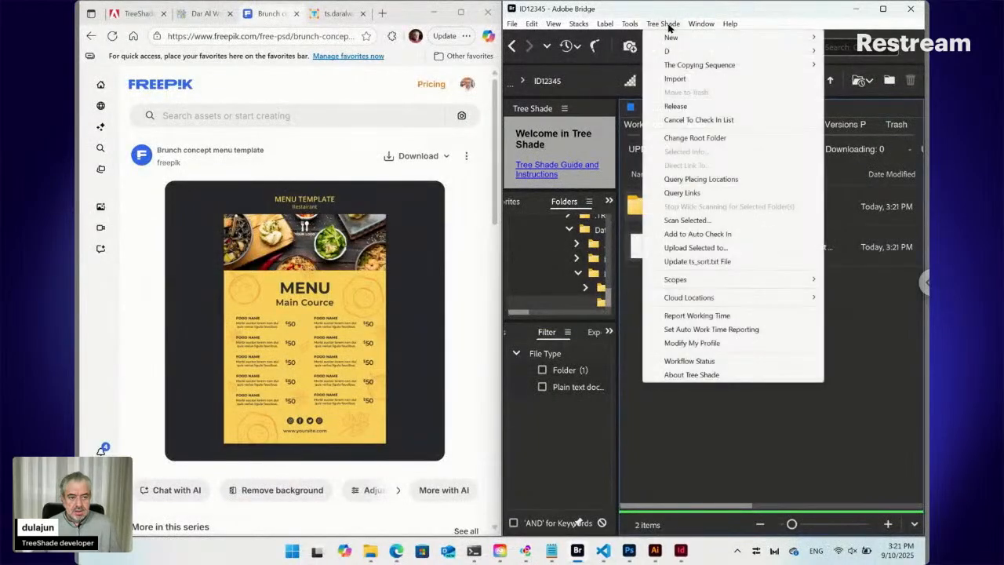
mouse_move(668, 38)
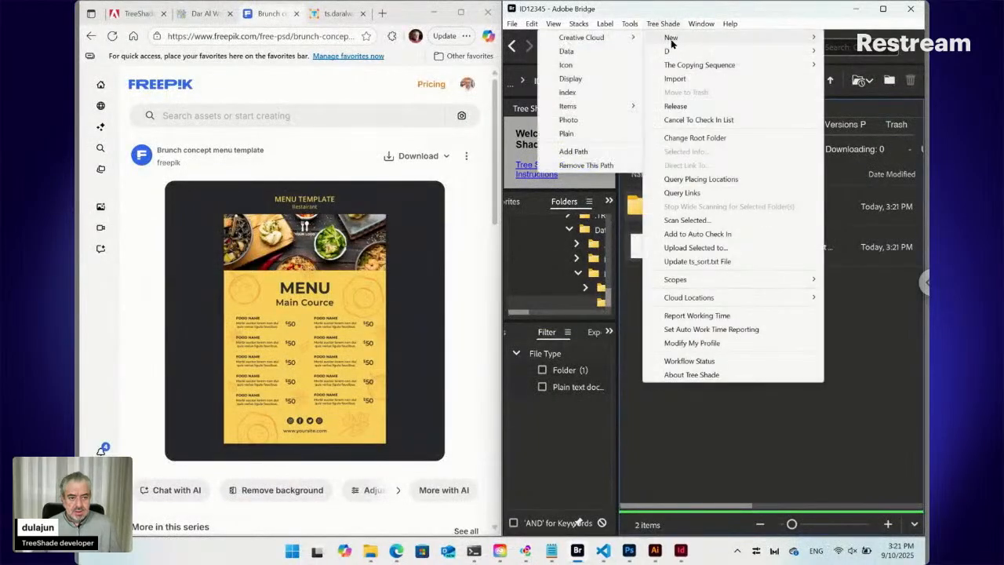
click(592, 137)
text(Description)
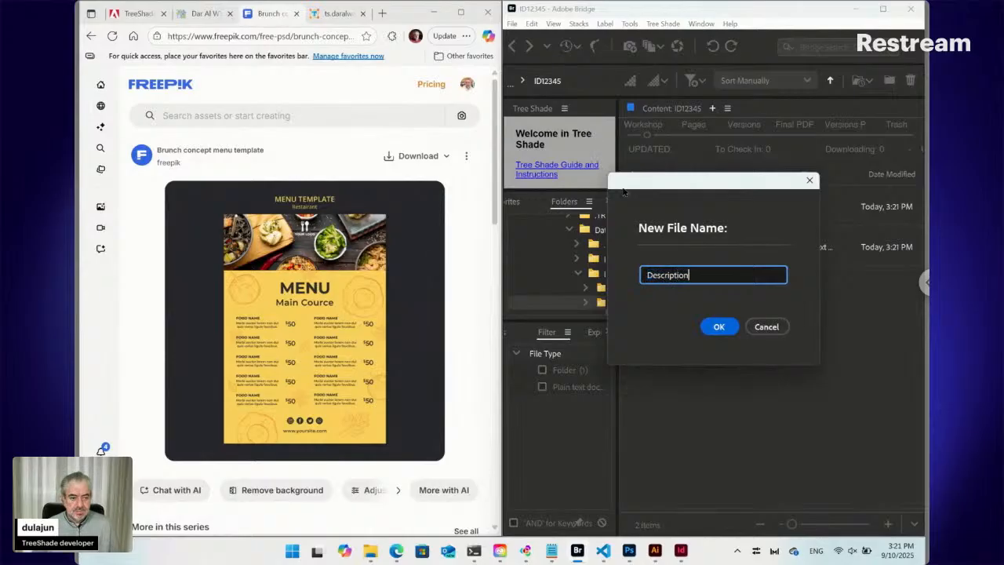
click(718, 323)
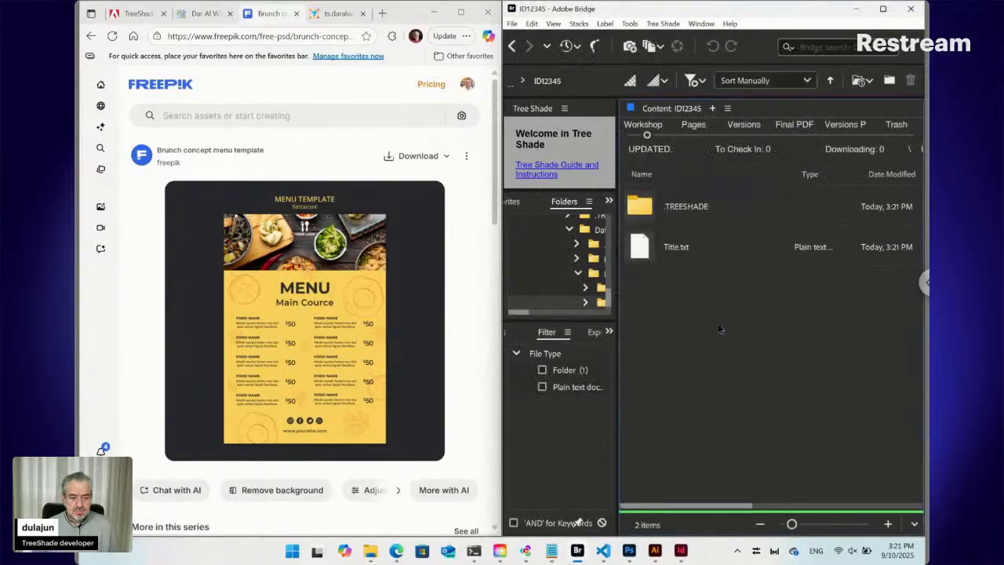
Create a TreeShade plain text file named Price in the ID12345 folder
click(665, 24)
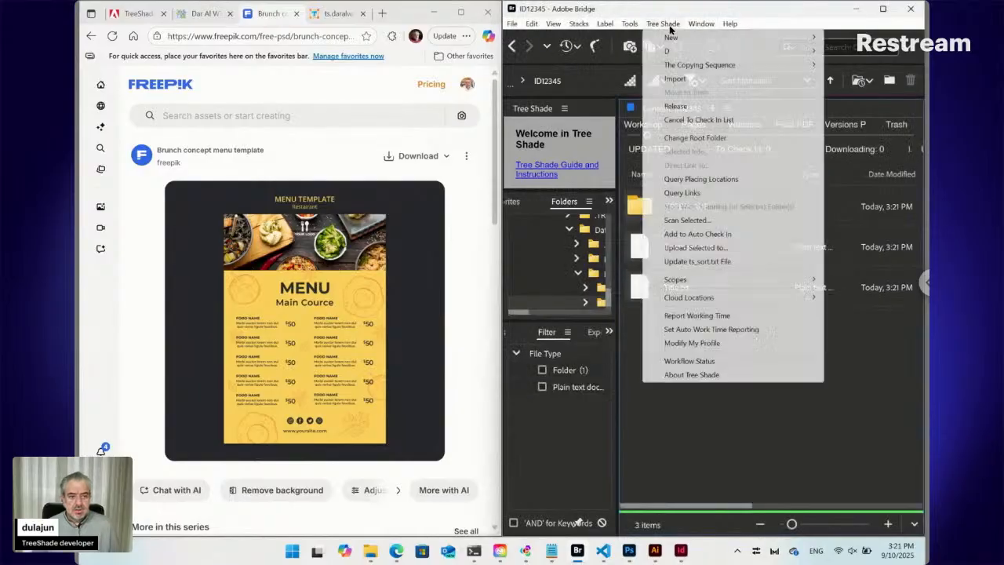
mouse_move(653, 39)
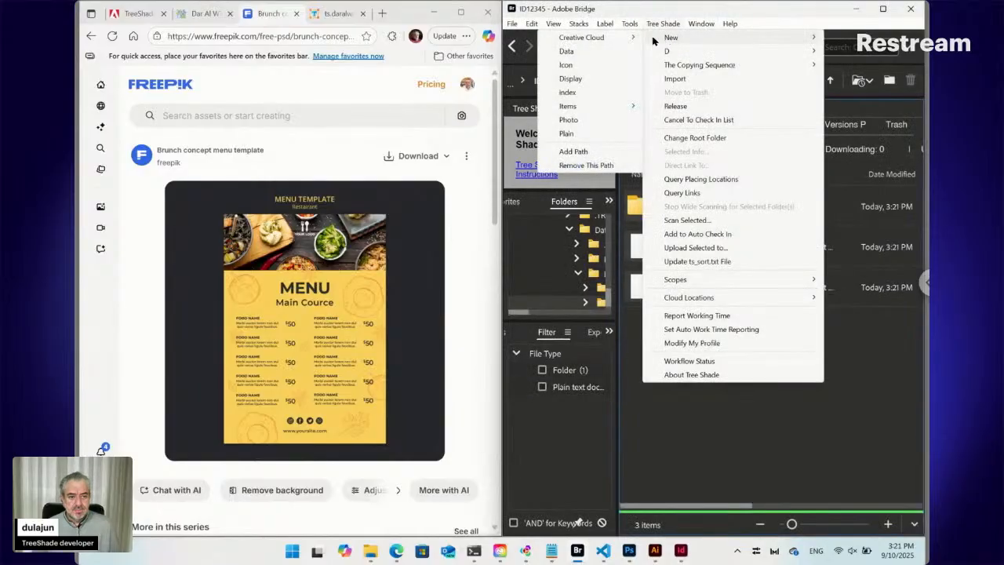
click(574, 135)
text(Price)
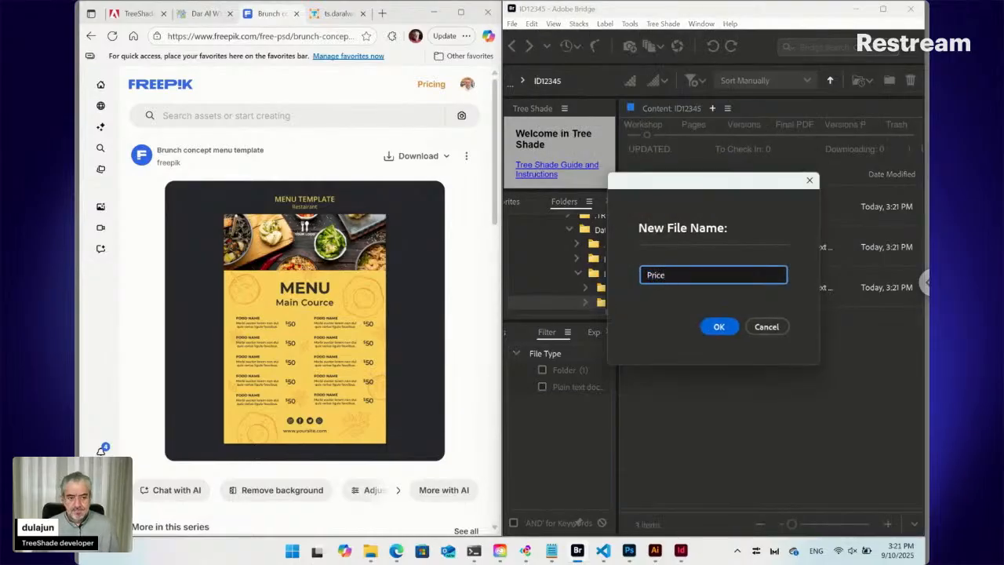
click(719, 326)
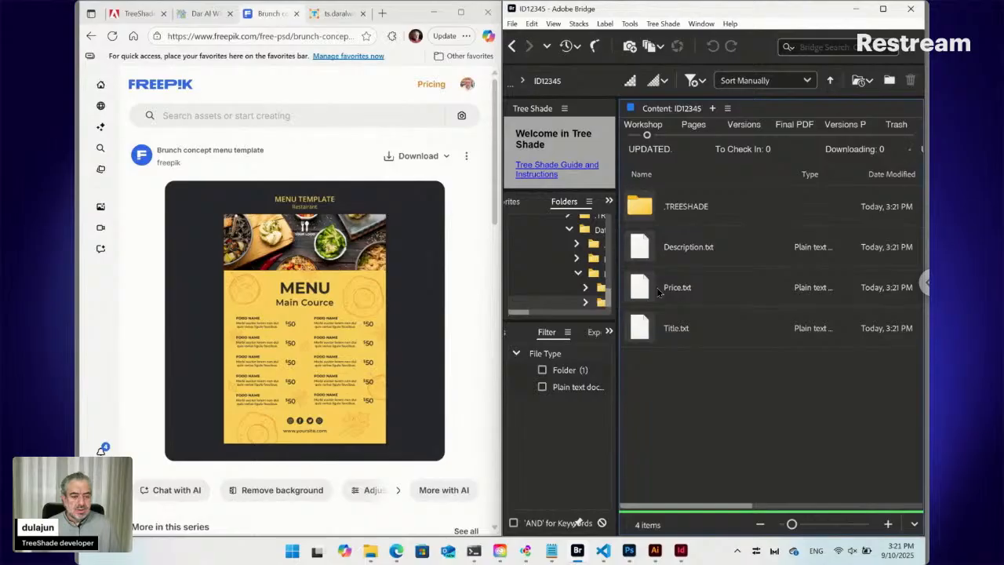
Move Title.txt ahead of Description.txt in the ID12345 folder and update the TreeShade ts_sort.txt file with this order
drag(644, 333, 645, 235)
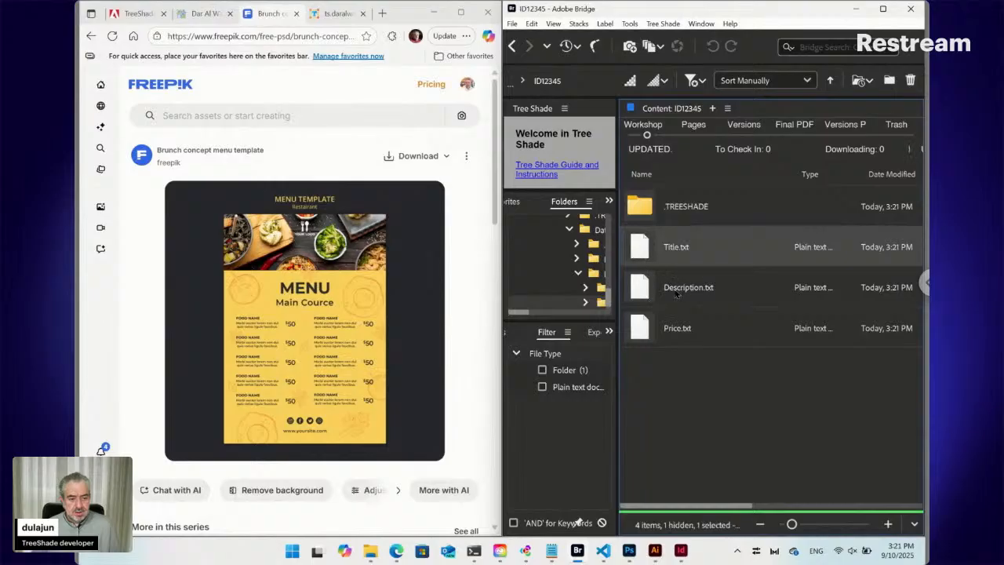
click(665, 24)
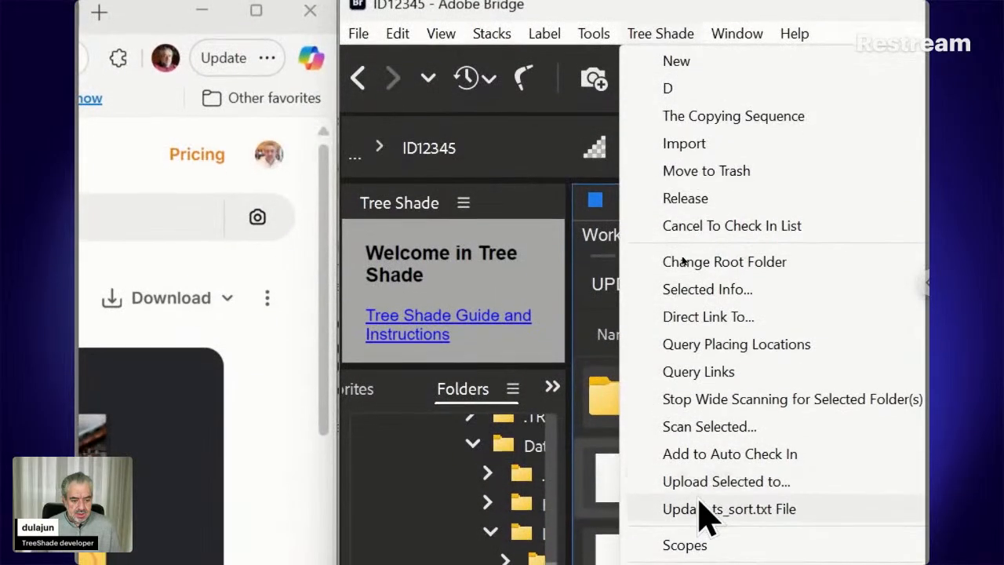
click(744, 496)
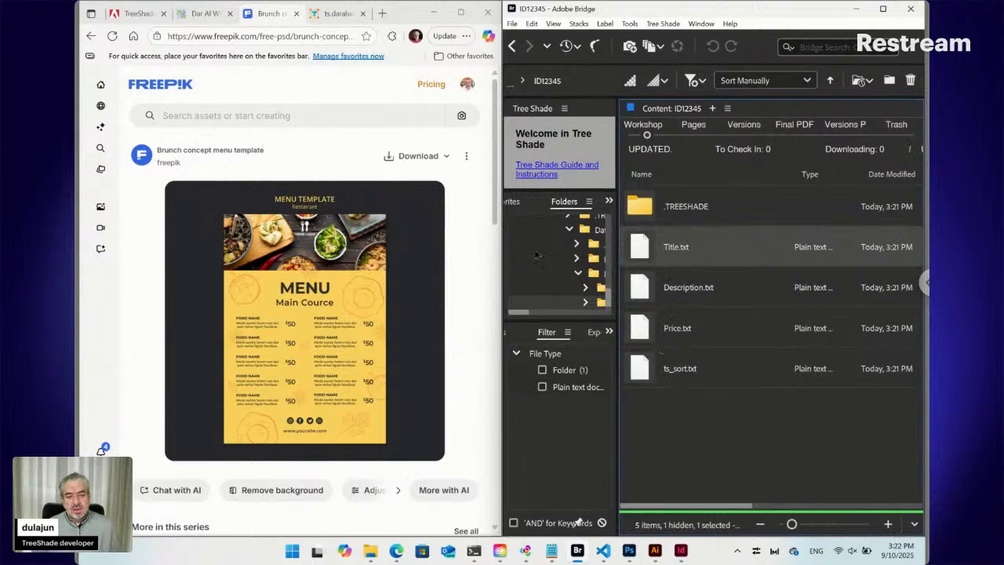
Switch to the browser's ts.daralwatan.com.sa/Menu page, reload it, and expand the Head group and the Label list item
click(337, 17)
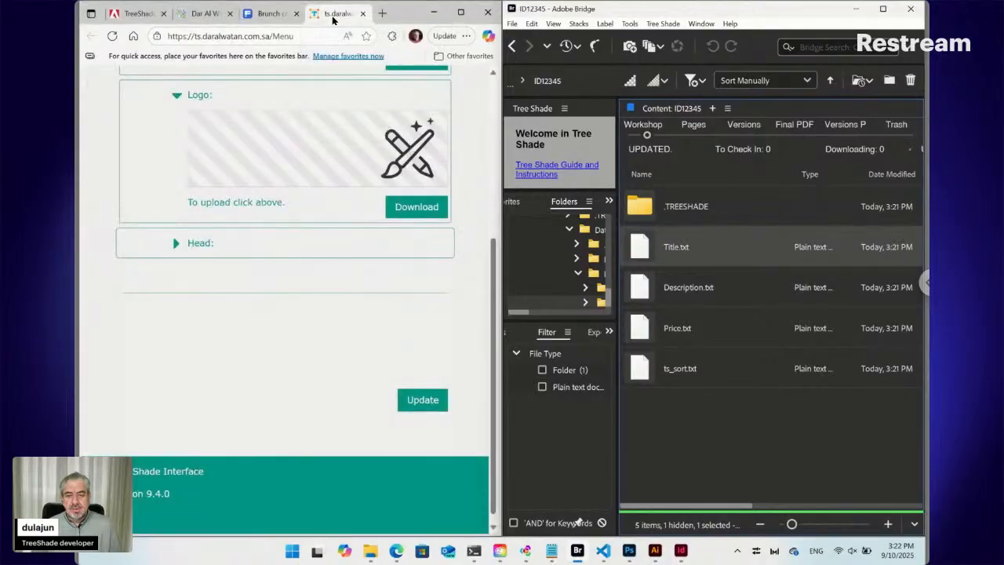
click(112, 36)
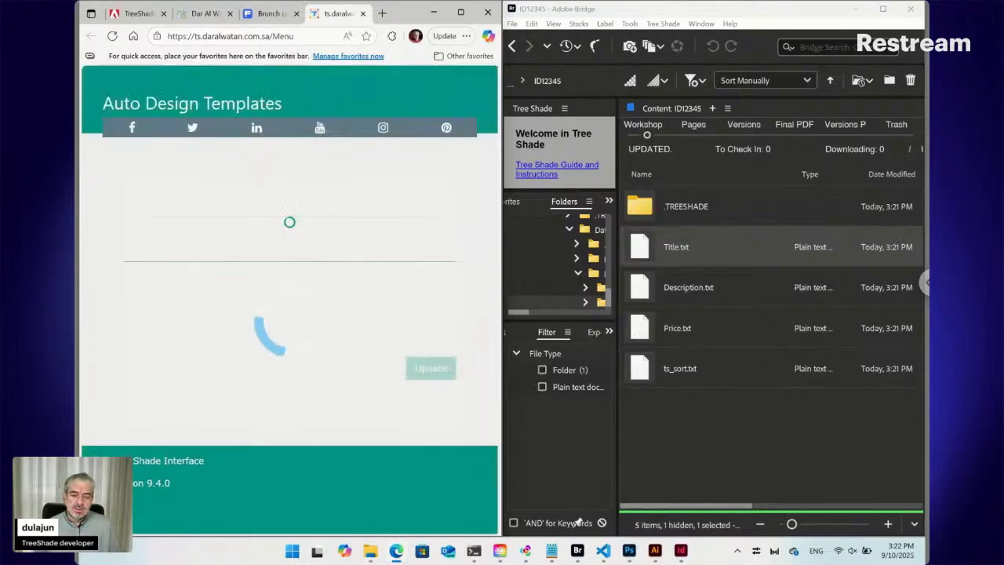
scroll(220, 125, down, 2)
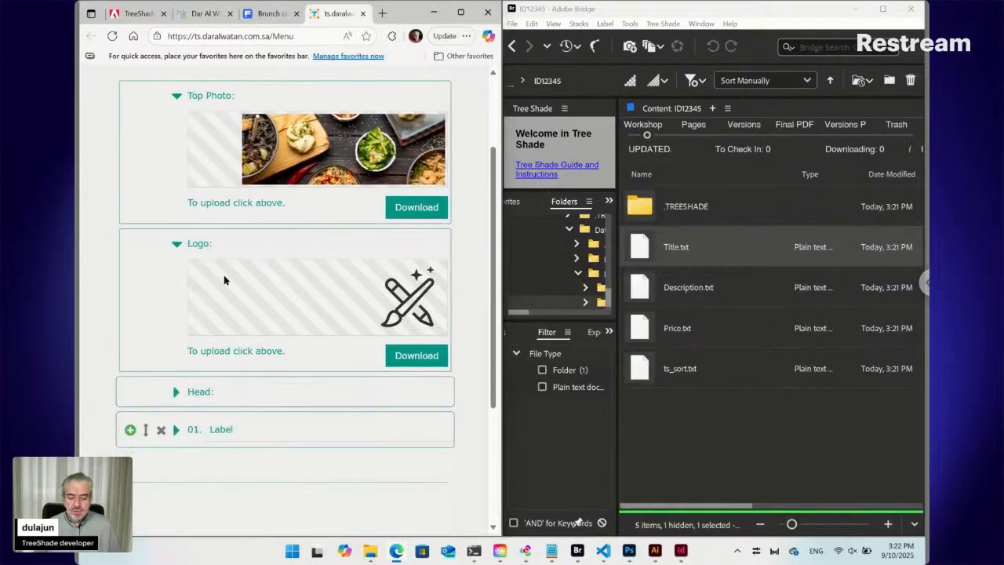
scroll(242, 285, down, 3)
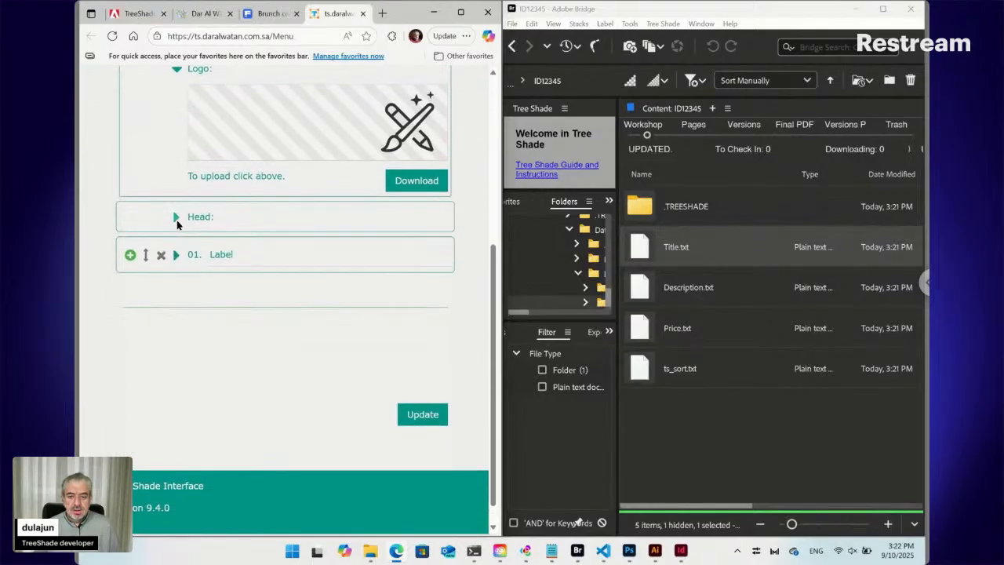
click(176, 218)
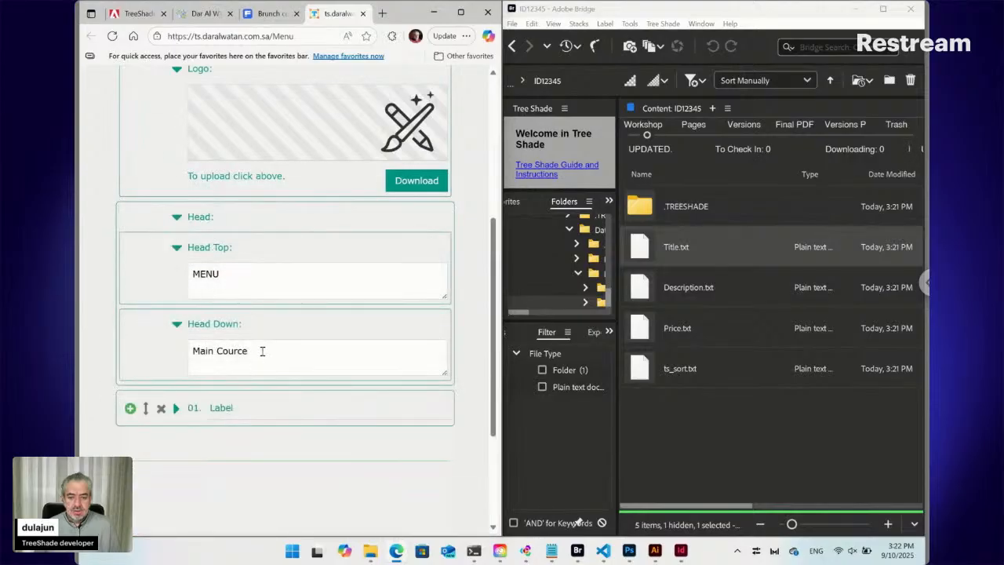
click(177, 409)
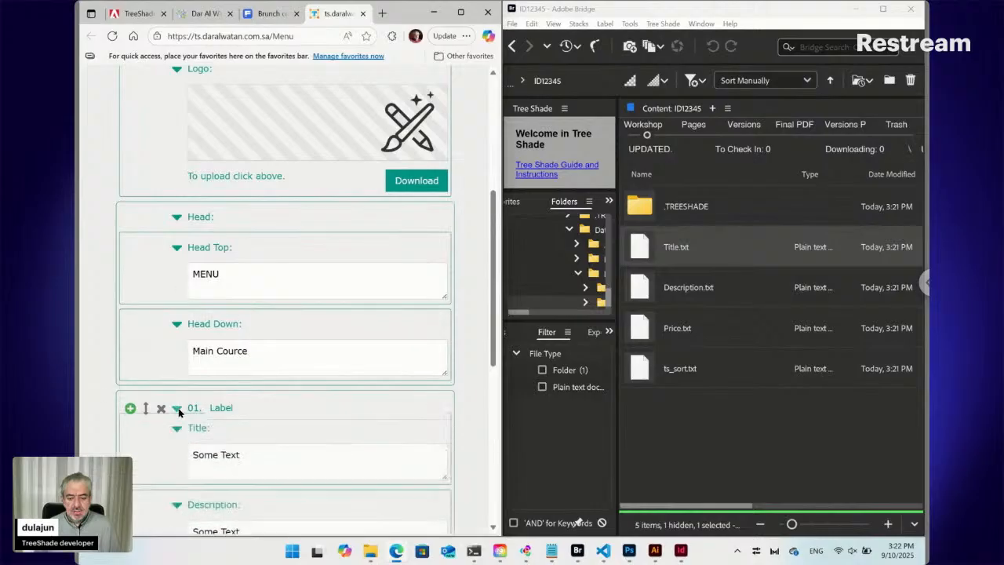
scroll(219, 406, down, 2)
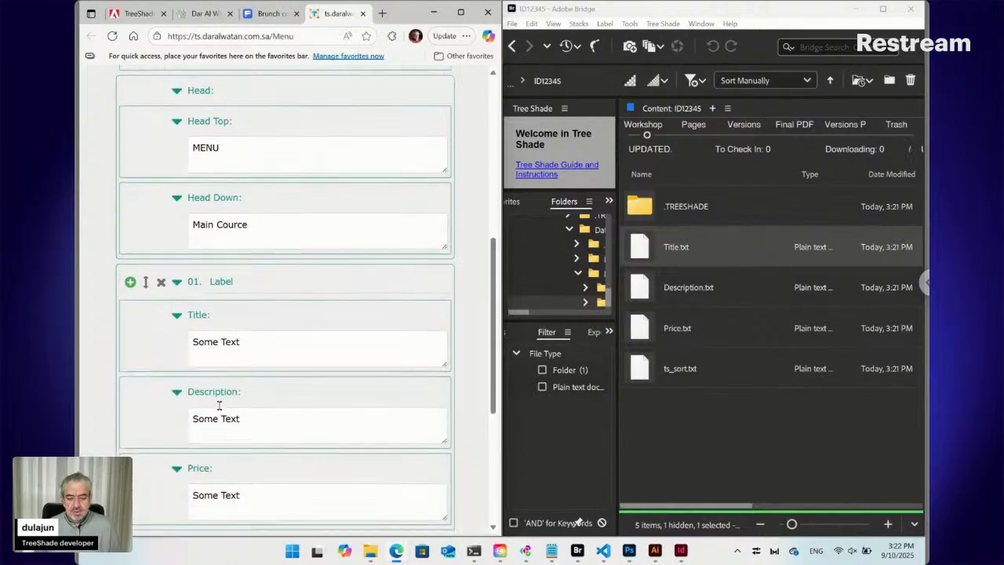
Rename the first list item's label to Item 1 and collapse the item
click(221, 222)
double_click(222, 222)
key(BackSpace)
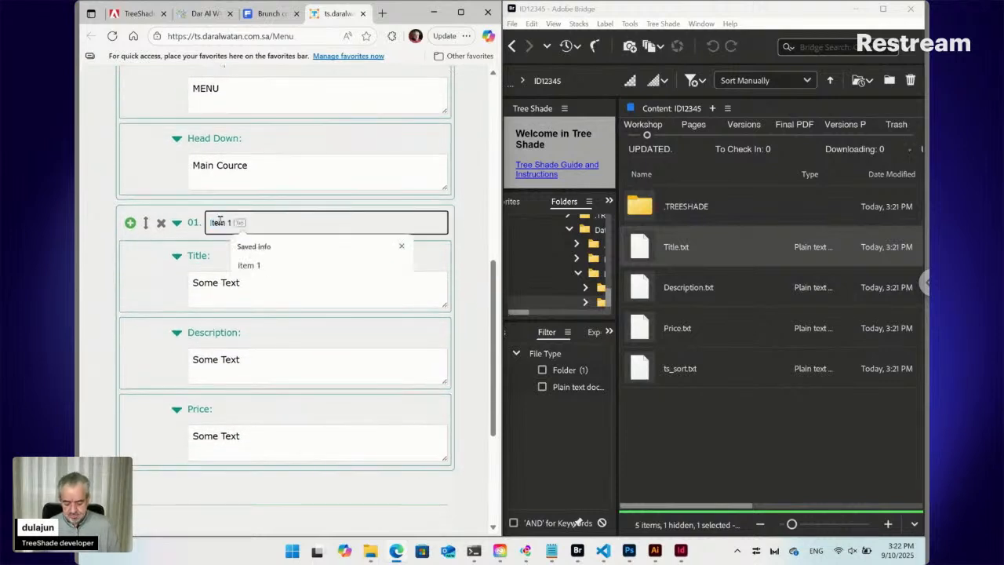
text(1)
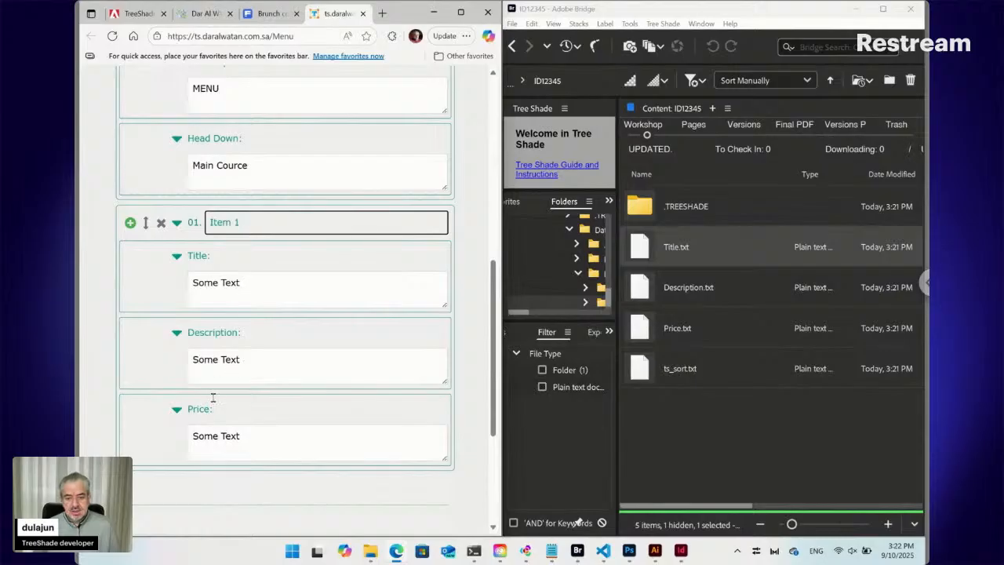
click(178, 223)
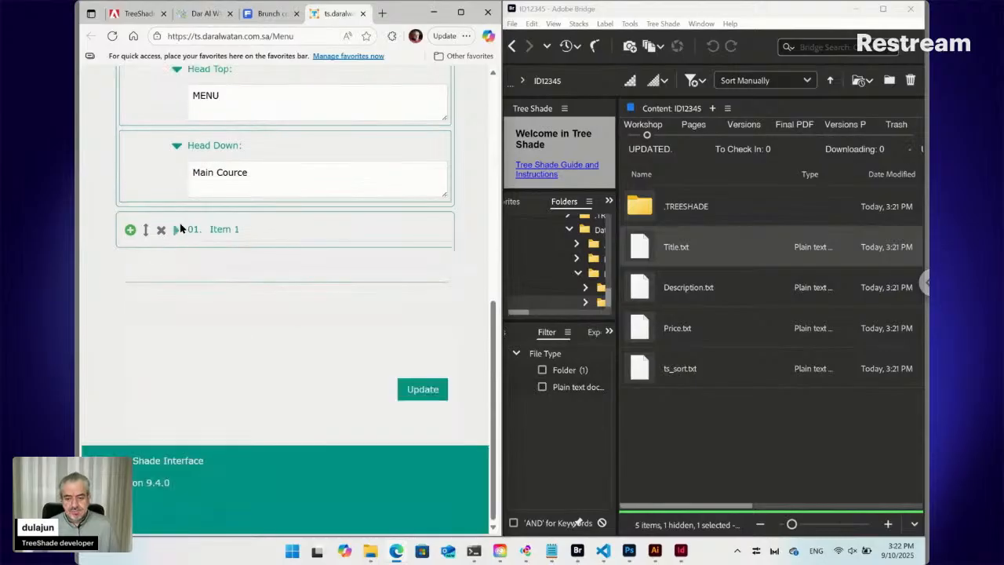
Add a second list item below Item 1 and label it Item 2
click(131, 231)
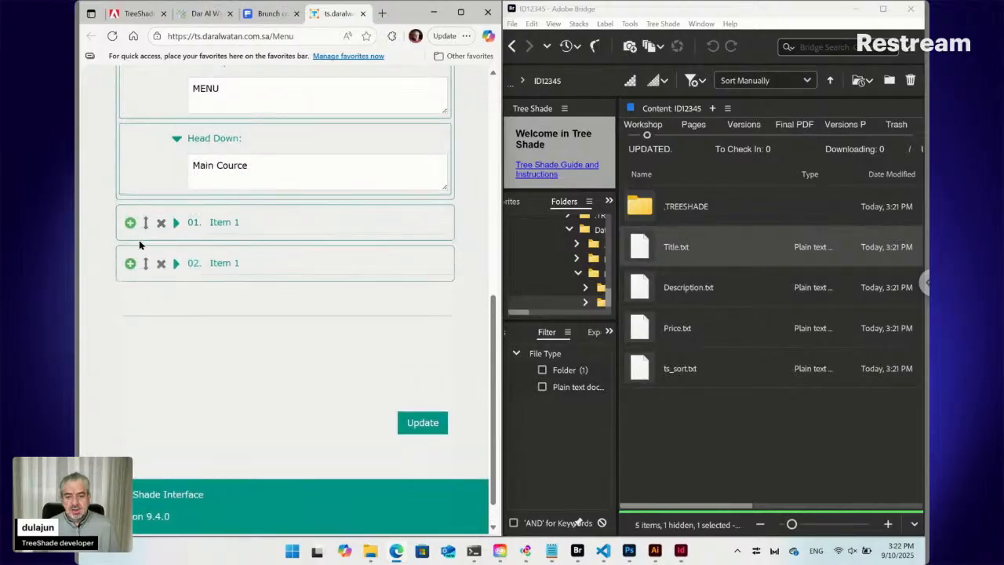
double_click(236, 263)
text(2)
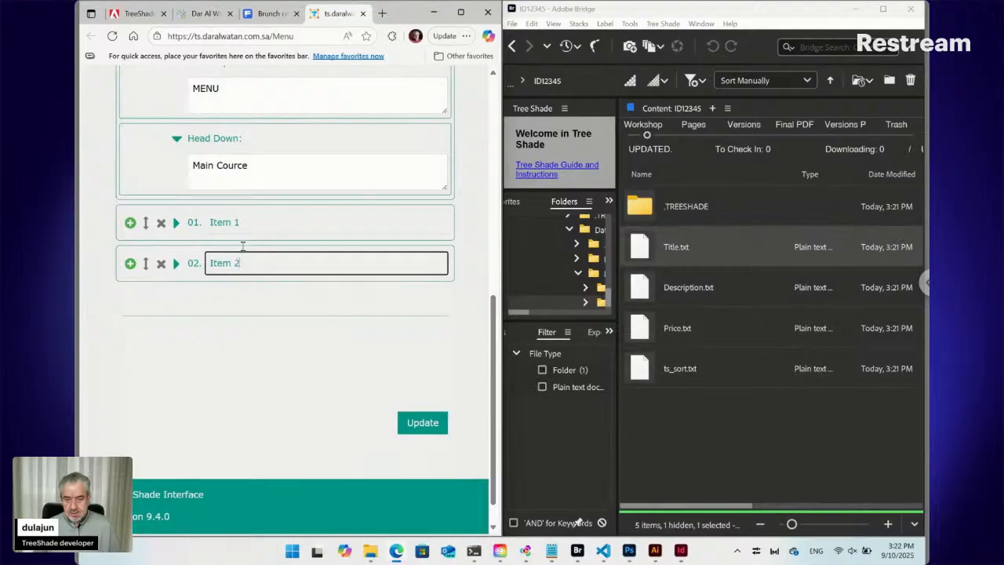
Relabel the first list item as Tea, expand it, and set its Title to Tea
triple_click(233, 223)
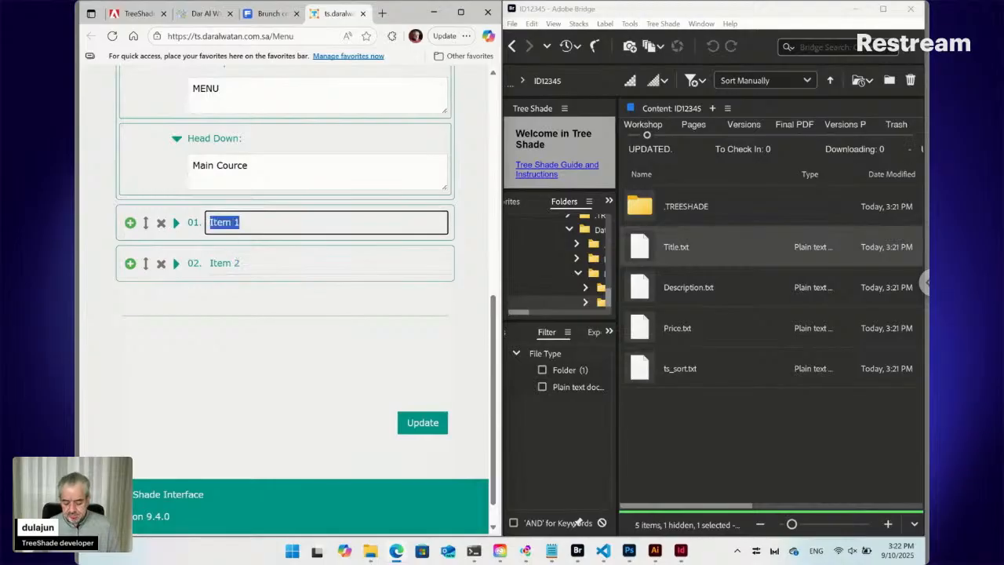
text(Tea)
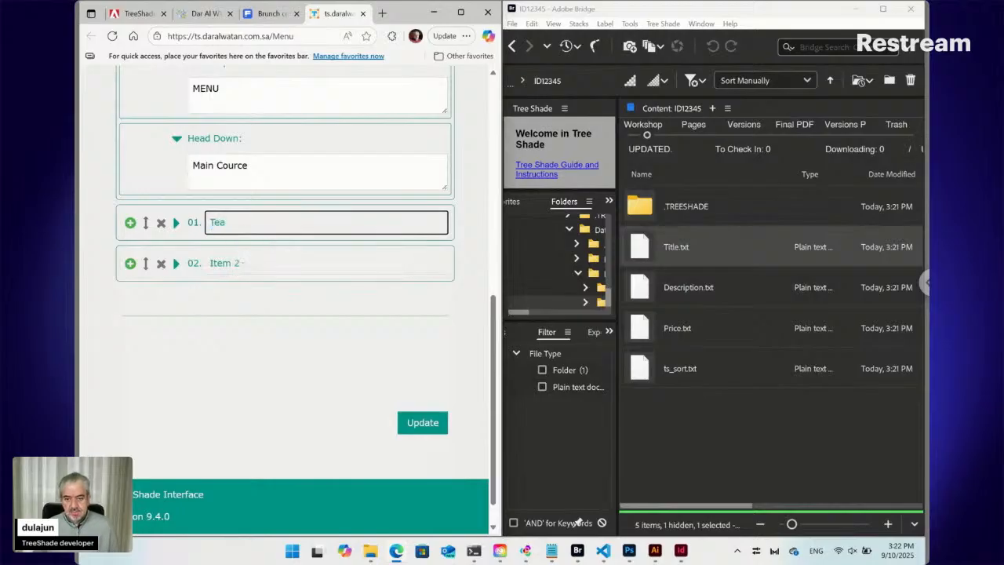
click(177, 223)
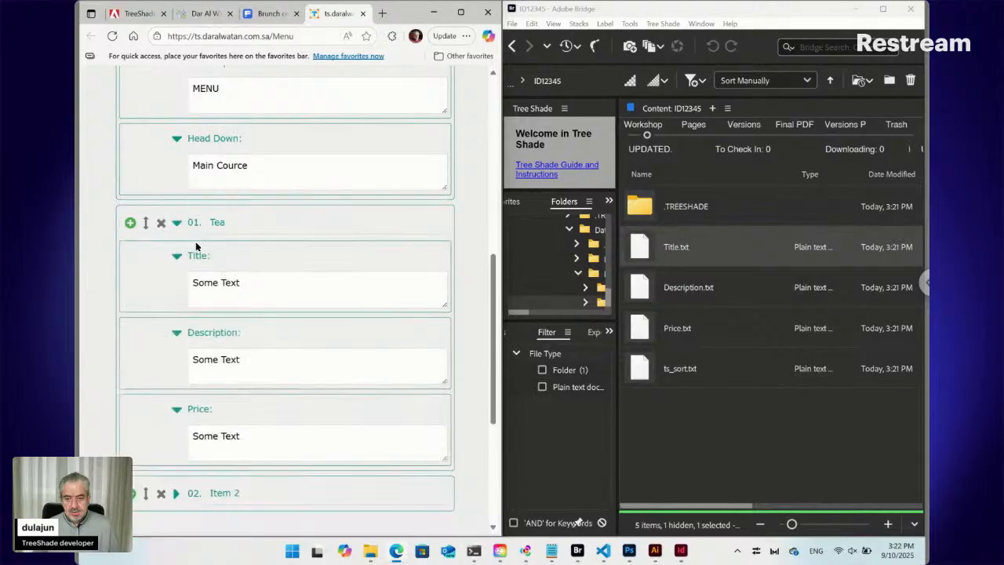
double_click(217, 222)
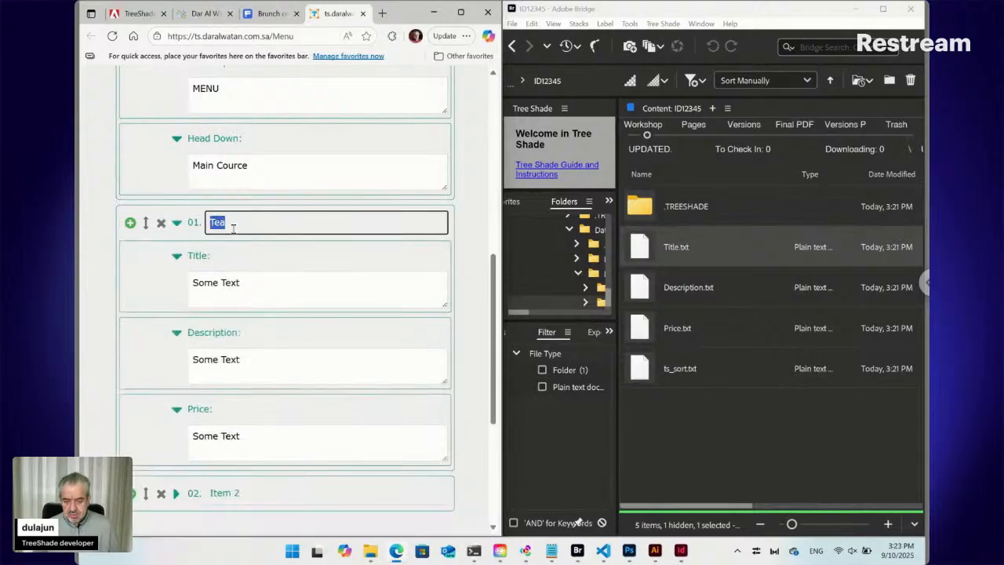
click(228, 287)
key(ctrl+a)
text(Tea)
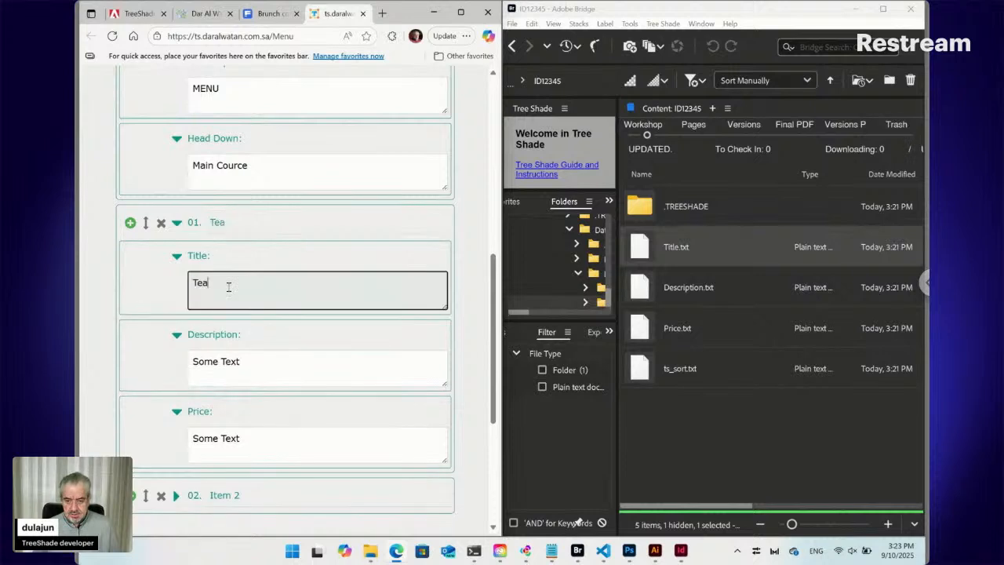
Set the Tea item's Description to "Dark tea with lemon" and its Price to 20
click(225, 362)
key(ctrl+a)
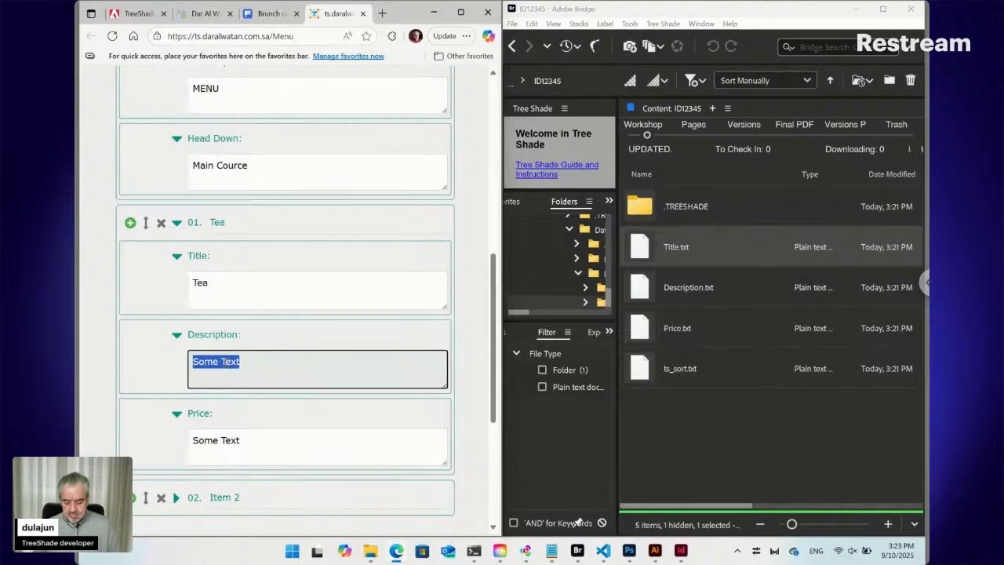
text(Dark tea w)
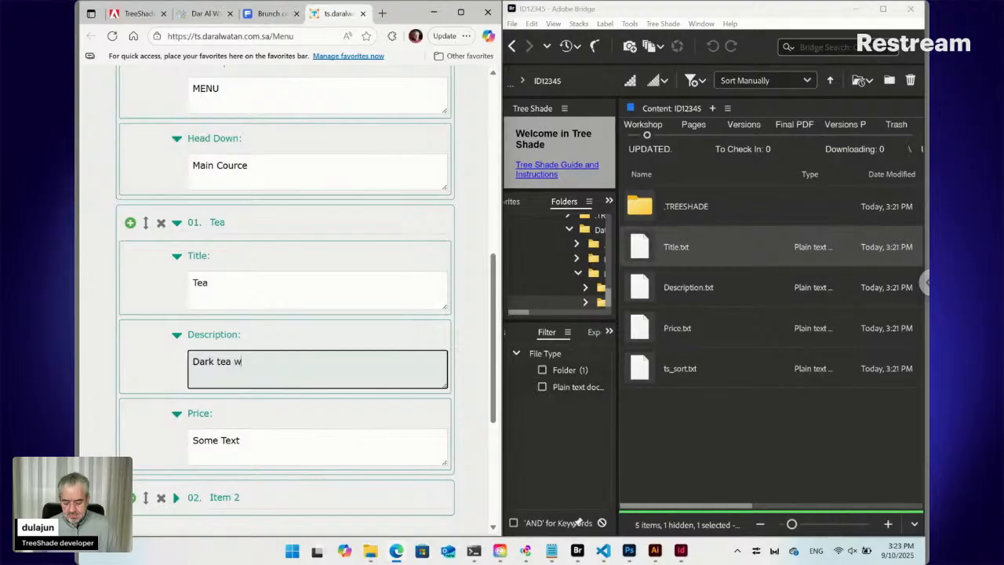
text(ith lemon)
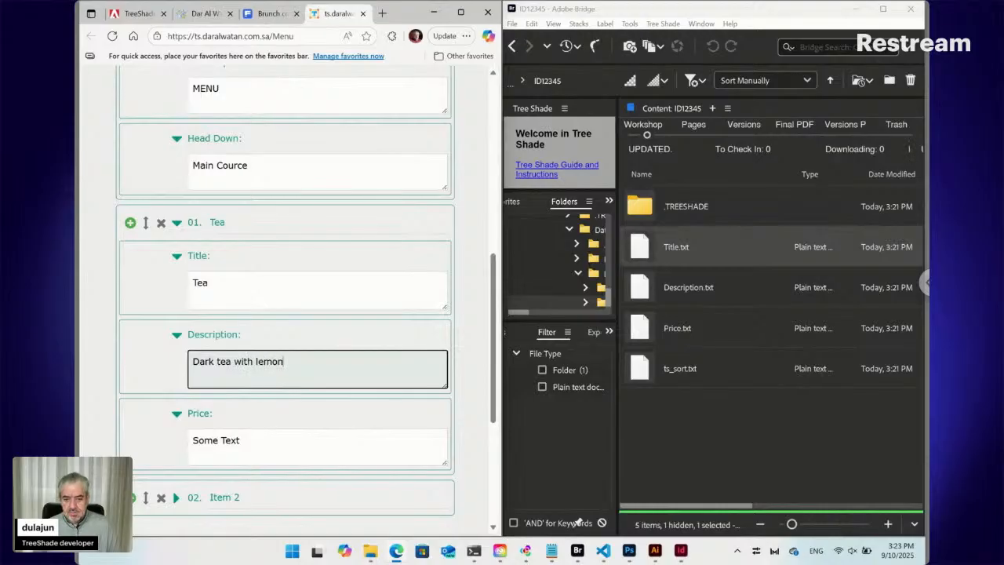
click(244, 441)
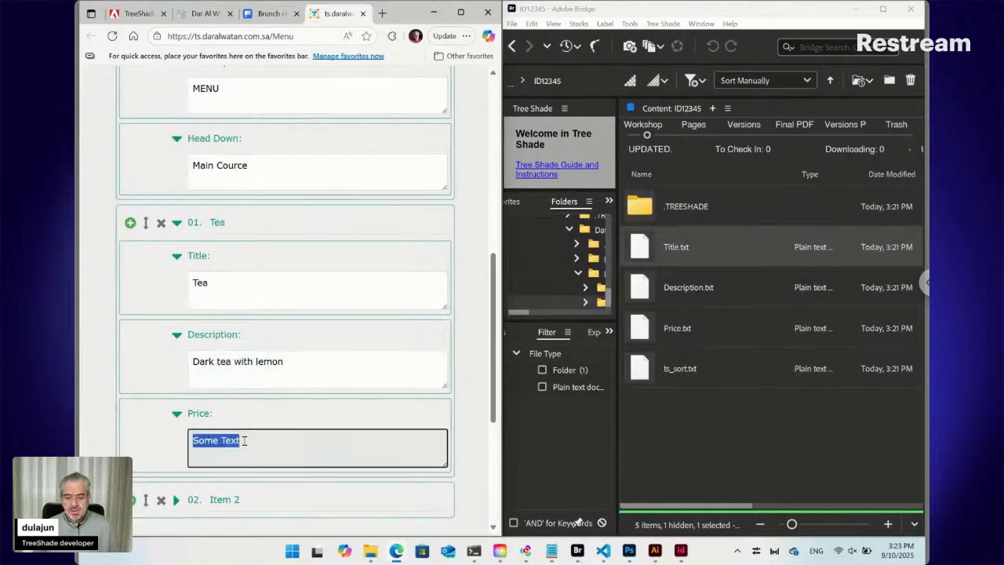
text(20)
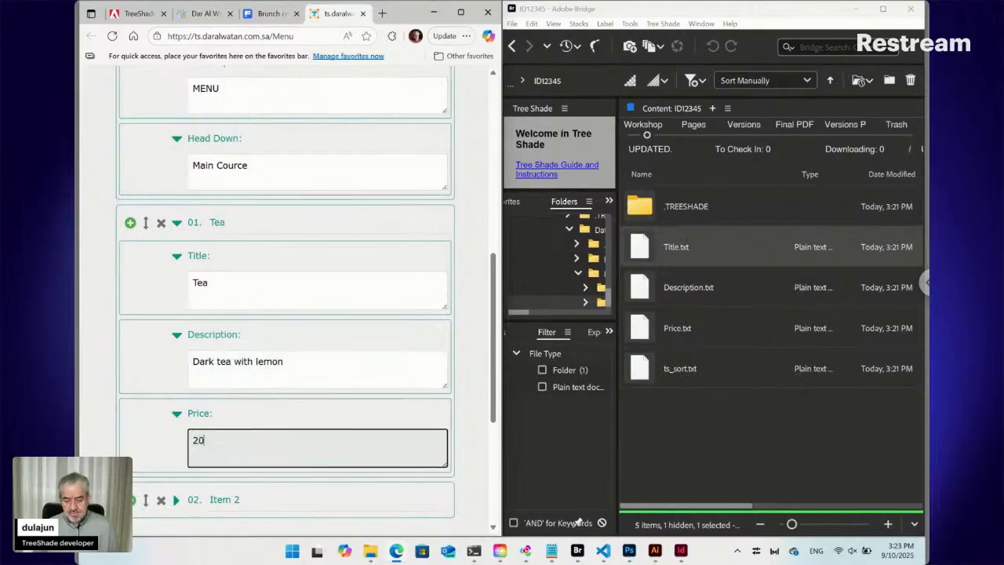
click(90, 426)
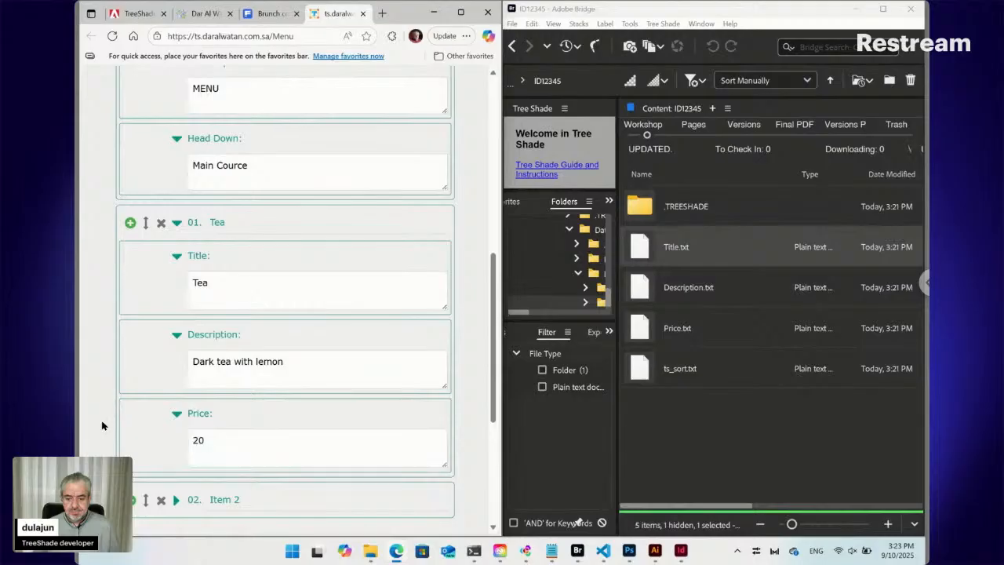
Delete the Item 2 entry from the list
click(160, 500)
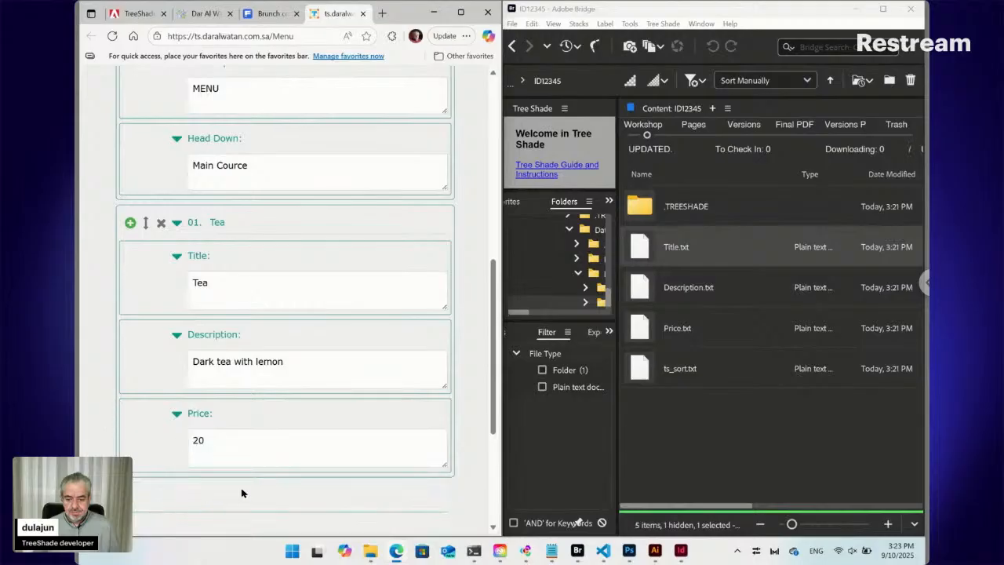
Submit the menu form with the Tea item's values and go back to the List folder in Bridge
scroll(291, 492, down, 2)
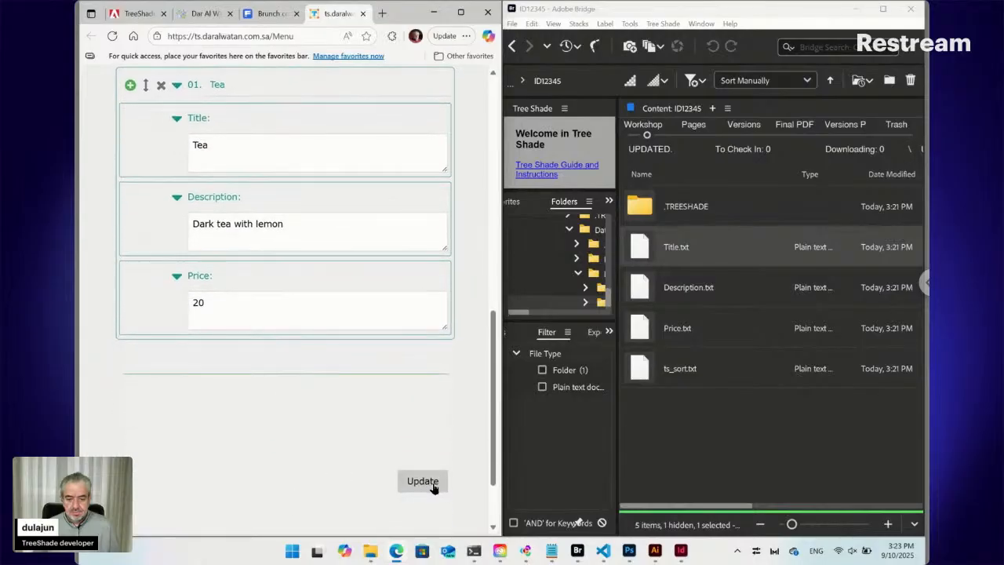
click(424, 481)
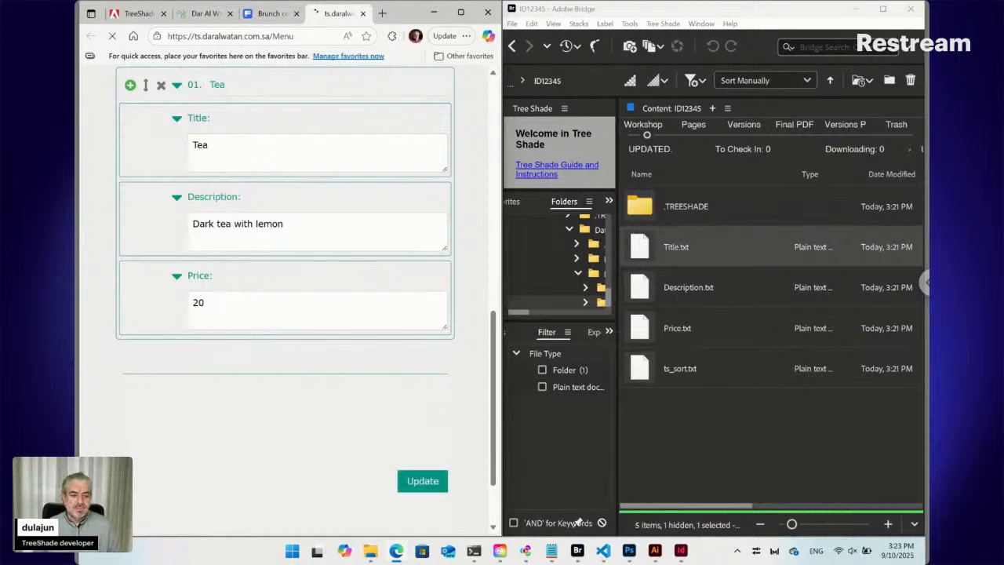
click(511, 46)
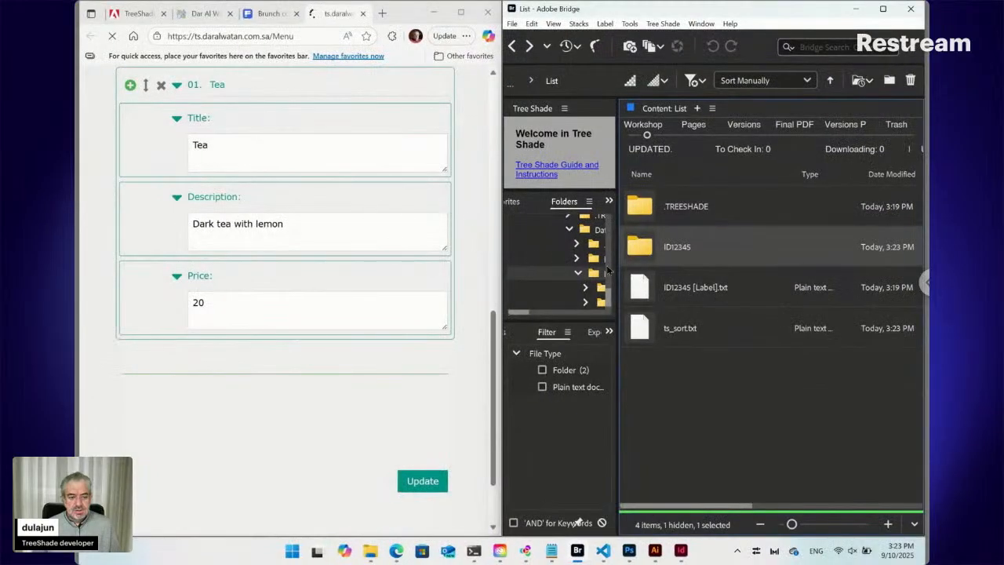
Switch to the PowerShell window and run node main.js again in D:\TRSD to restart the server
click(474, 551)
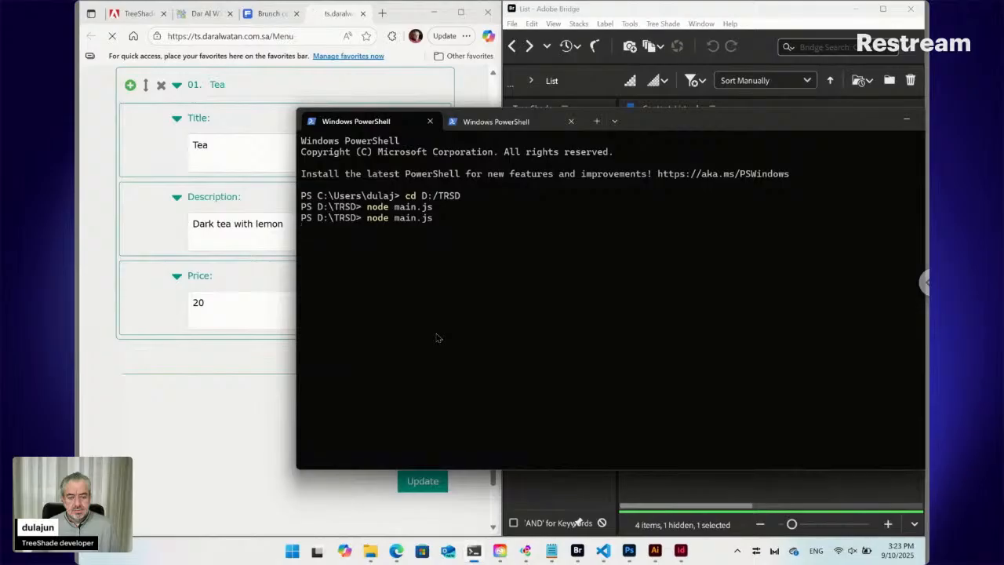
click(262, 462)
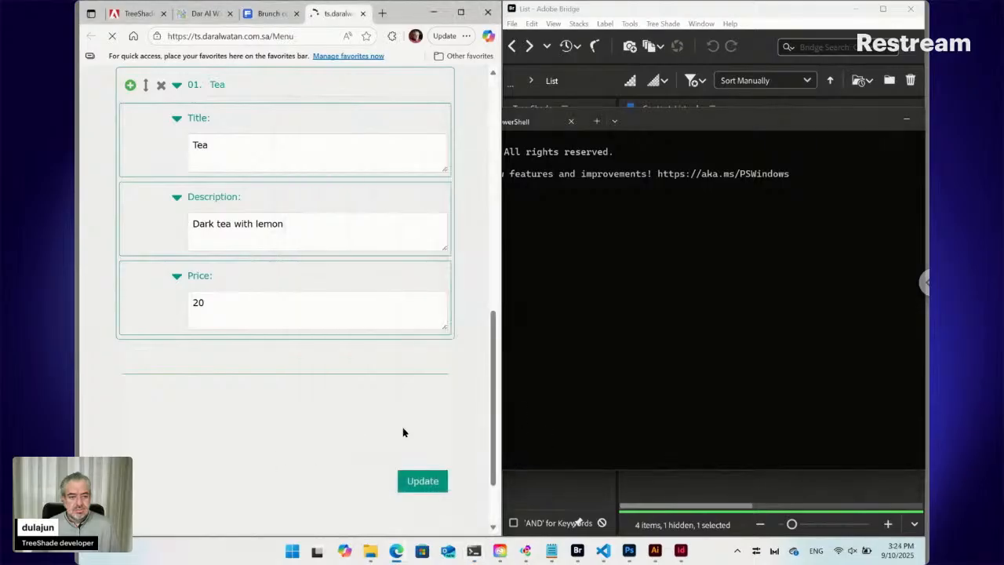
click(677, 487)
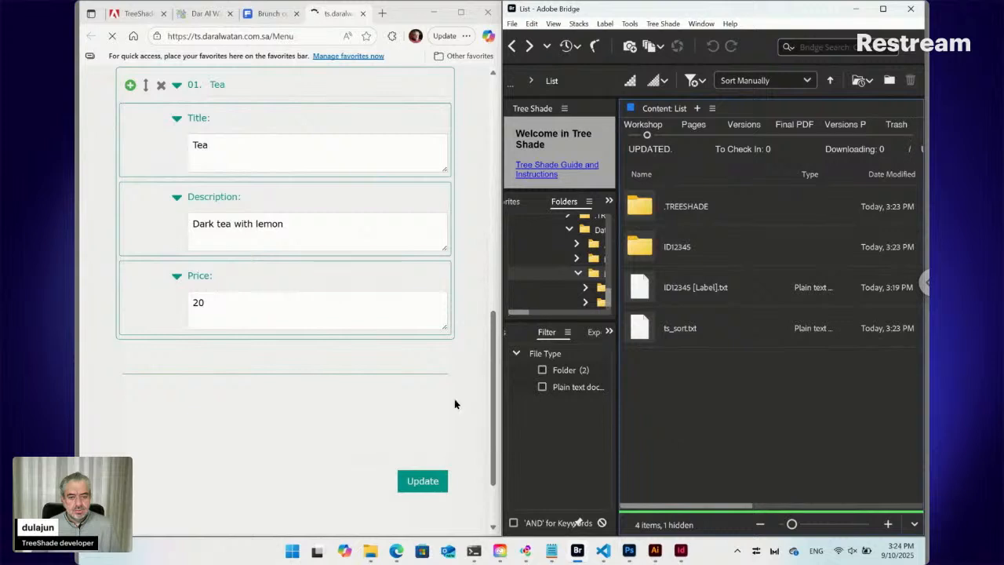
click(475, 554)
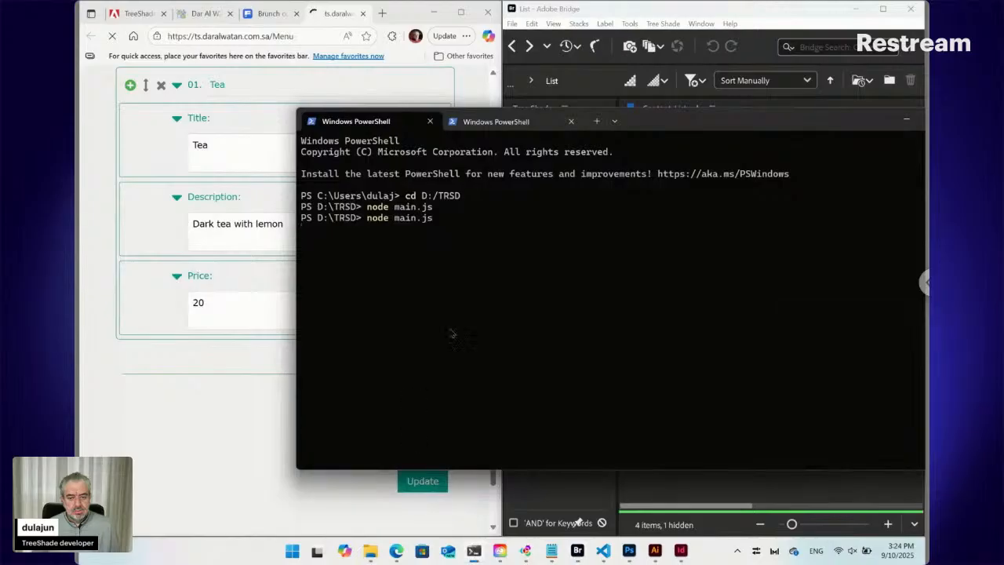
key(Up)
key(Return)
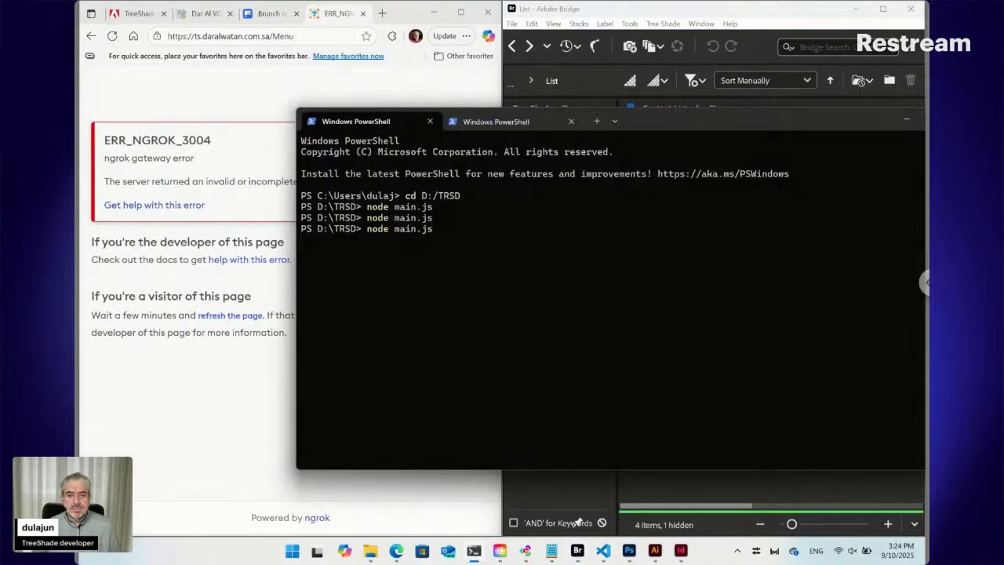
Resubmit the form in the browser and load the Menu page again from its address
click(233, 94)
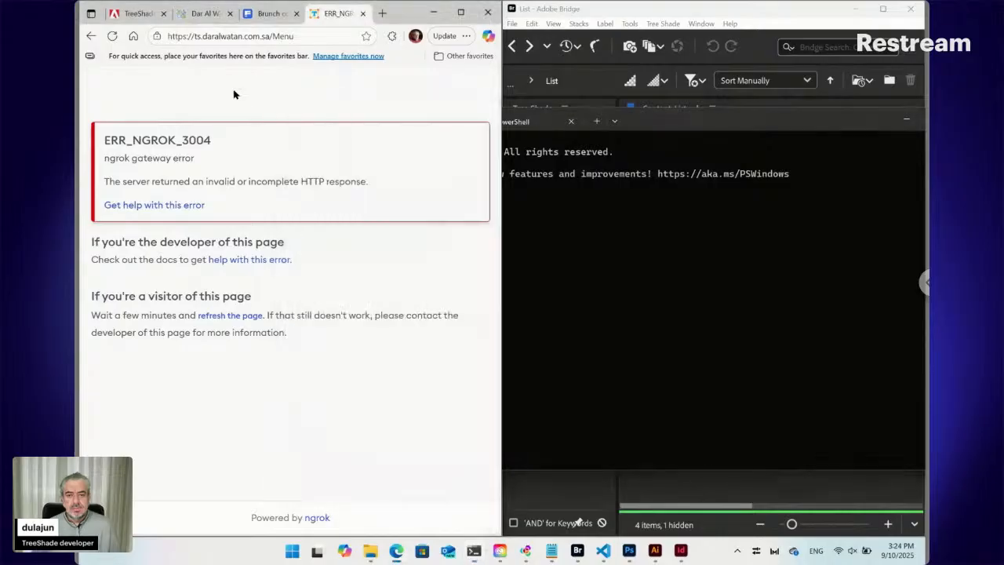
click(112, 37)
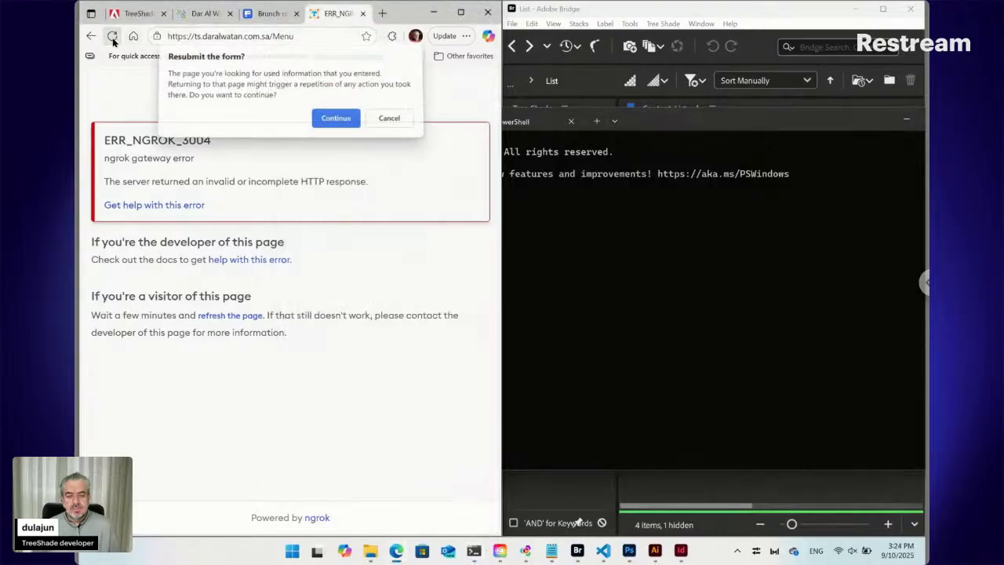
click(334, 123)
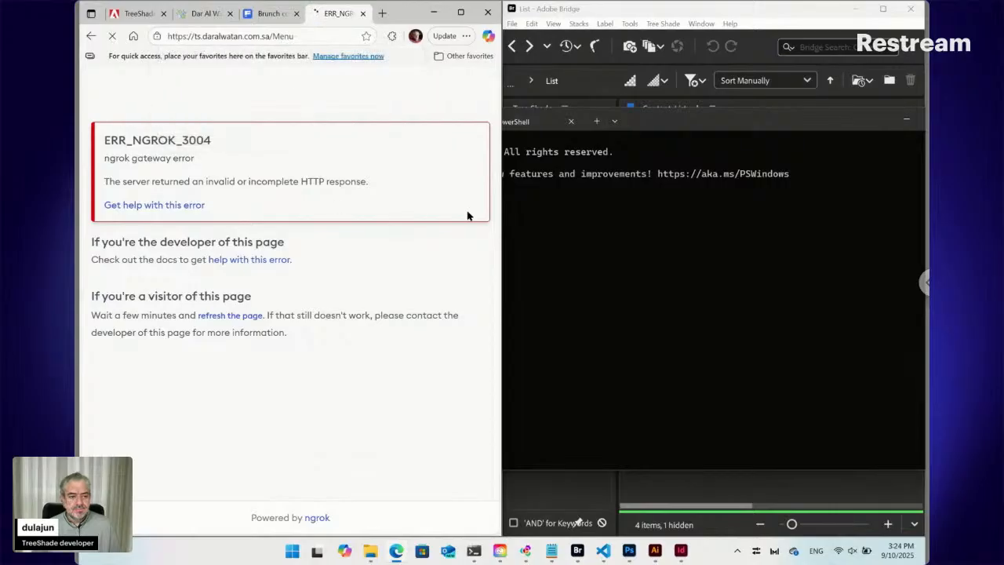
click(569, 219)
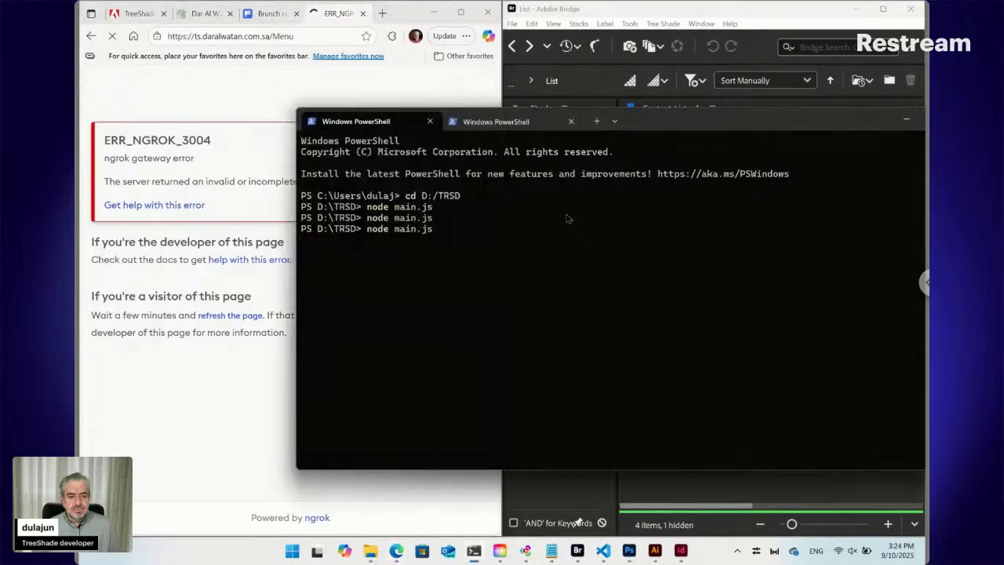
click(273, 197)
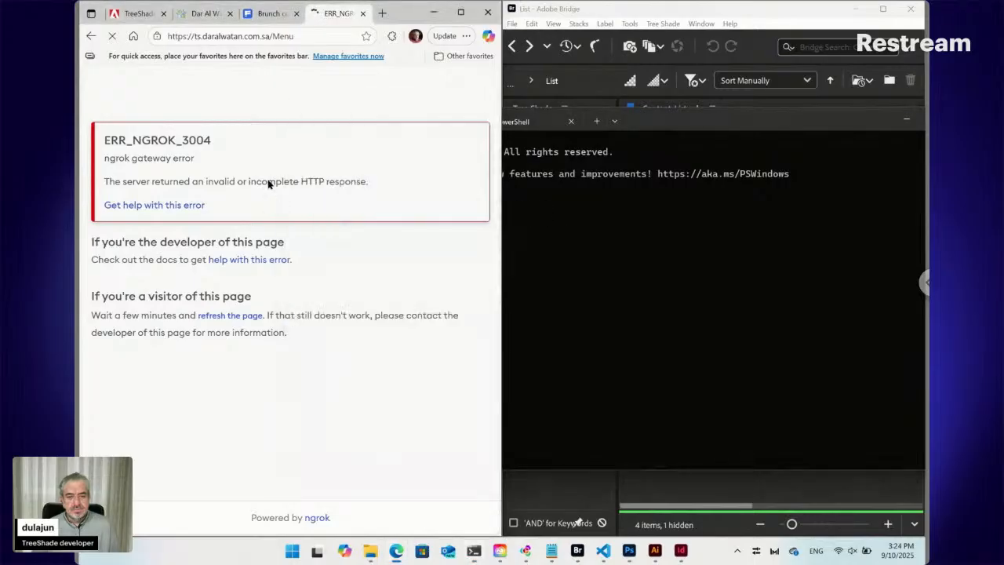
click(278, 36)
key(Return)
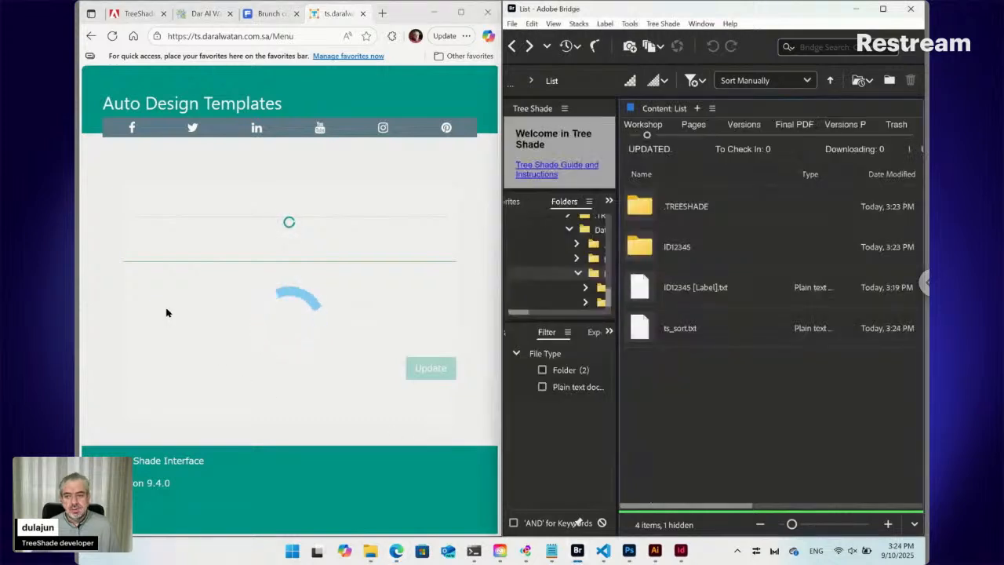
Expand the first list item on the web form and check its label, Title, Description and Price
scroll(166, 313, down, 3)
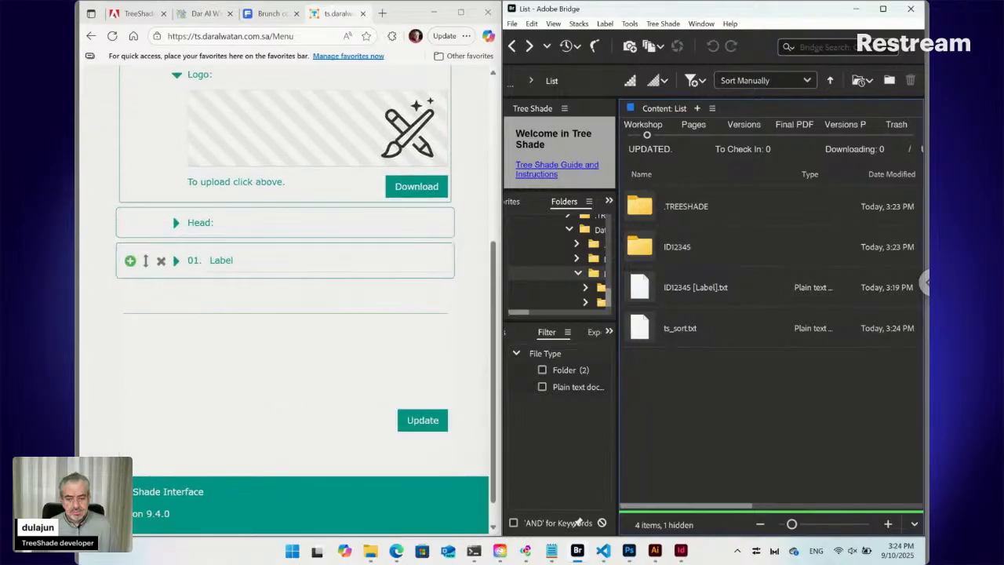
click(176, 264)
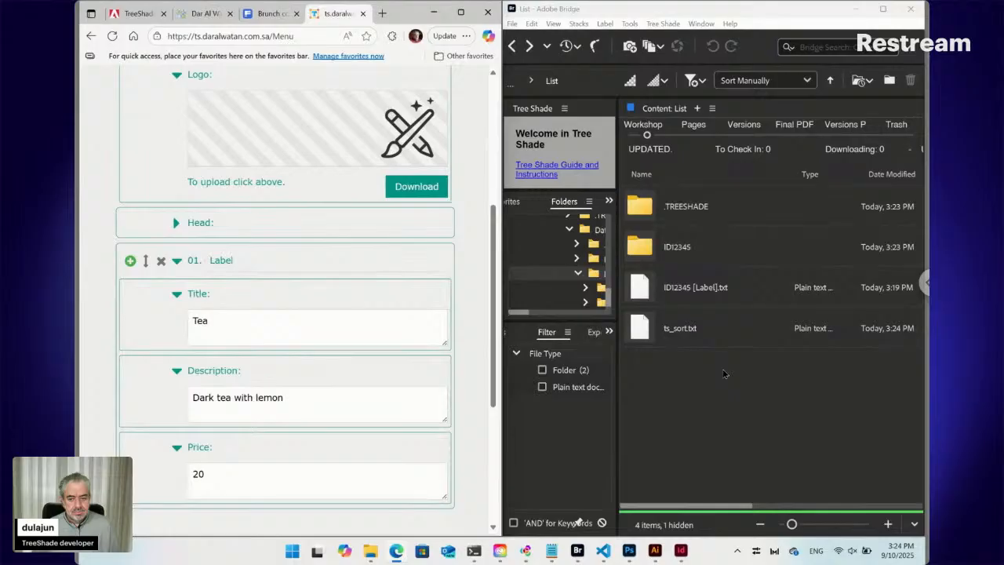
click(657, 347)
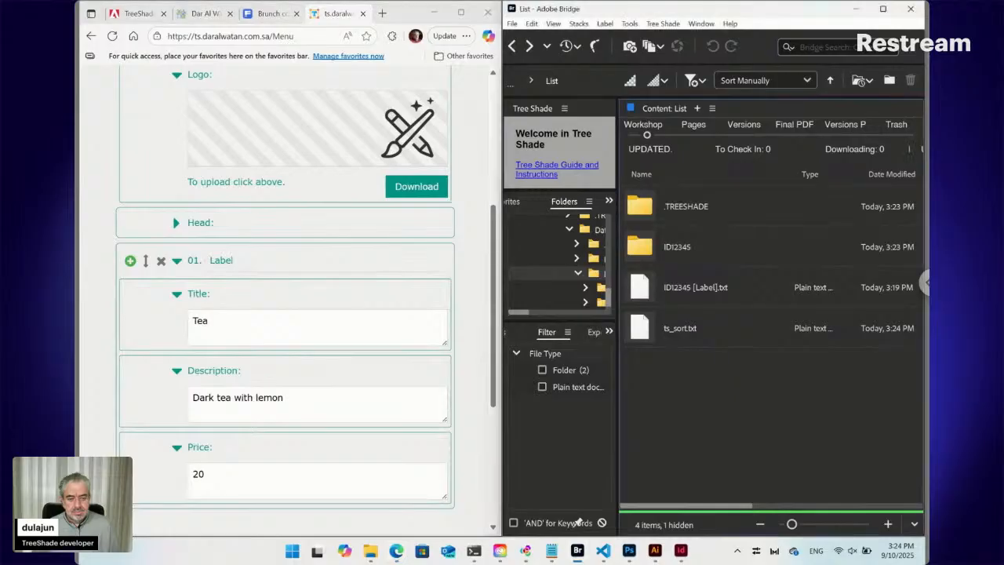
scroll(474, 265, down, 2)
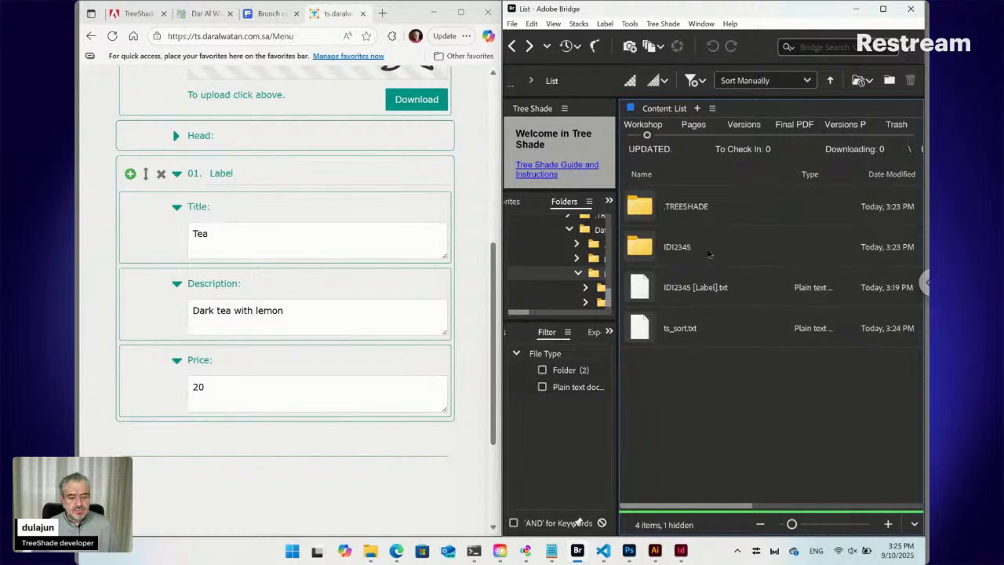
Open the ID12345 folder in Bridge and rename Title.txt as "Title ts_lbl.txt"
double_click(677, 246)
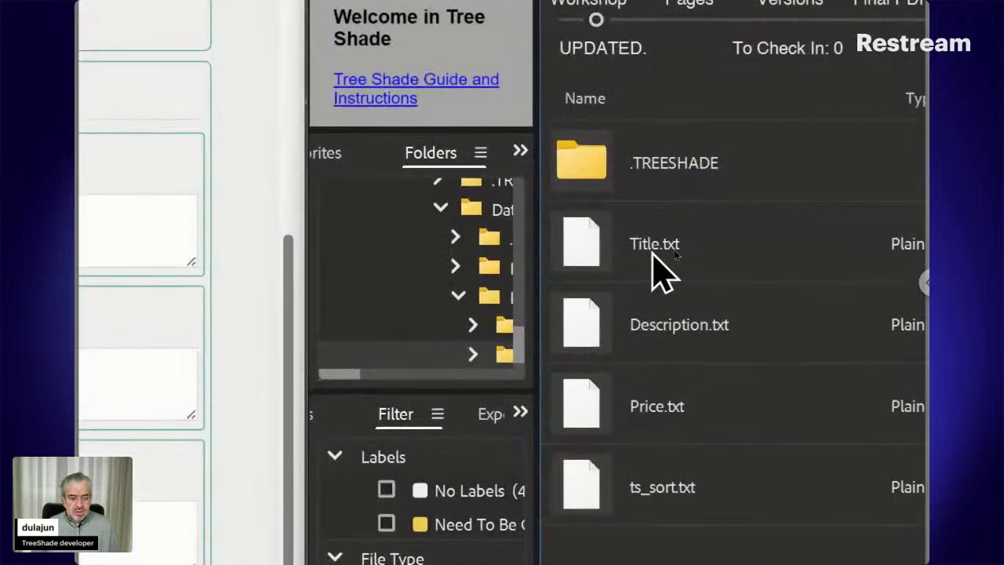
click(656, 254)
click(651, 243)
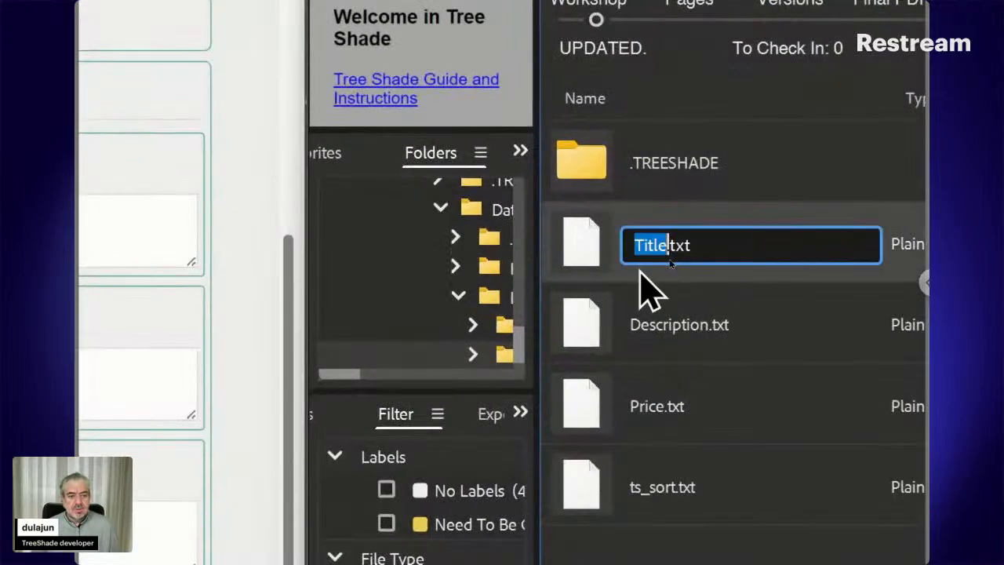
key(Right)
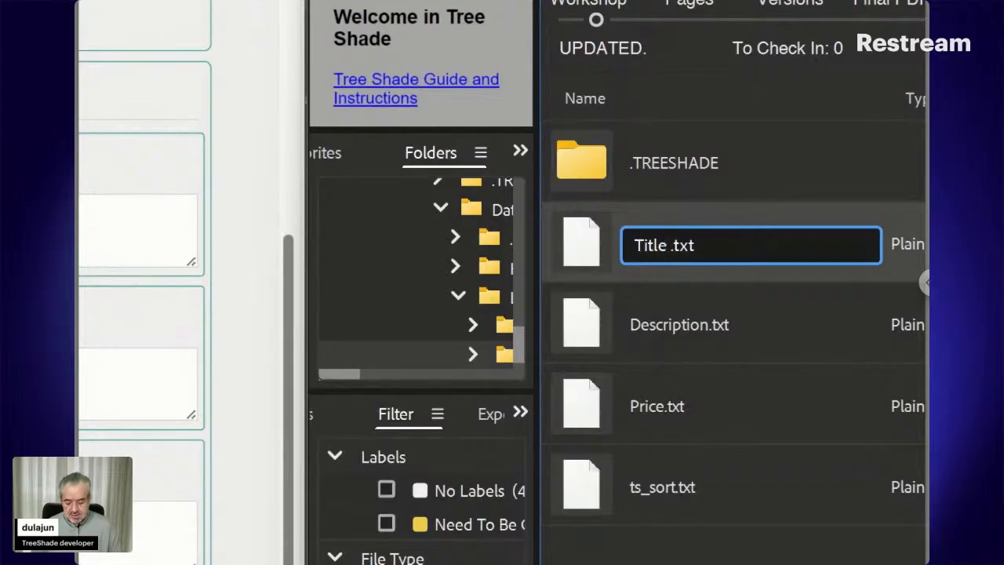
text(ts)
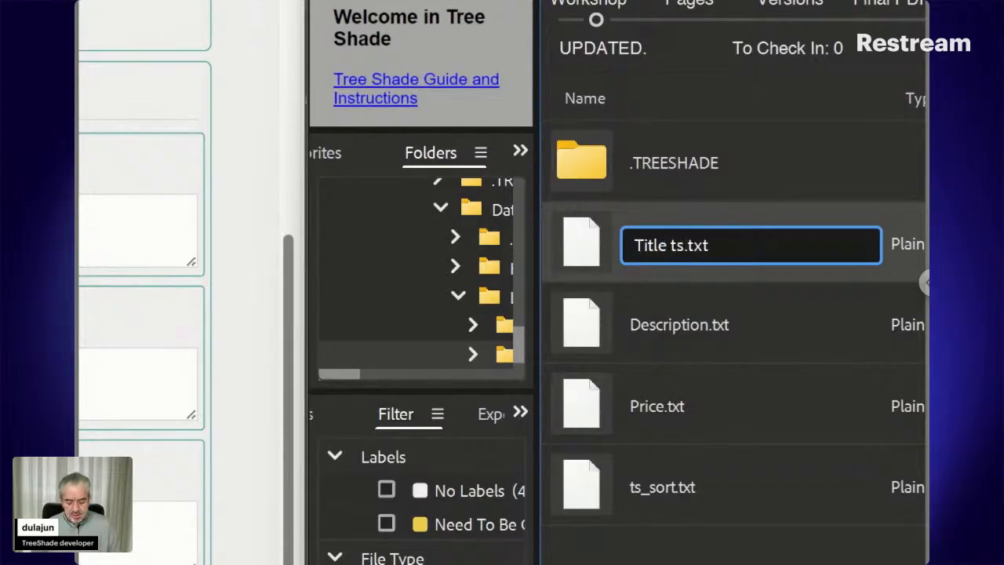
text(_lbl)
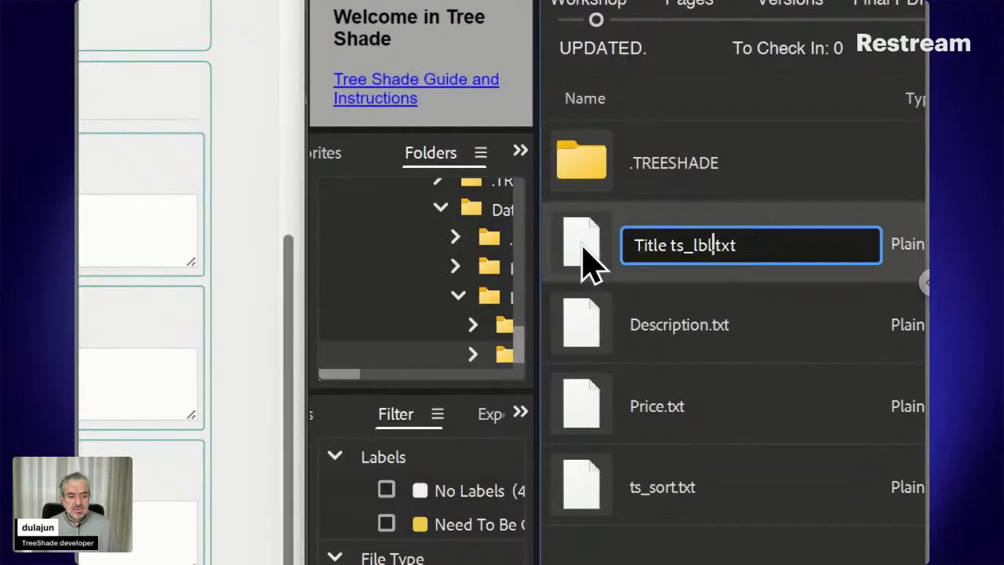
key(Return)
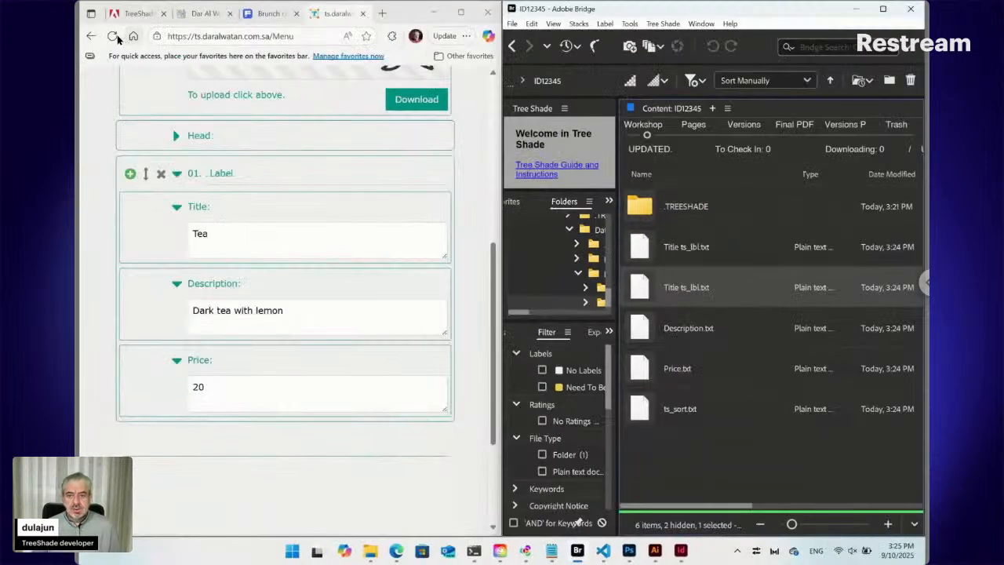
Reload the web form, refresh the ID12345 folder view in Bridge, and expand the form's first list item
click(112, 36)
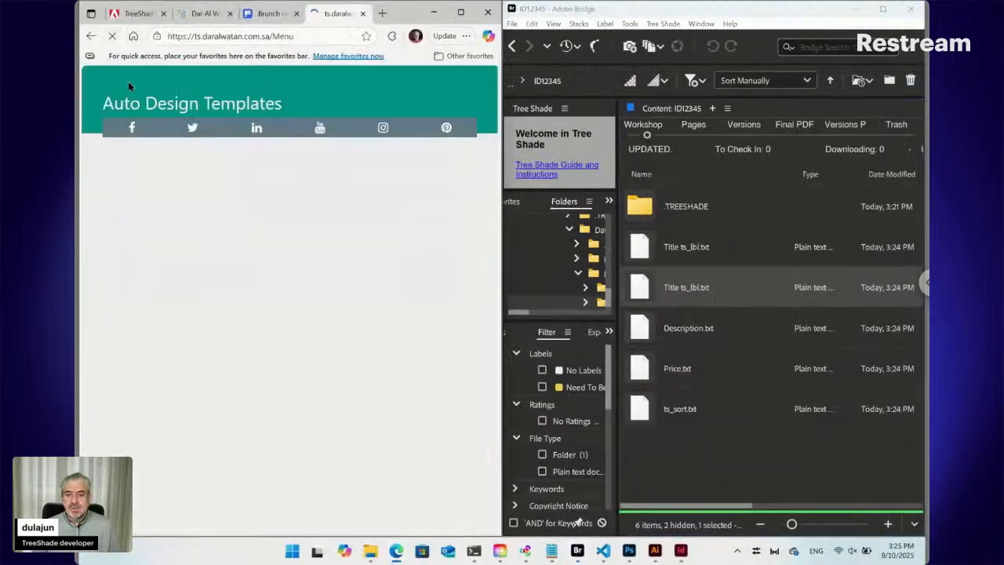
click(554, 24)
click(575, 269)
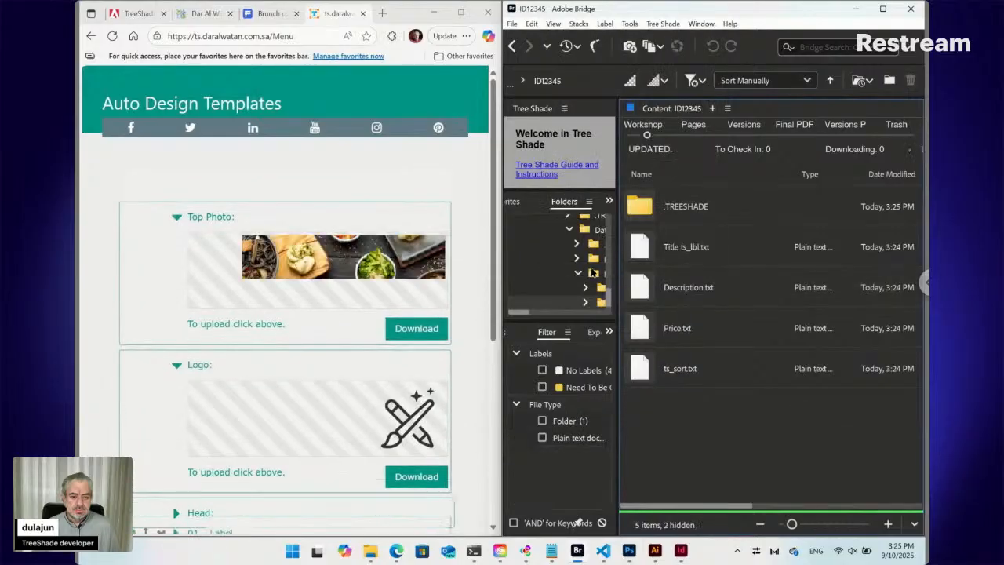
scroll(206, 280, down, 4)
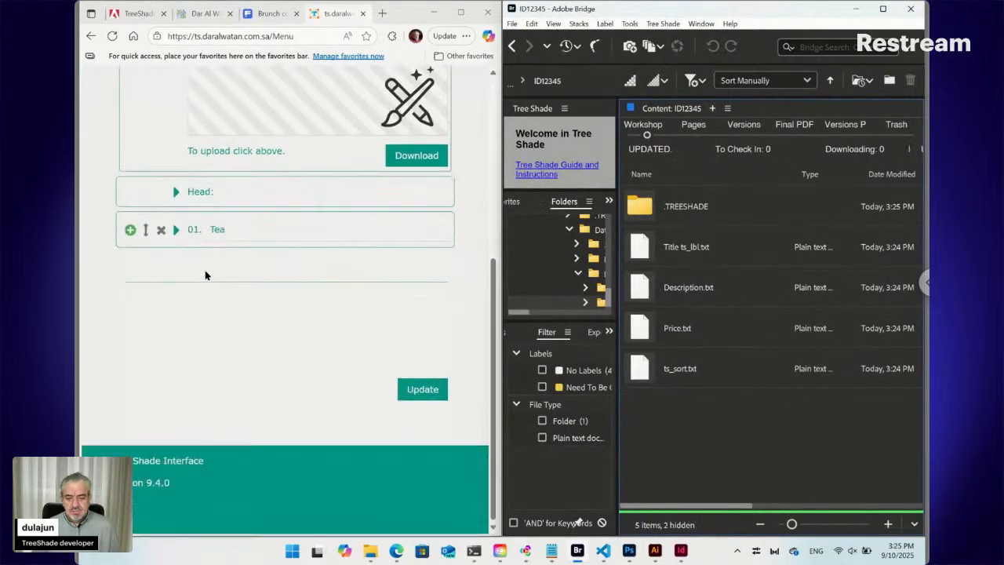
click(175, 229)
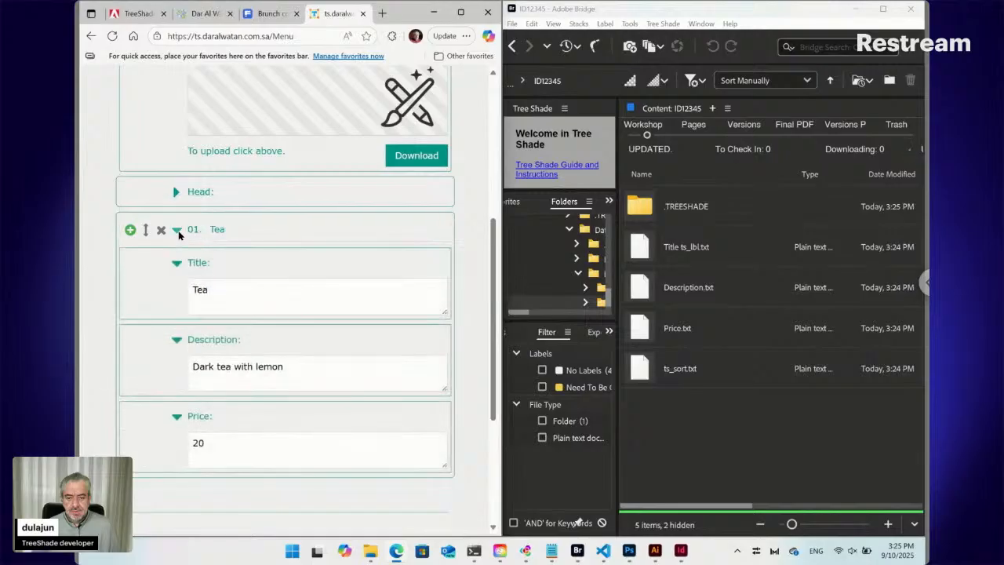
Replace the first list item's label with "Lemon Juice"
click(238, 229)
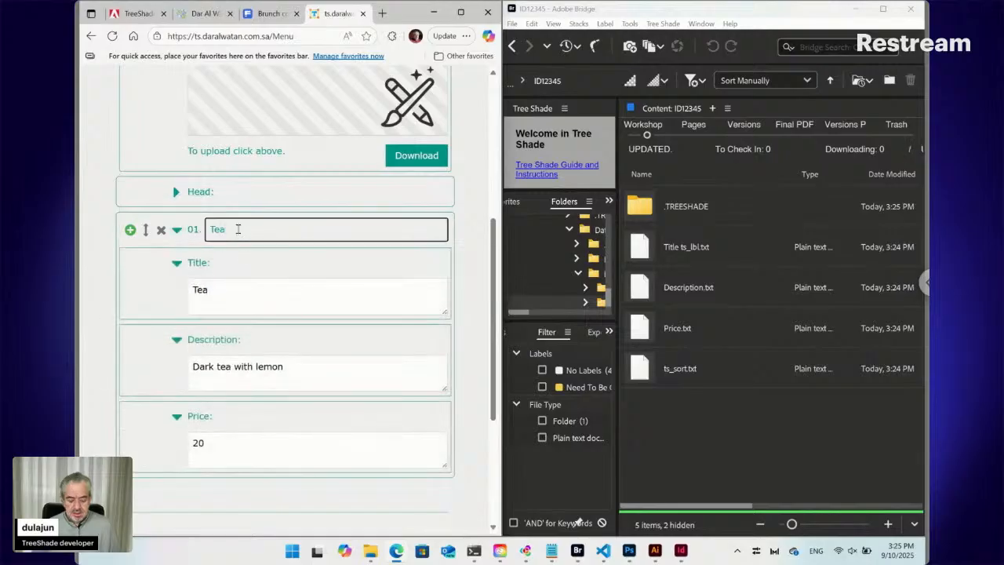
key(BackSpace)
key(BackSpace)
key(BackSpace)
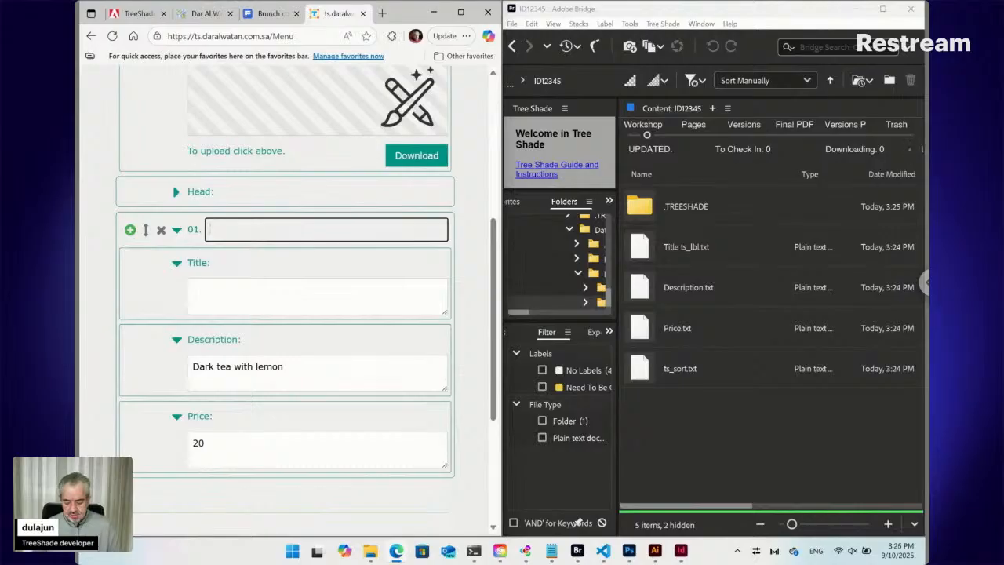
text(Lem)
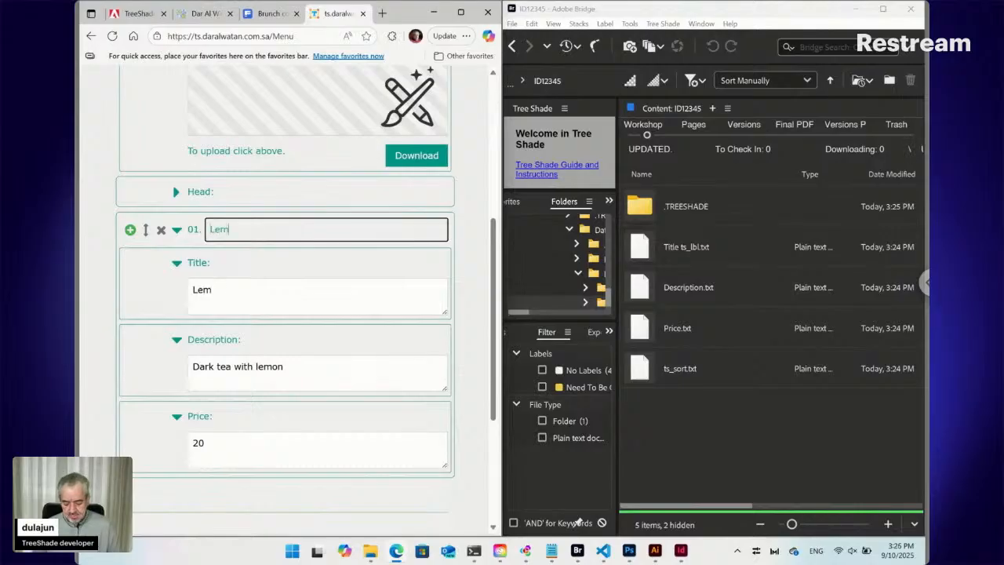
text(on Juice)
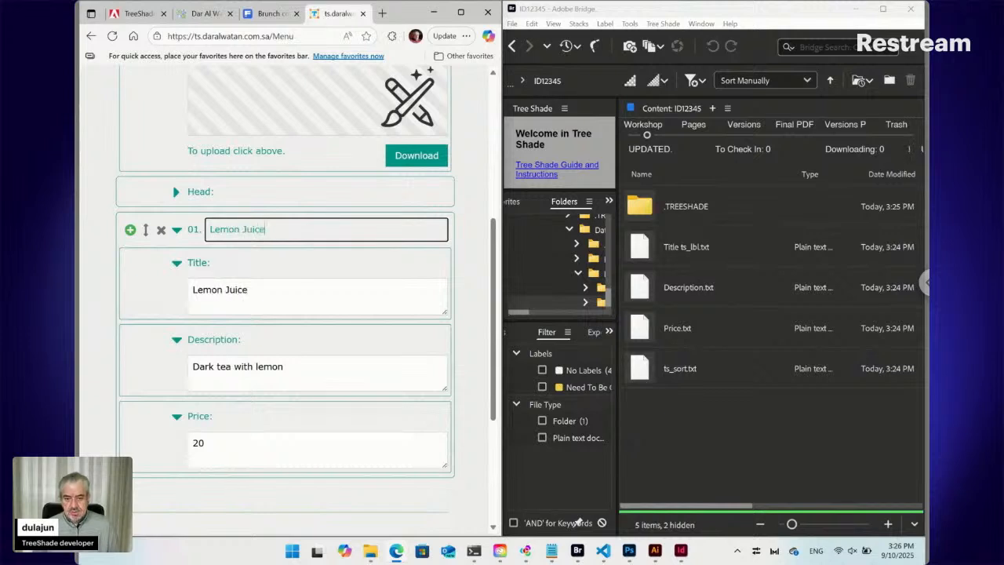
Compare the item's Title text with its label and place the cursor in its Description field
click(236, 294)
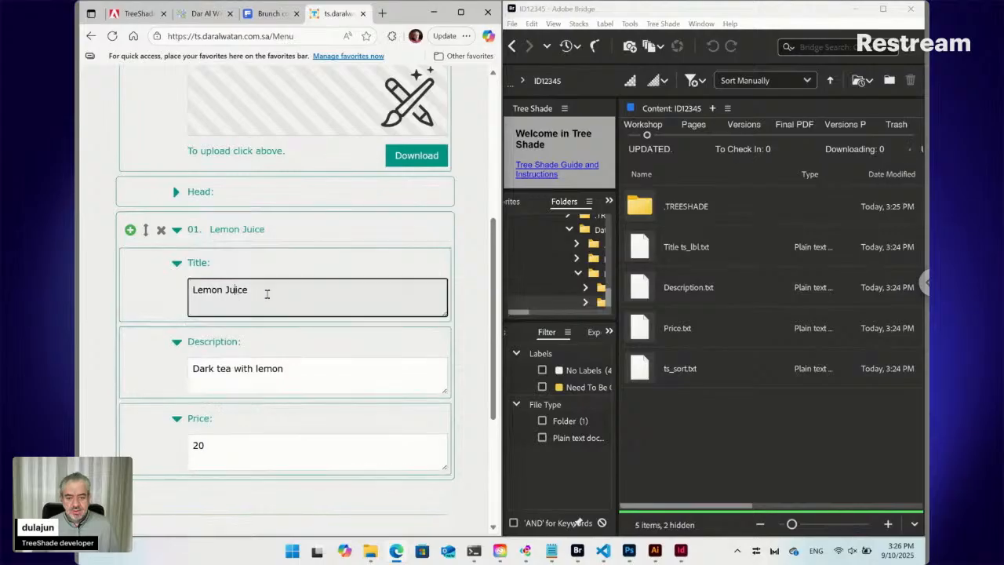
drag(267, 294, 204, 292)
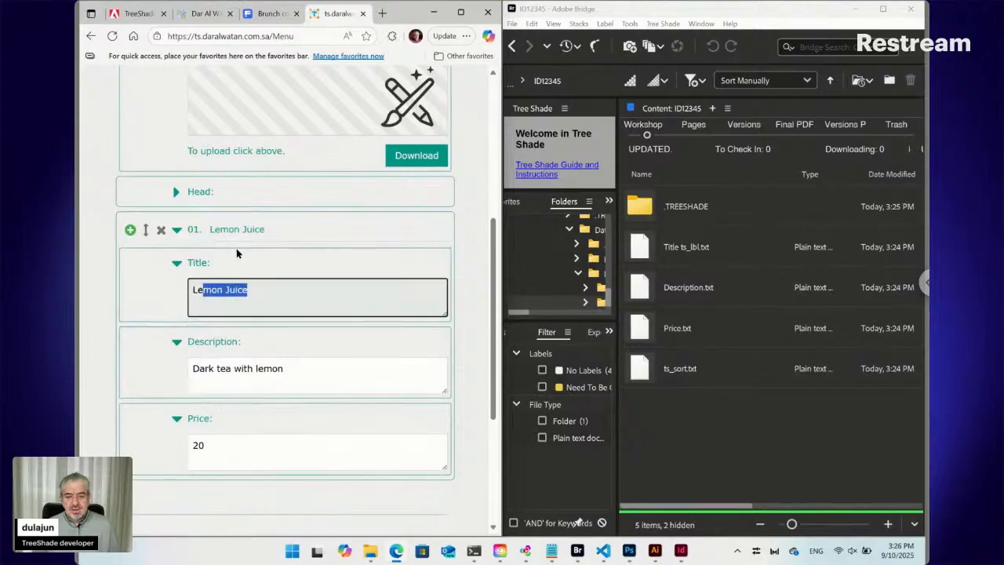
click(232, 369)
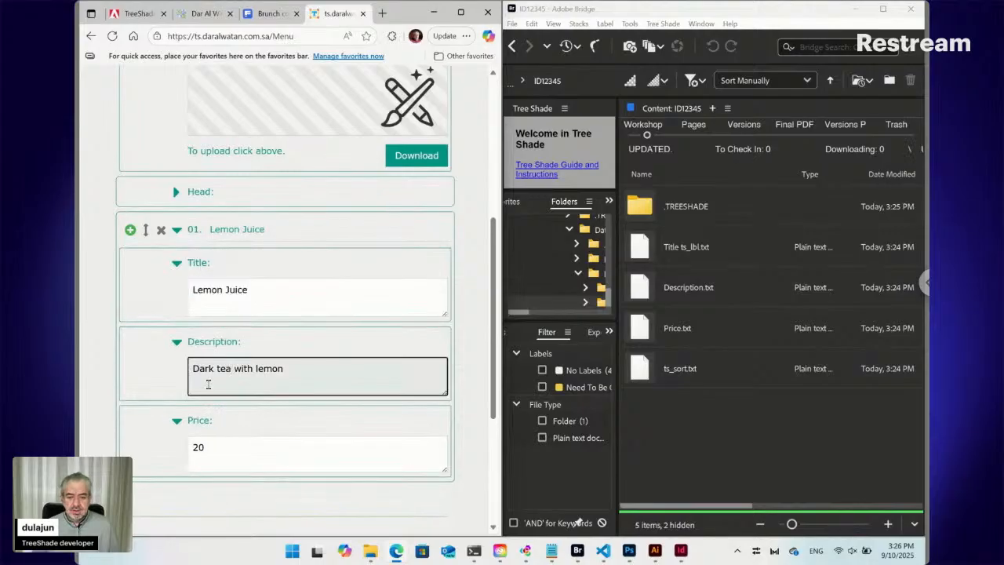
Replace the Lemon Juice item's Description with "Lemon with orange" and submit the form update
triple_click(209, 383)
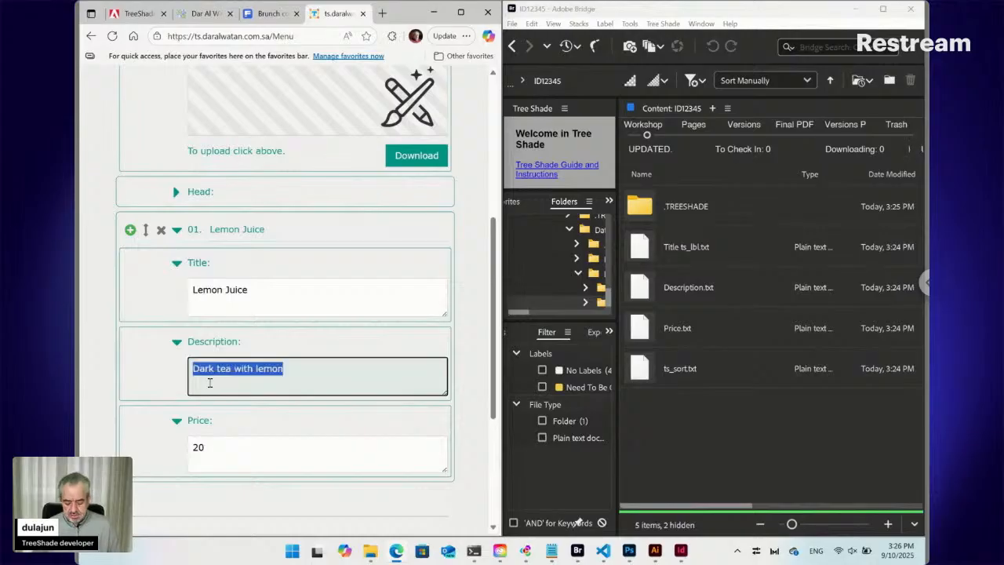
text(Lemon with)
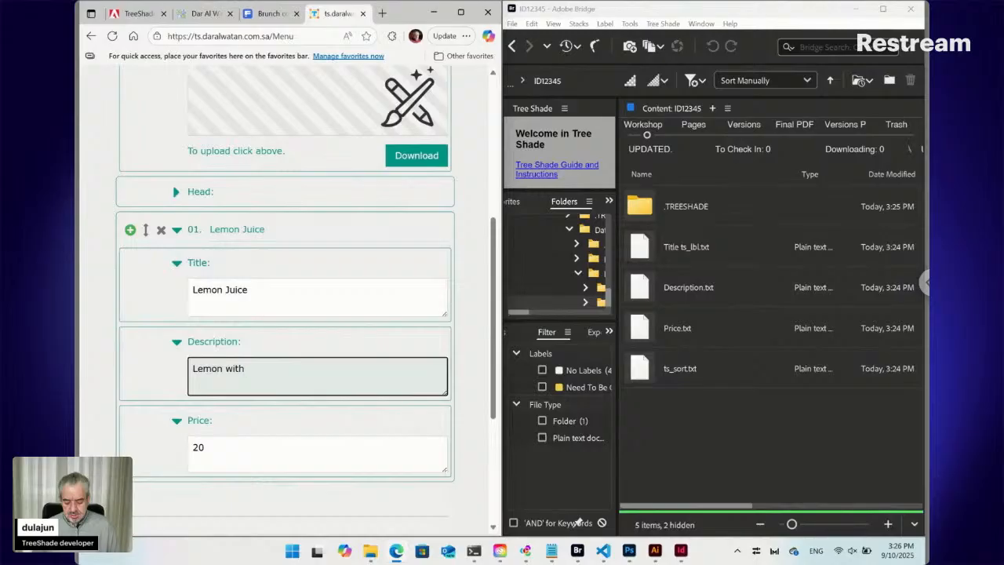
text(orange)
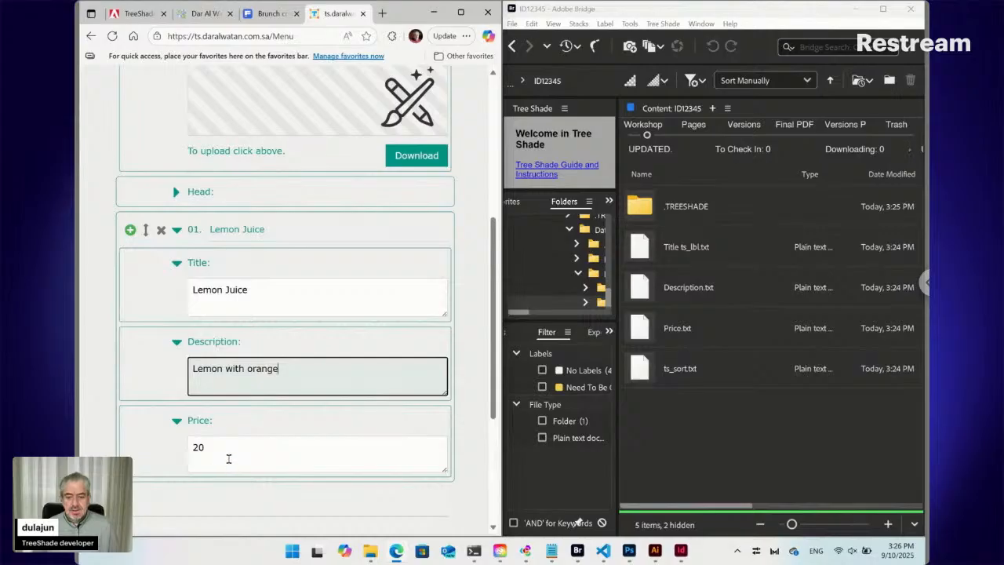
scroll(463, 443, down, 2)
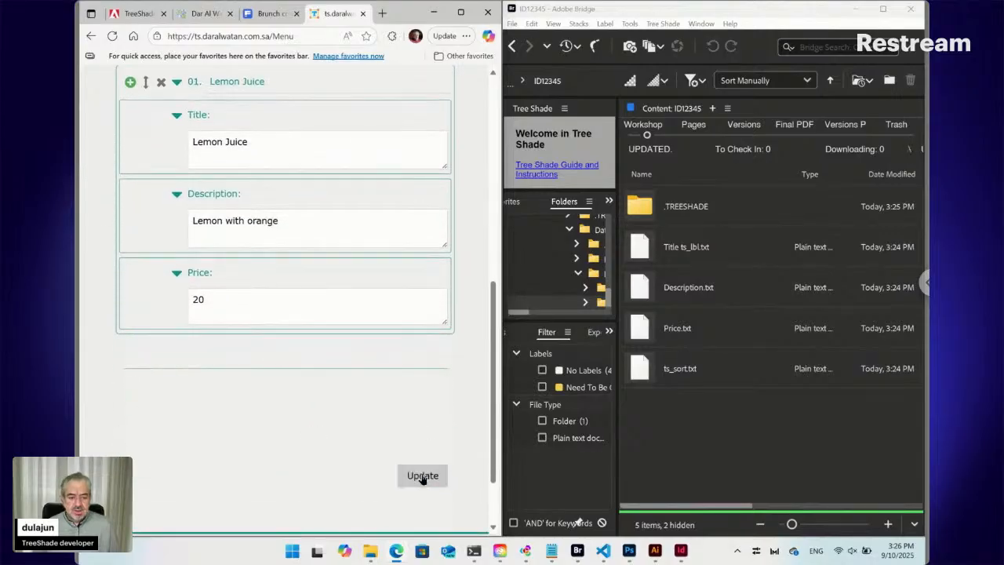
click(425, 474)
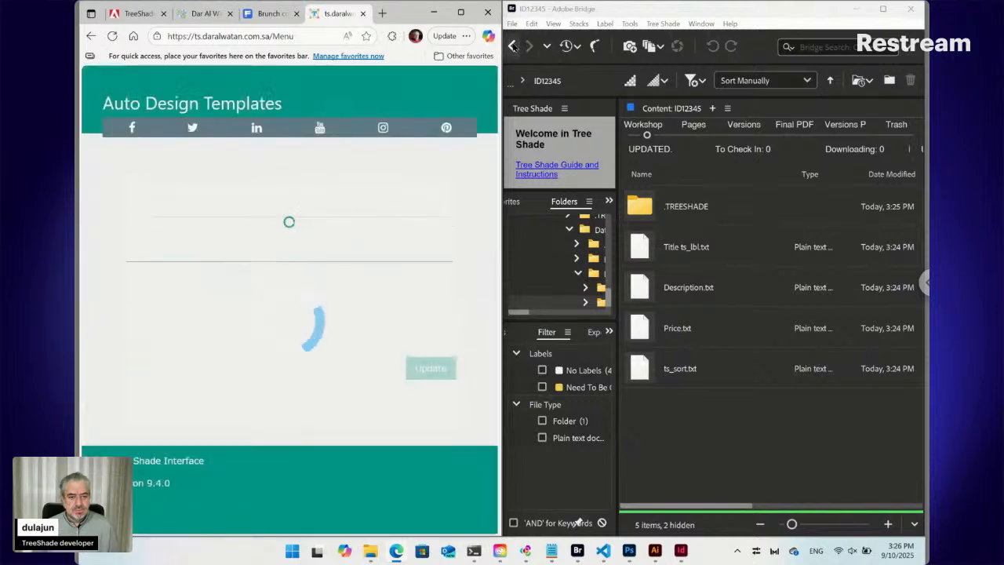
Check the List folder in Bridge and the contents of Title ts_lbl.txt inside ID12345 against the updated web form
click(513, 46)
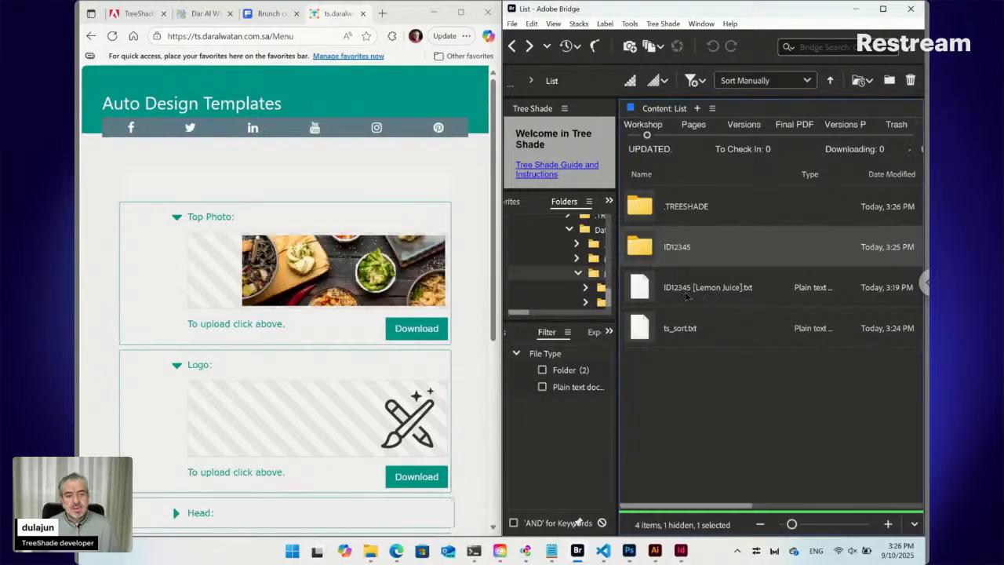
scroll(467, 307, down, 2)
scroll(468, 308, down, 2)
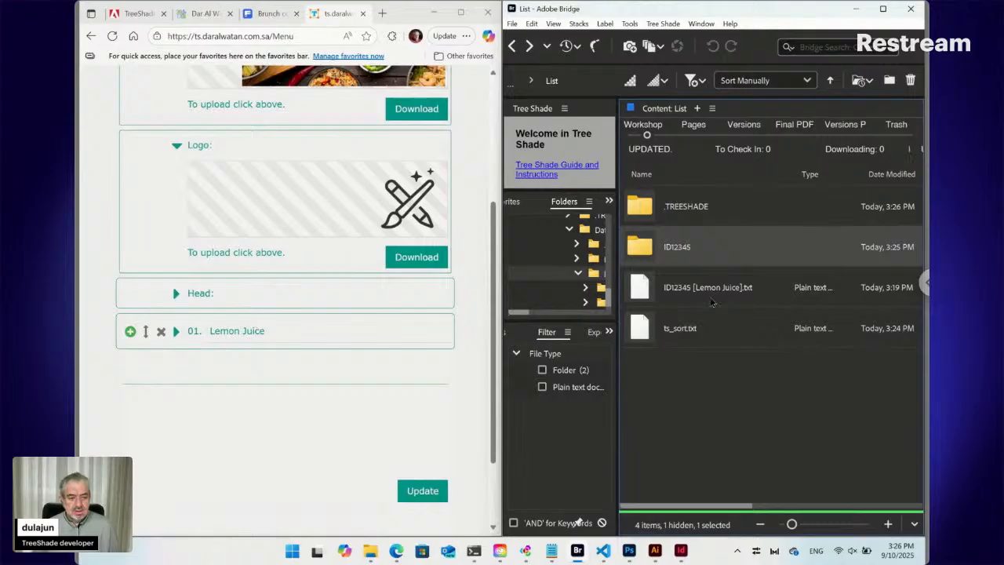
double_click(650, 253)
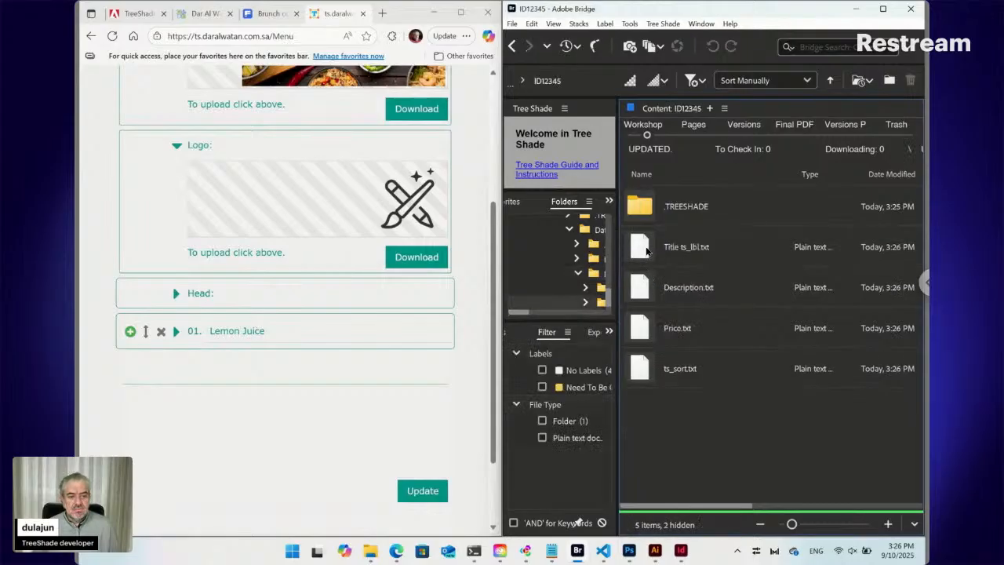
double_click(646, 249)
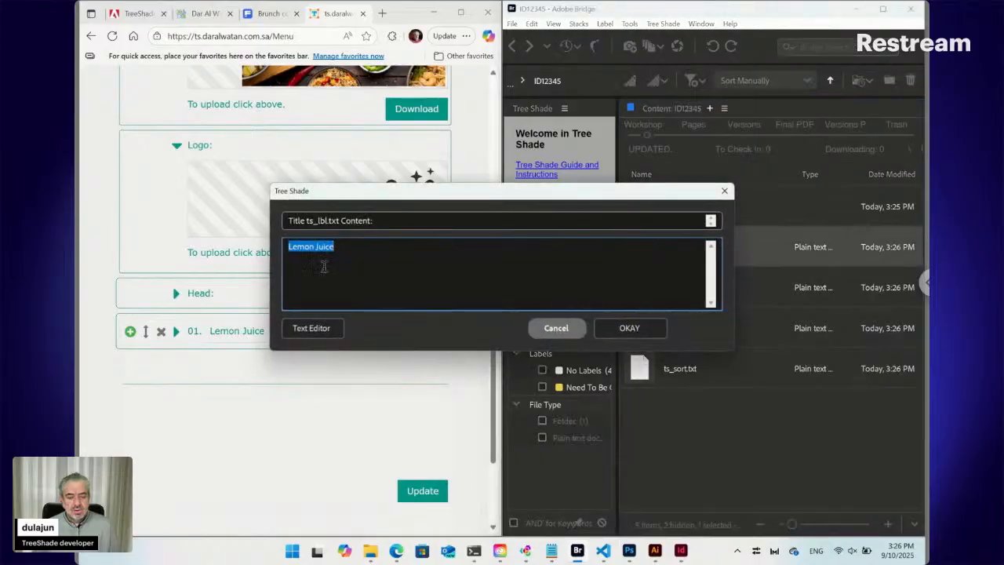
click(553, 329)
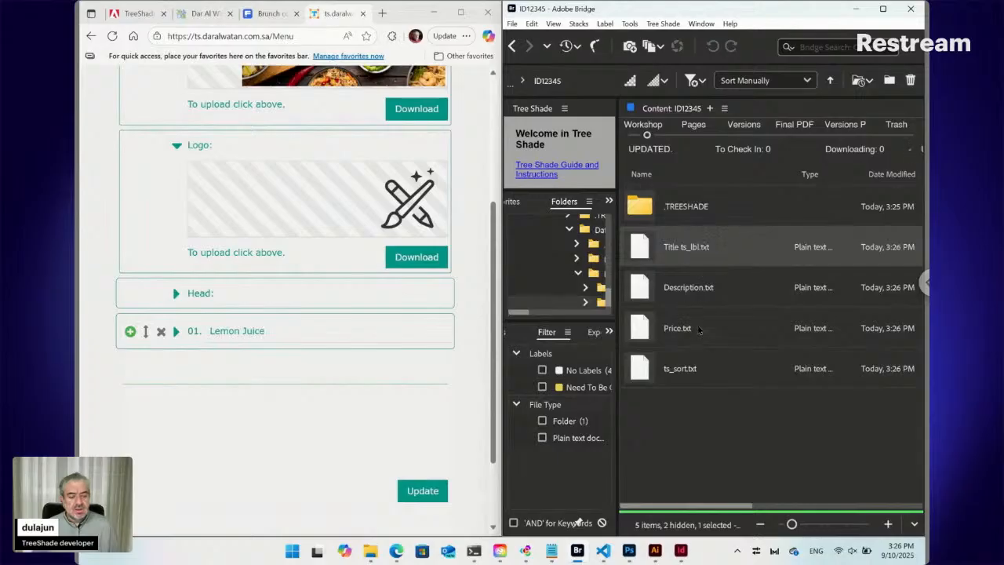
click(511, 47)
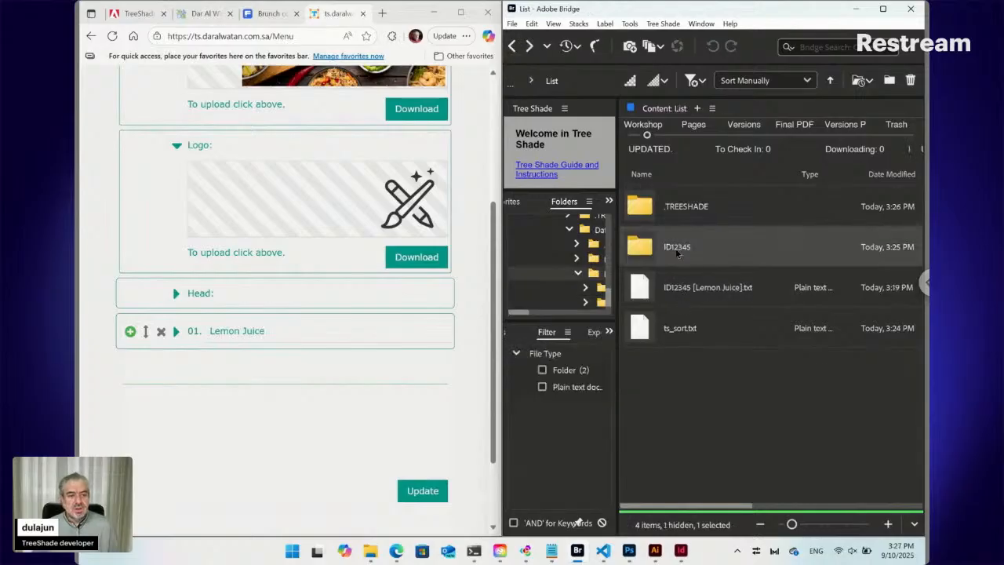
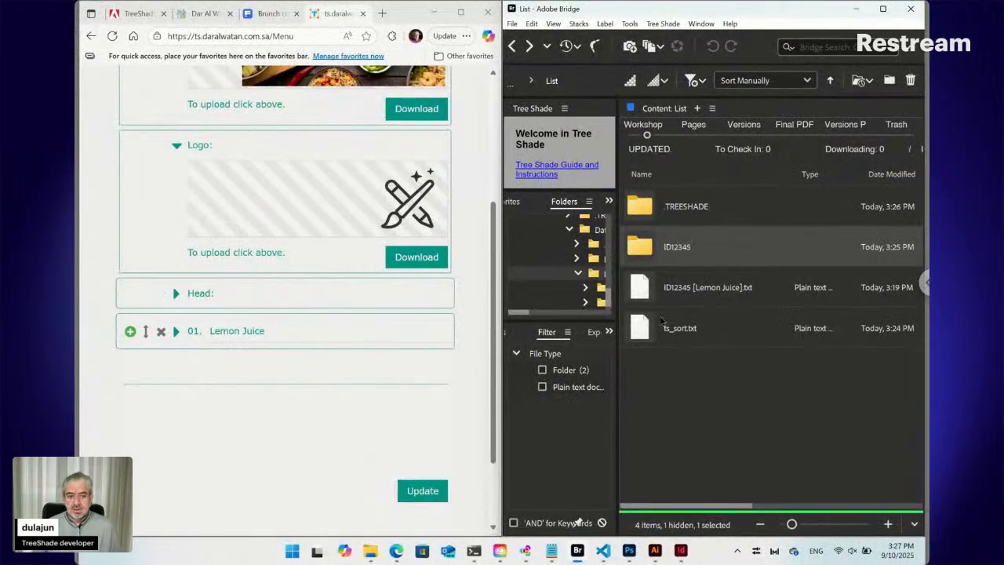
Duplicate the Lemon Juice list item on the web form to inspect the copy's fields, and delete the copy
click(176, 332)
click(176, 332)
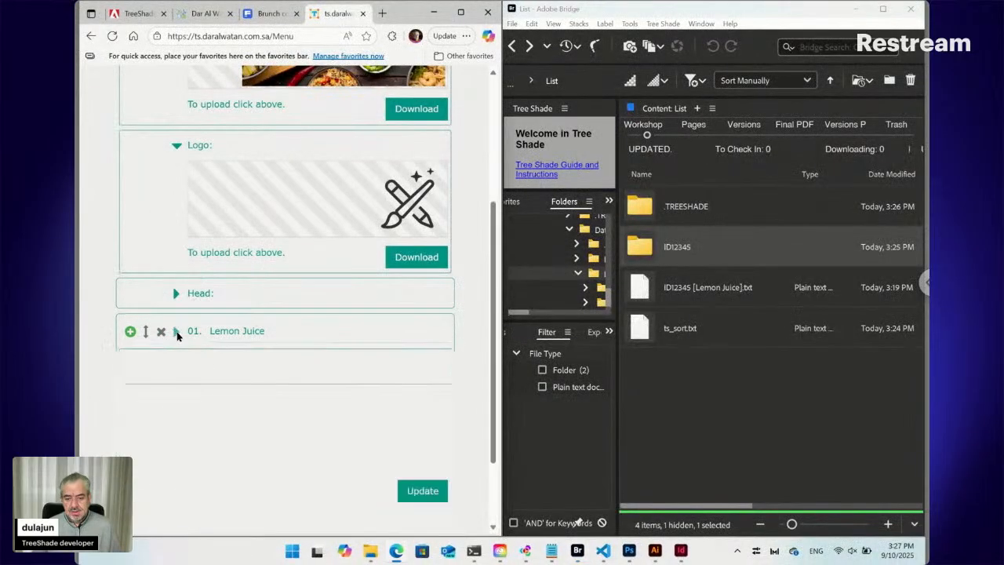
click(130, 332)
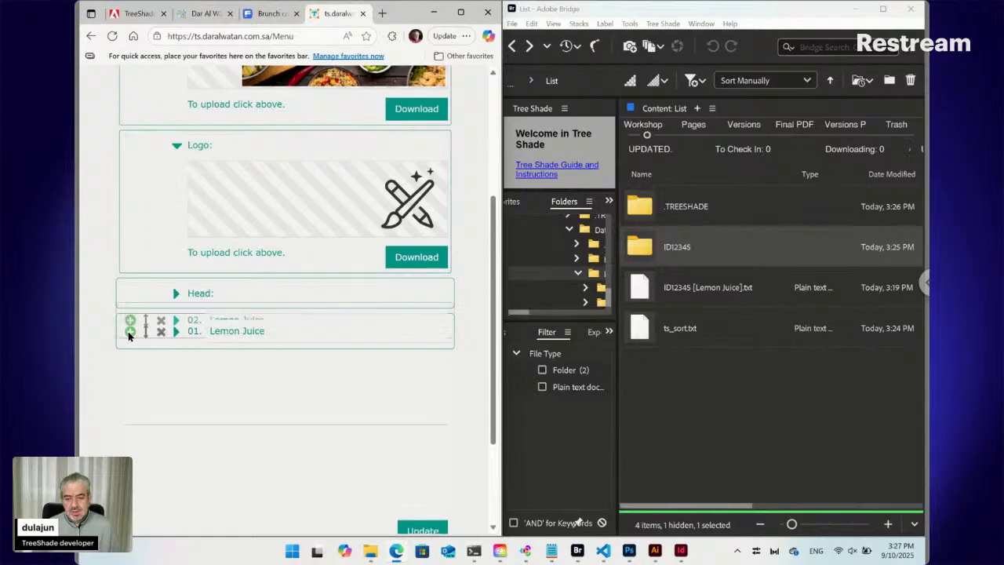
click(176, 372)
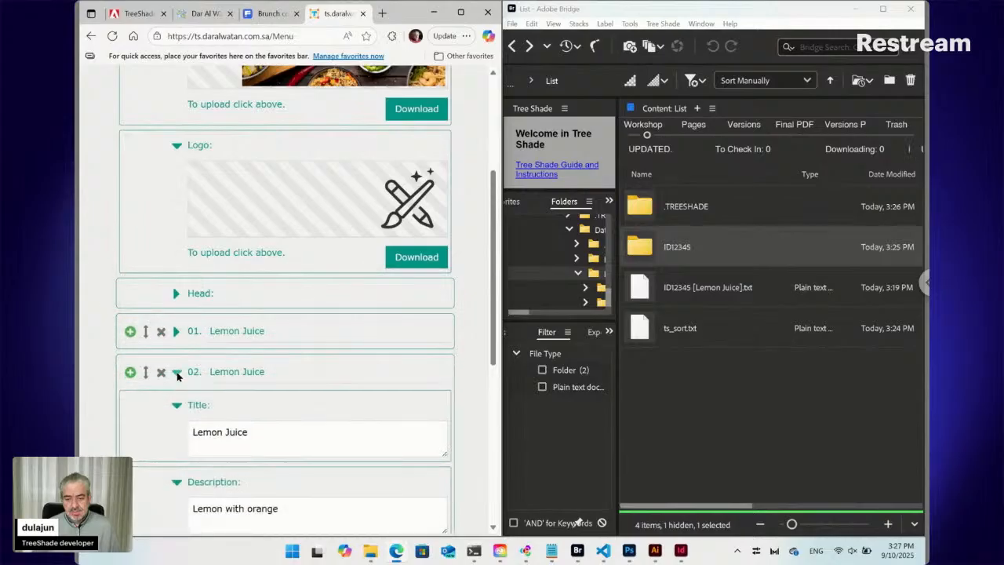
click(176, 372)
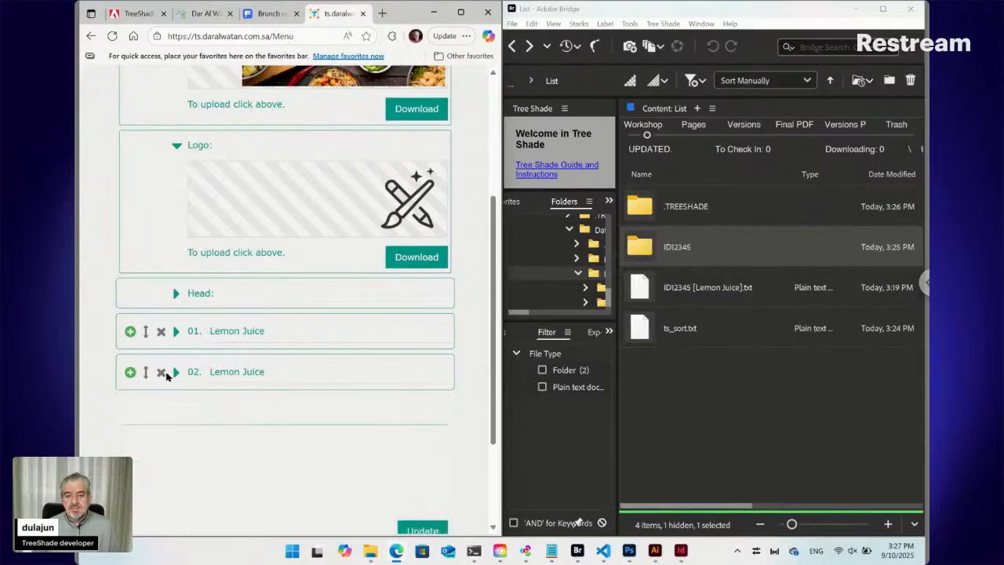
click(161, 372)
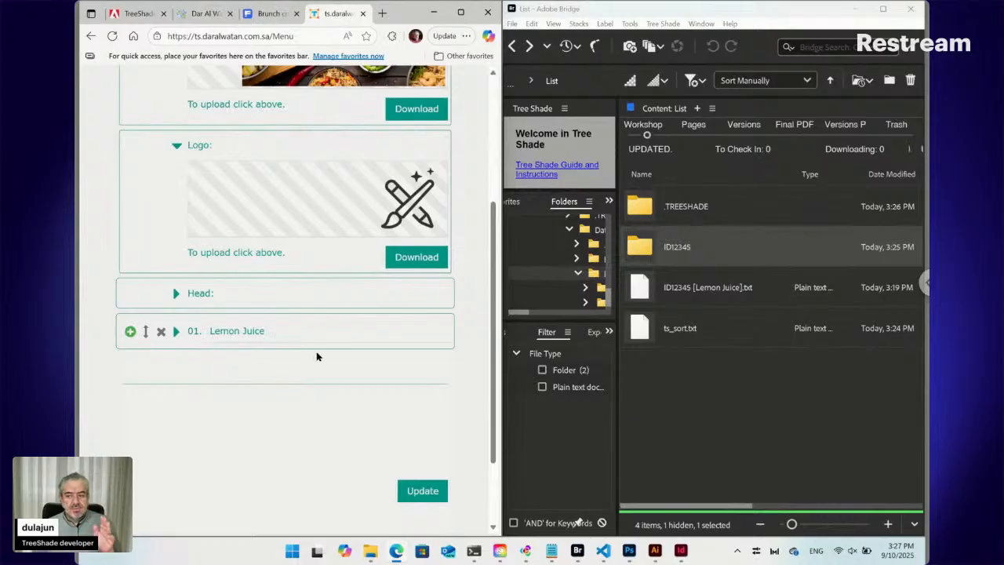
Open the ID12345 folder in Bridge and rename the Title file as "Title ts_lbl ts_col_s12m6l3.txt", copying the added column suffix
double_click(649, 248)
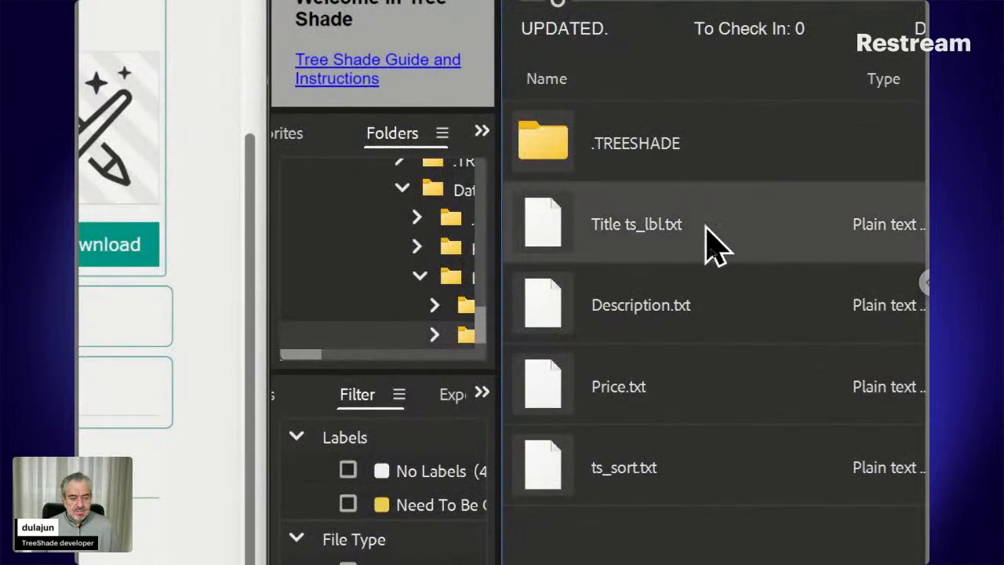
click(659, 227)
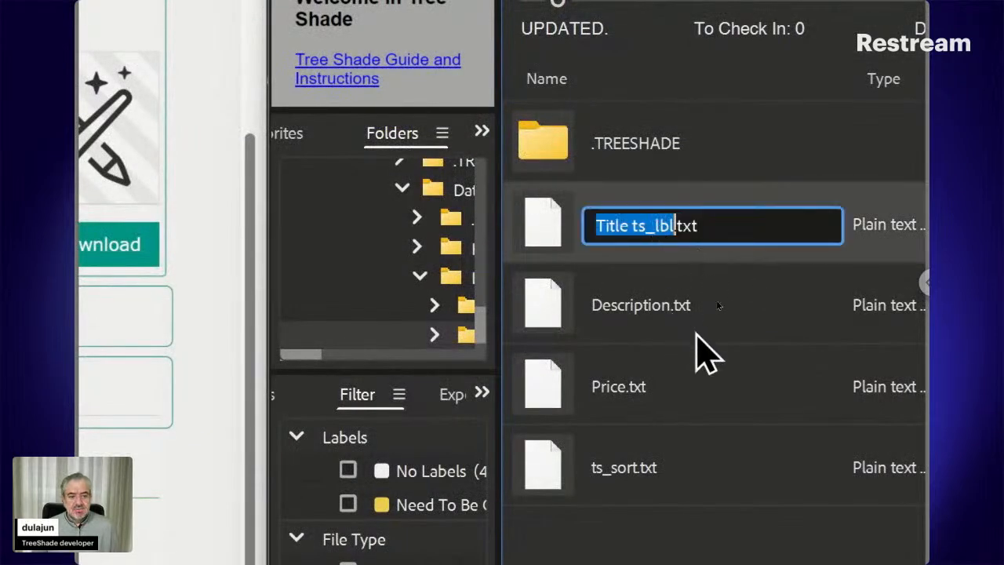
key(Right)
text(ts_)
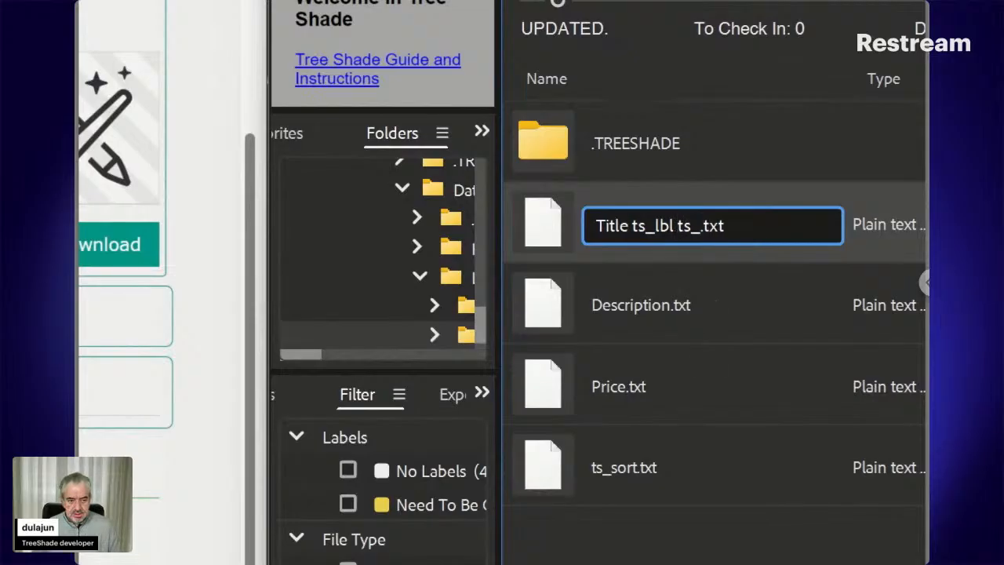
text(co)
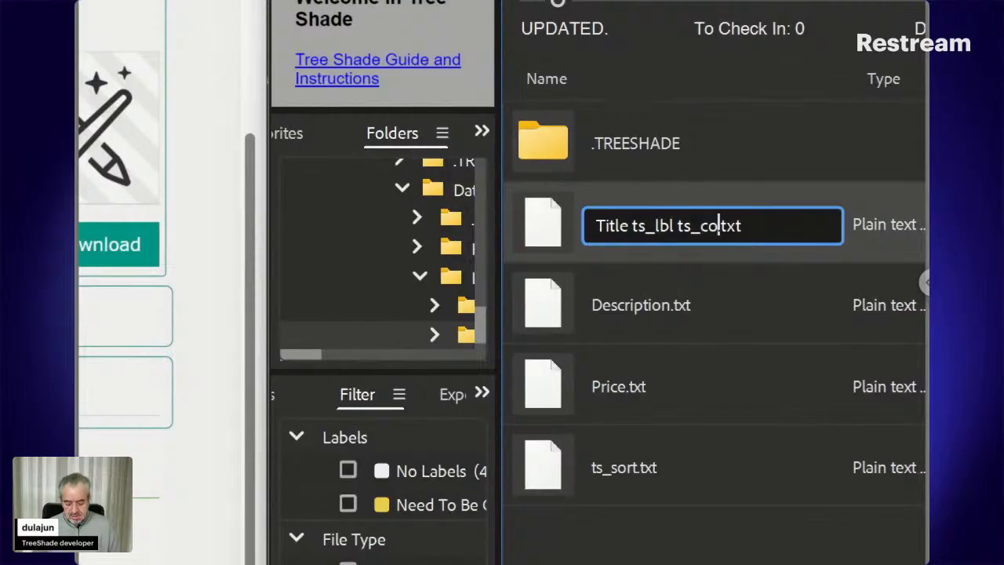
text(l)
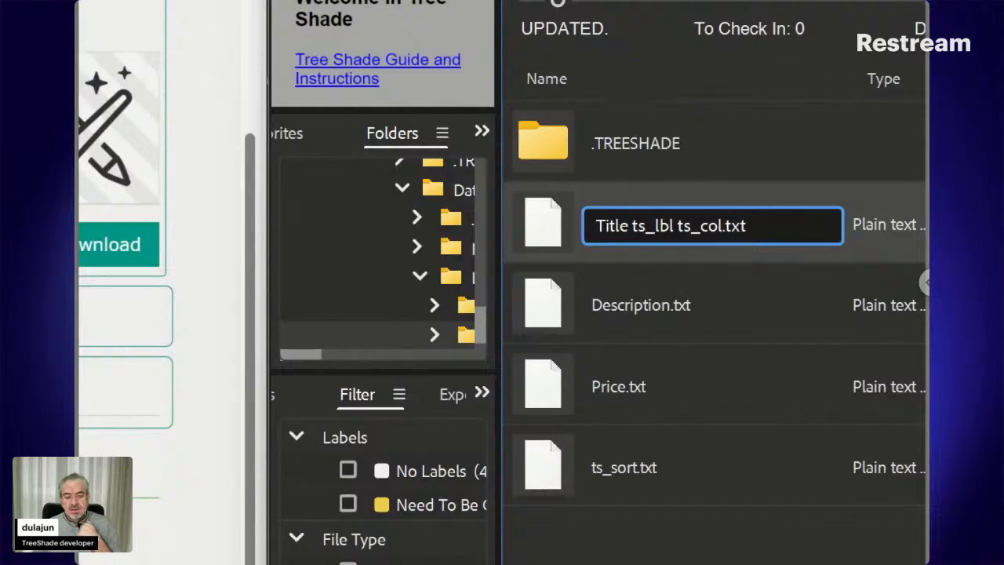
text(_)
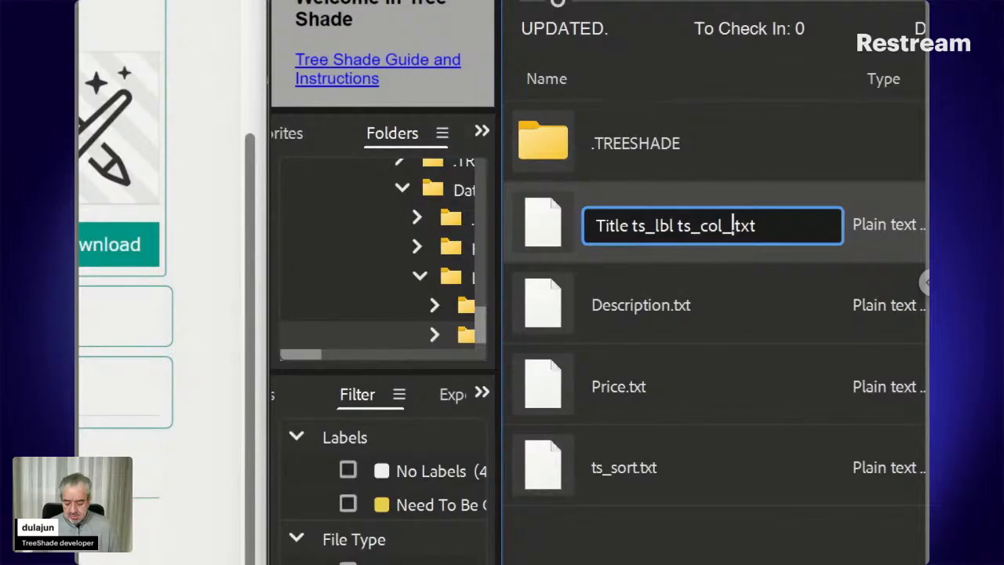
text(s)
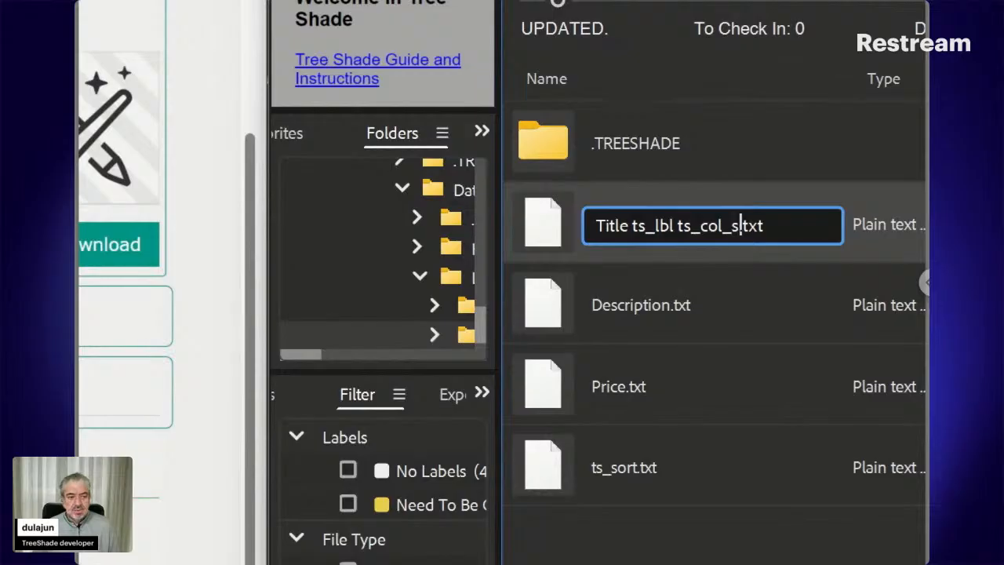
text(12)
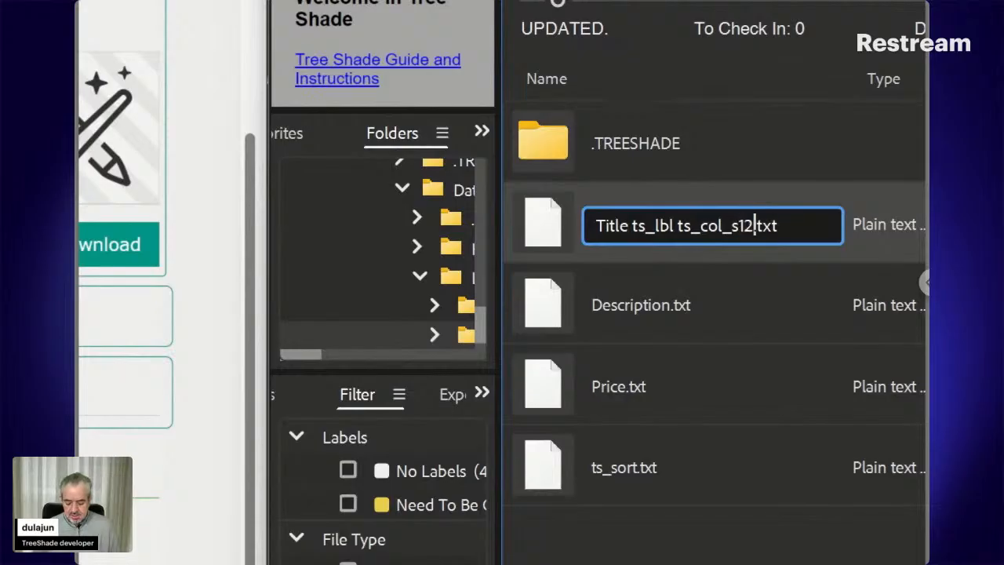
text(m)
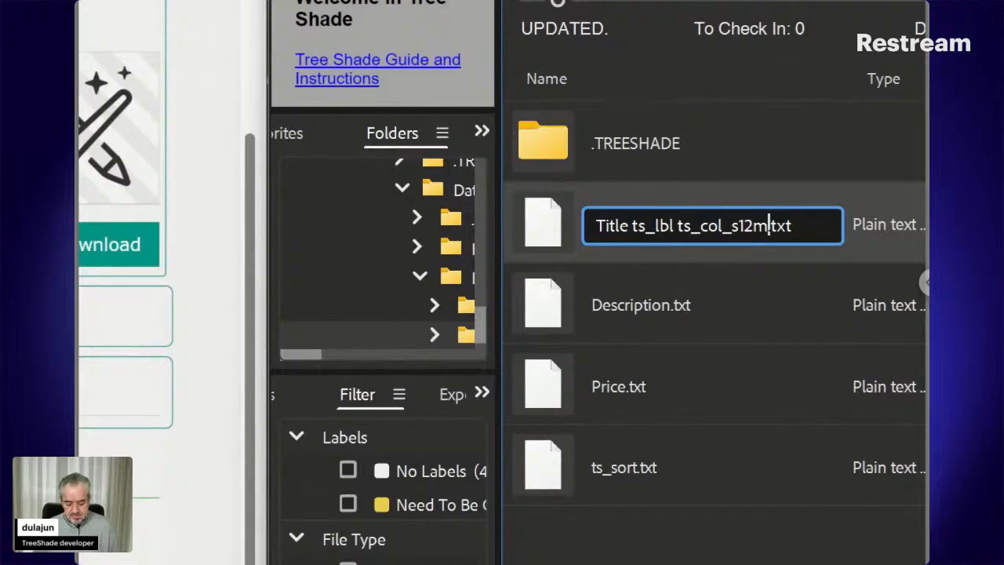
text(6)
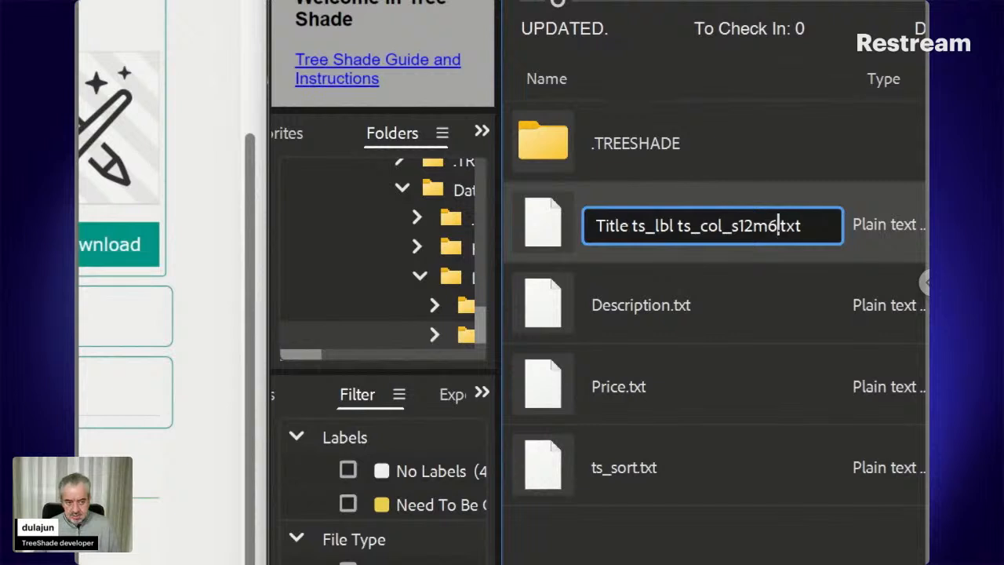
text(l)
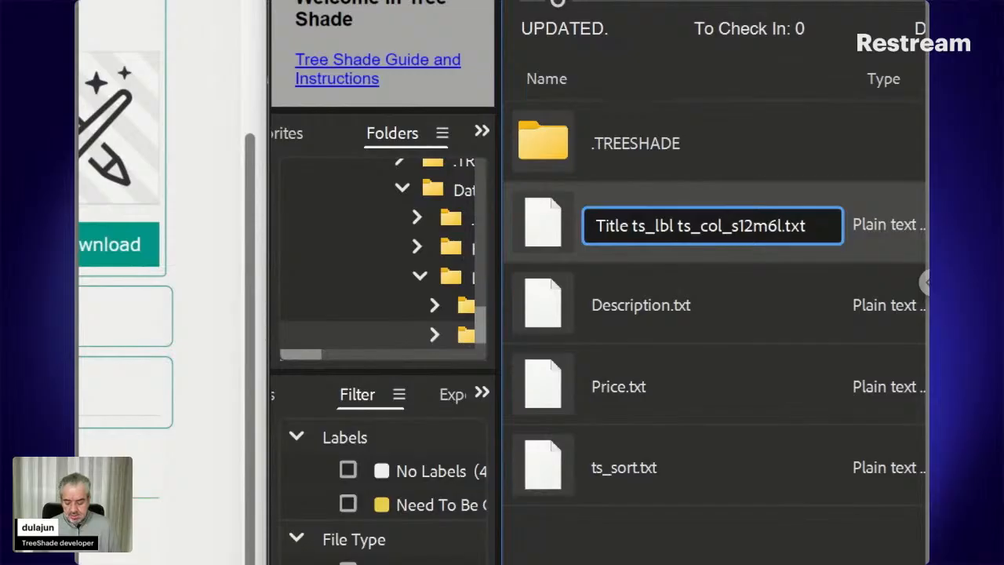
text(3)
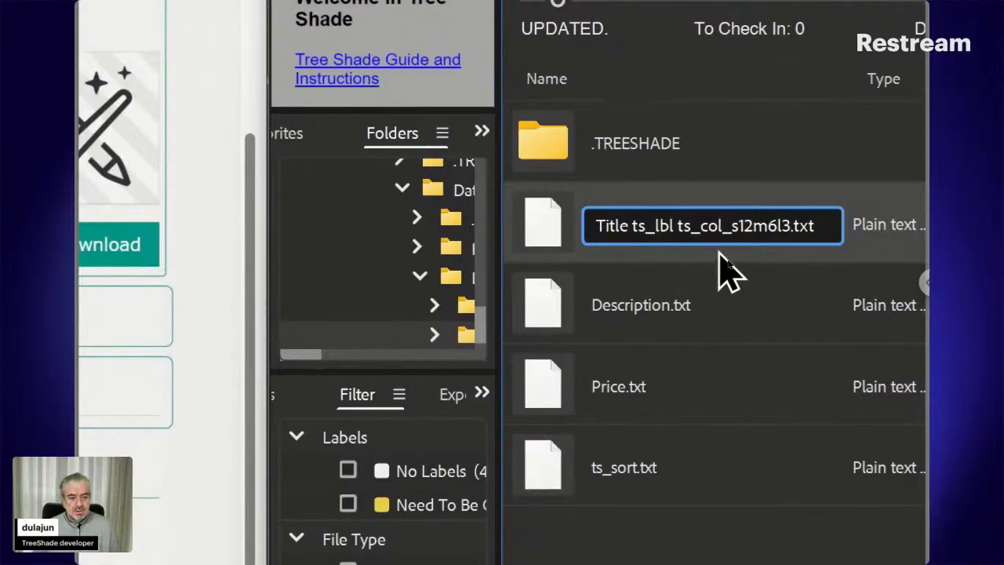
shift+click(674, 225)
key(ctrl+c)
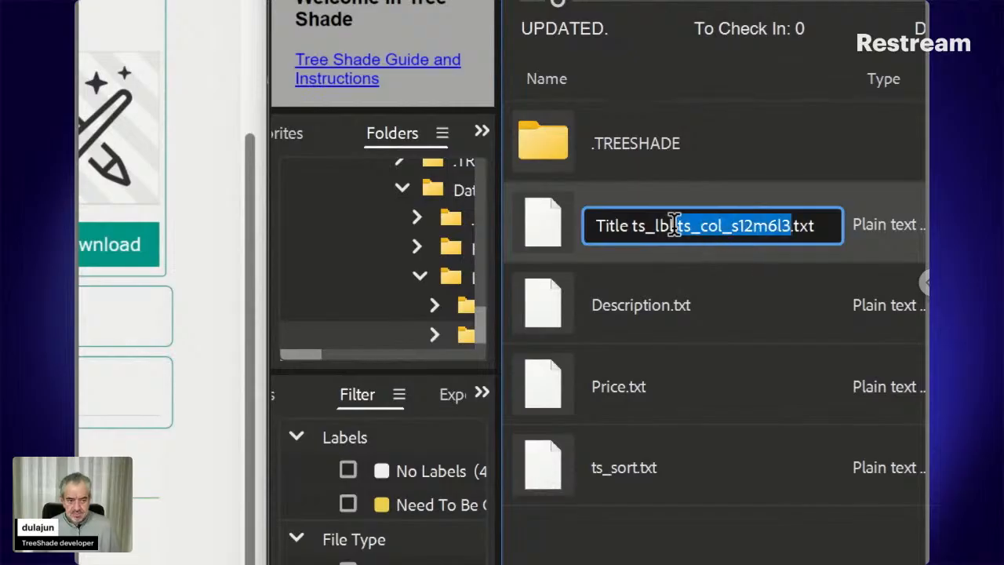
key(Return)
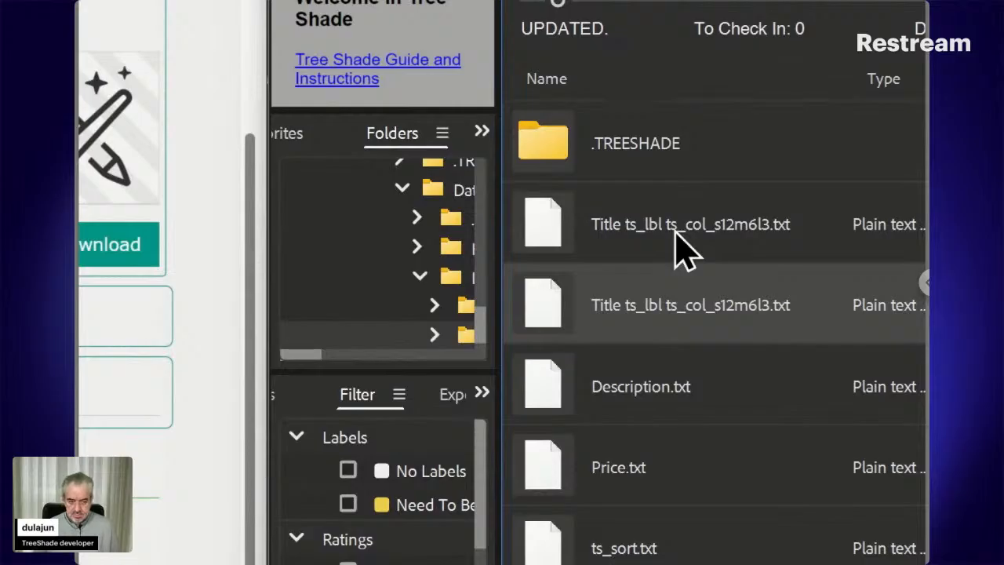
Rename Description.txt as "Description ts_col_s12m6l3.txt" using the copied suffix
click(659, 320)
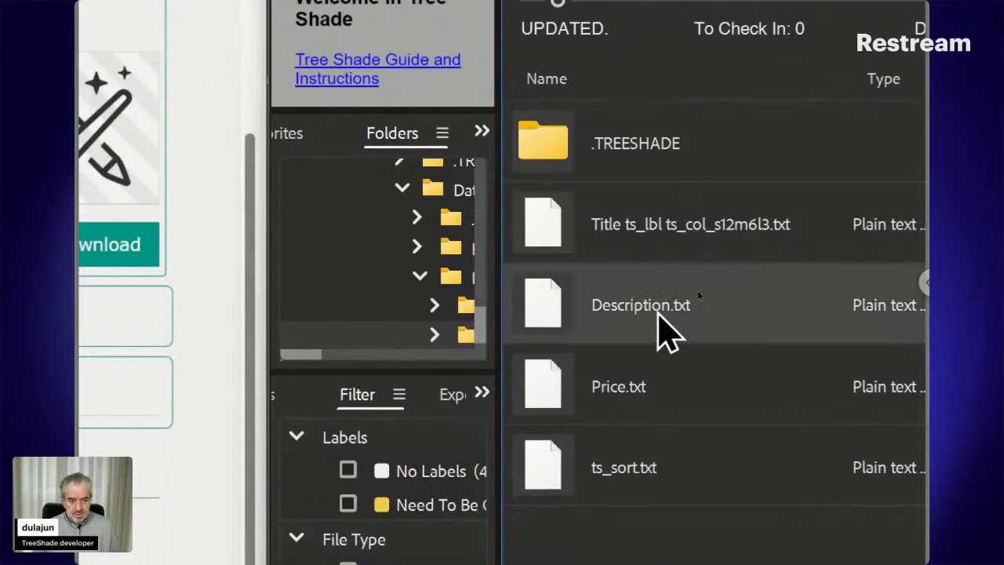
click(658, 306)
click(657, 306)
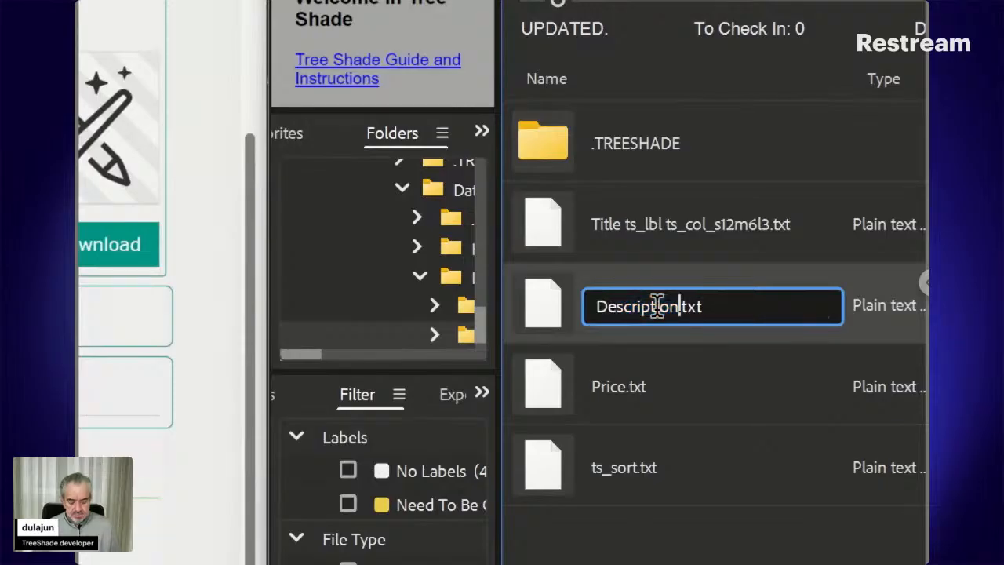
key(ctrl+v)
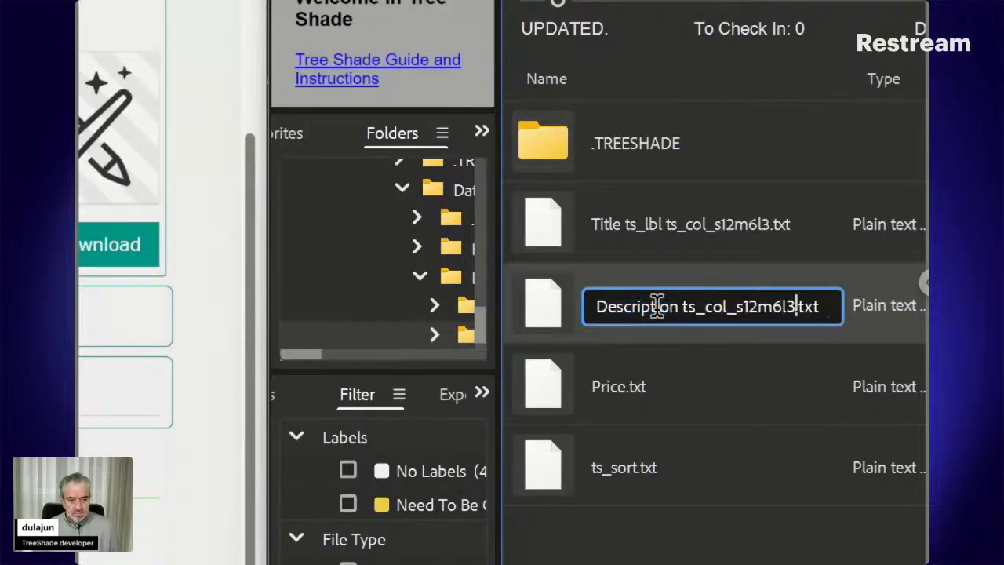
key(Return)
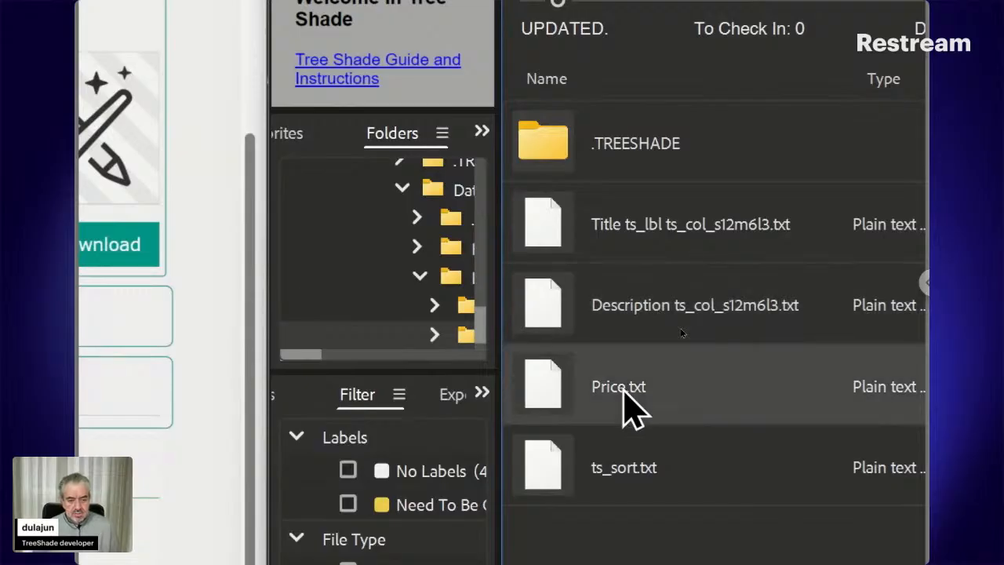
Rename Price.txt as "Price ts_col_s12m6l3.txt" using the copied column suffix
click(623, 390)
key(Right)
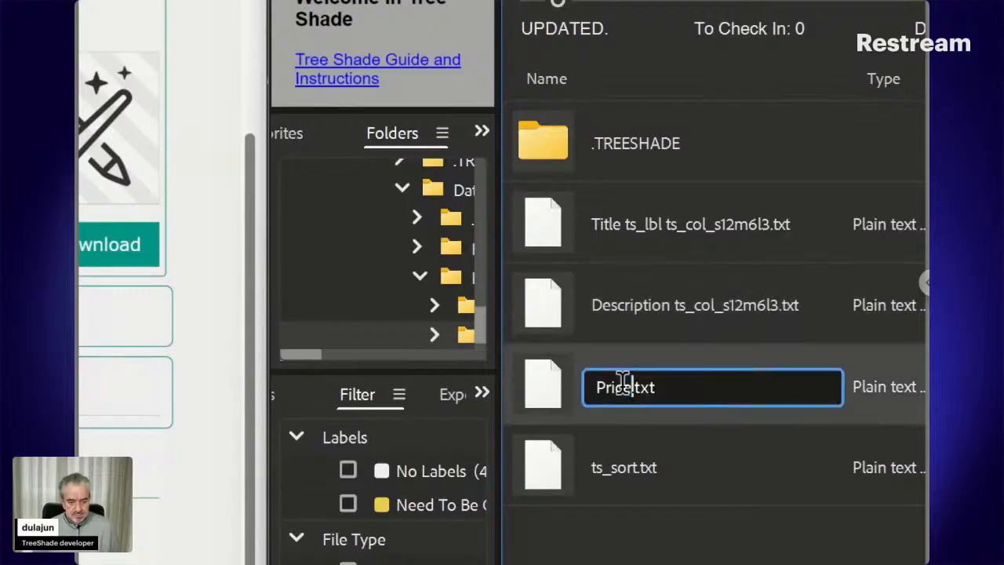
key(ctrl+v)
key(Return)
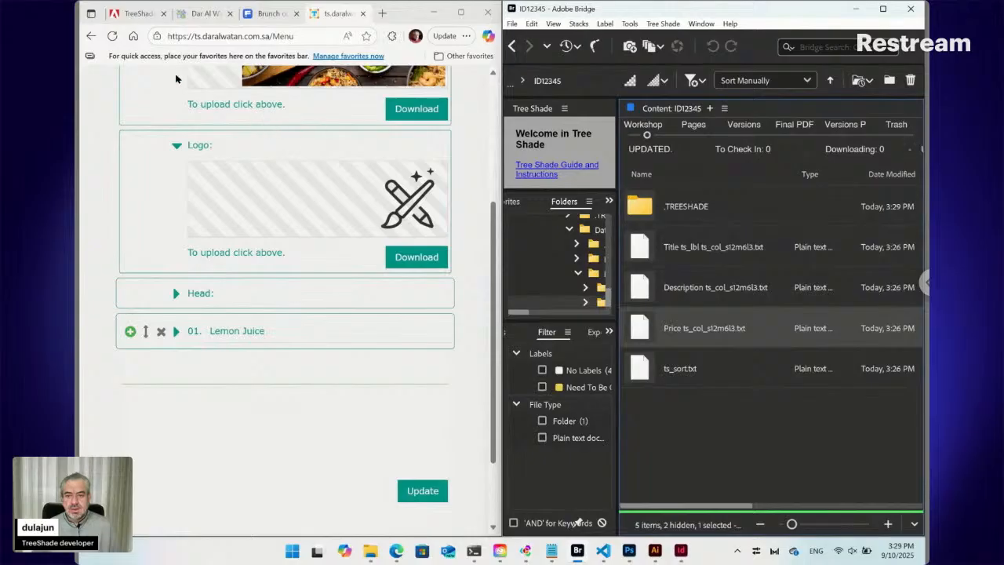
Reload the Menu web form and expand the Lemon Juice item to check the column layout of its fields
click(112, 36)
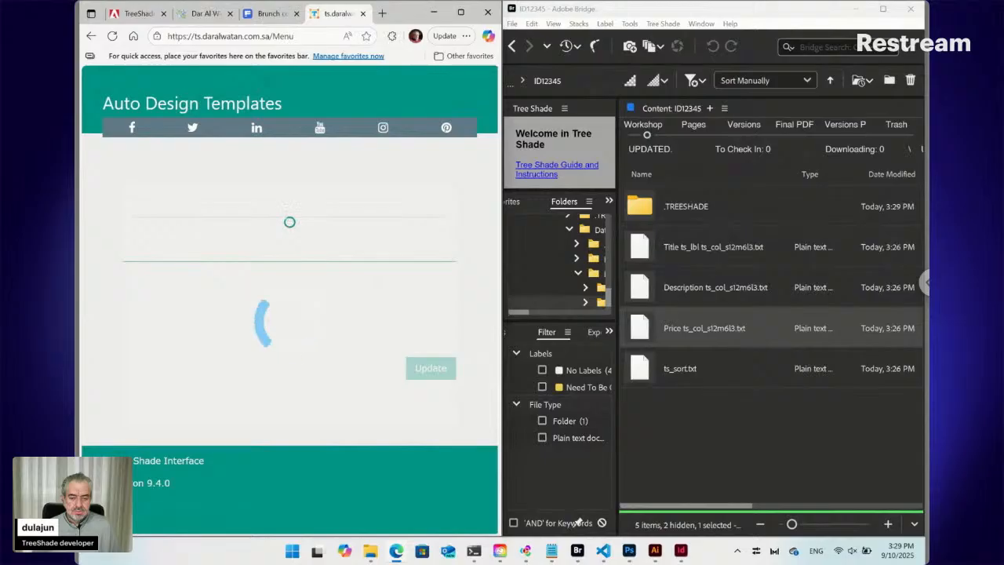
scroll(289, 314, down, 3)
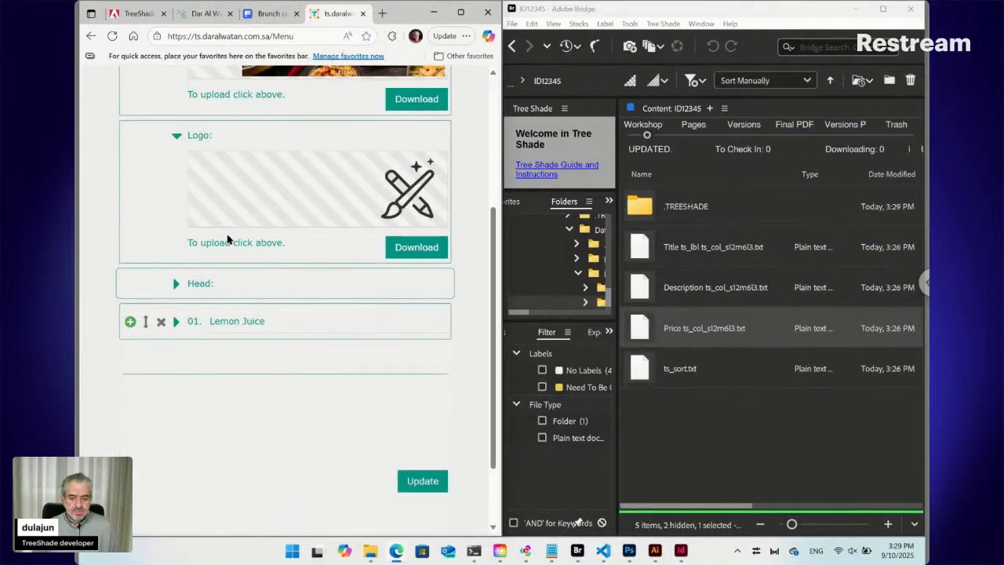
click(177, 321)
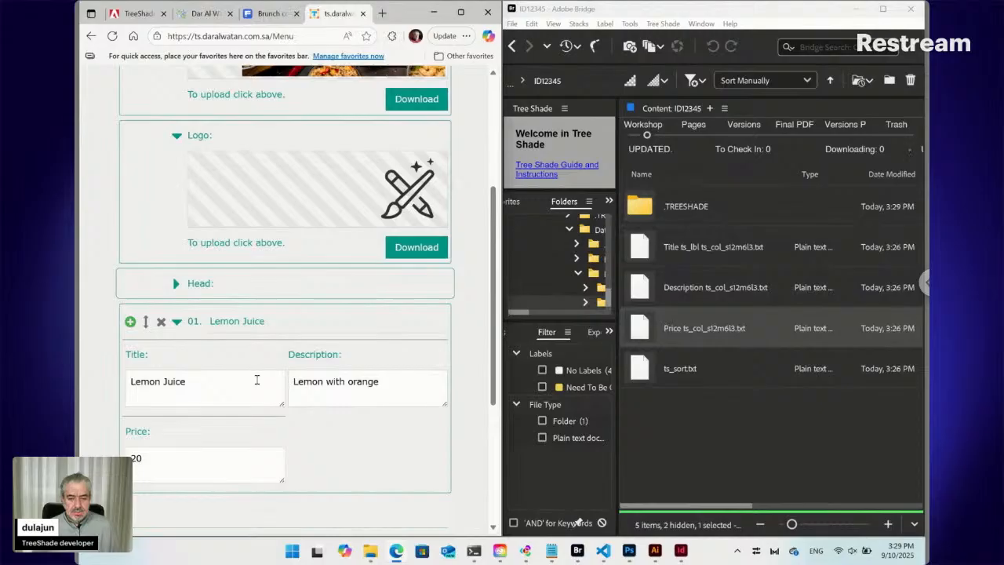
Switch the web form between wide and narrower window sizes to examine the Lemon Juice fields' responsive columns, comparing them with the file names in Bridge
click(461, 12)
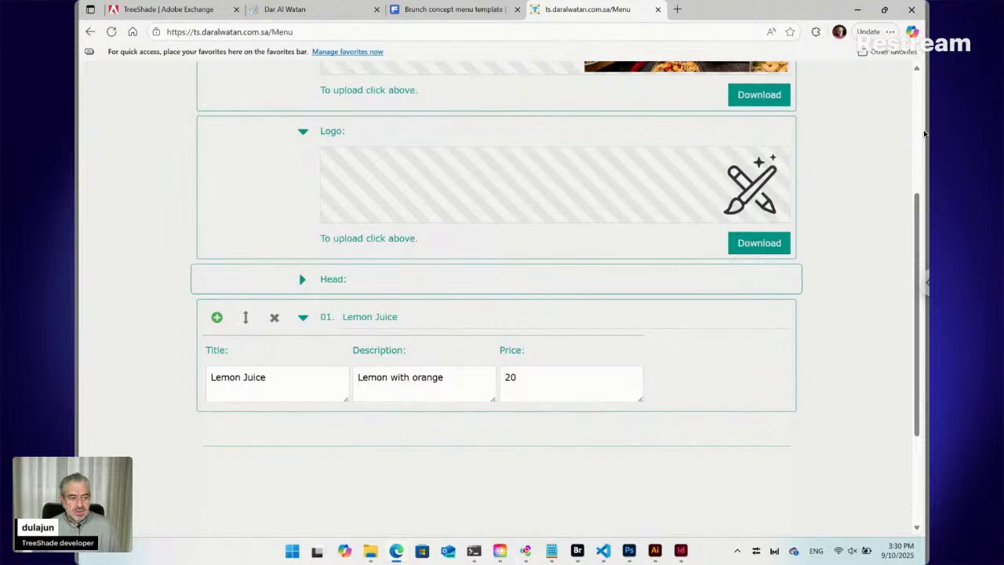
click(884, 10)
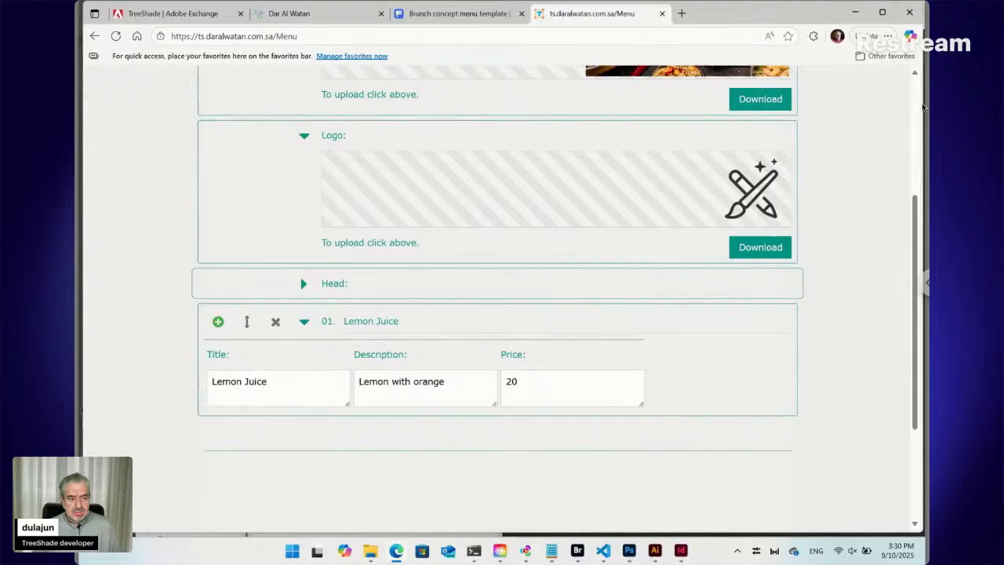
click(882, 12)
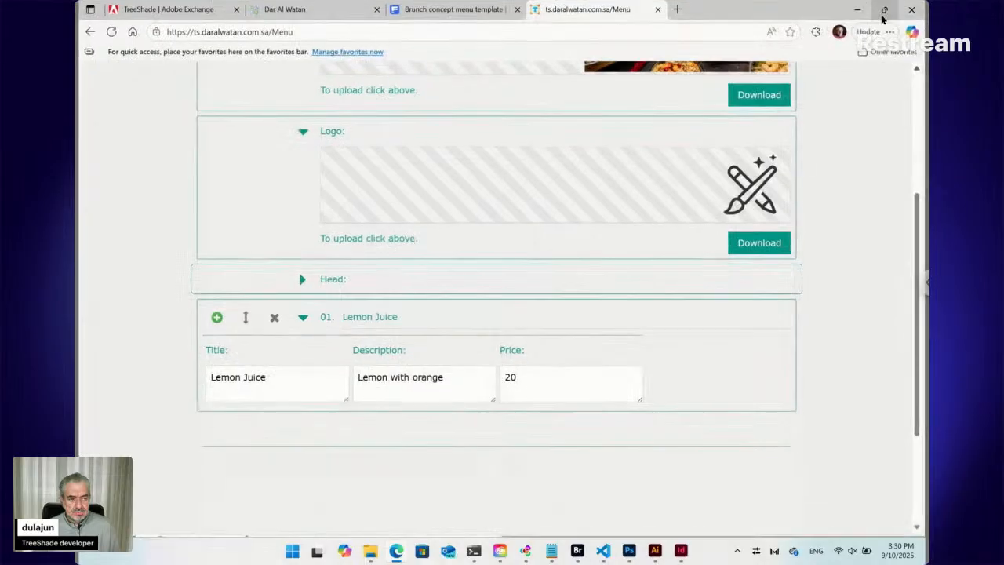
click(884, 12)
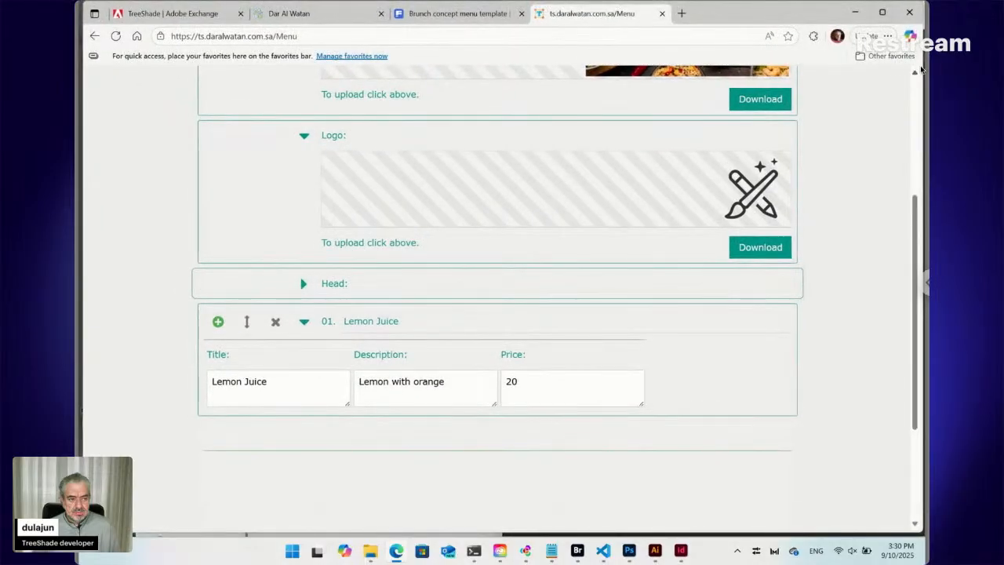
drag(924, 69, 730, 92)
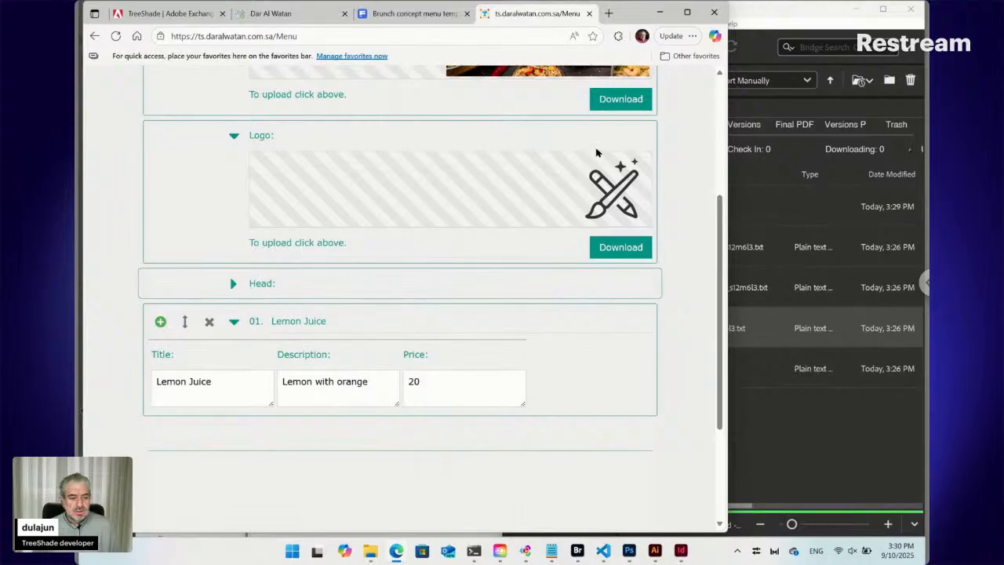
click(771, 414)
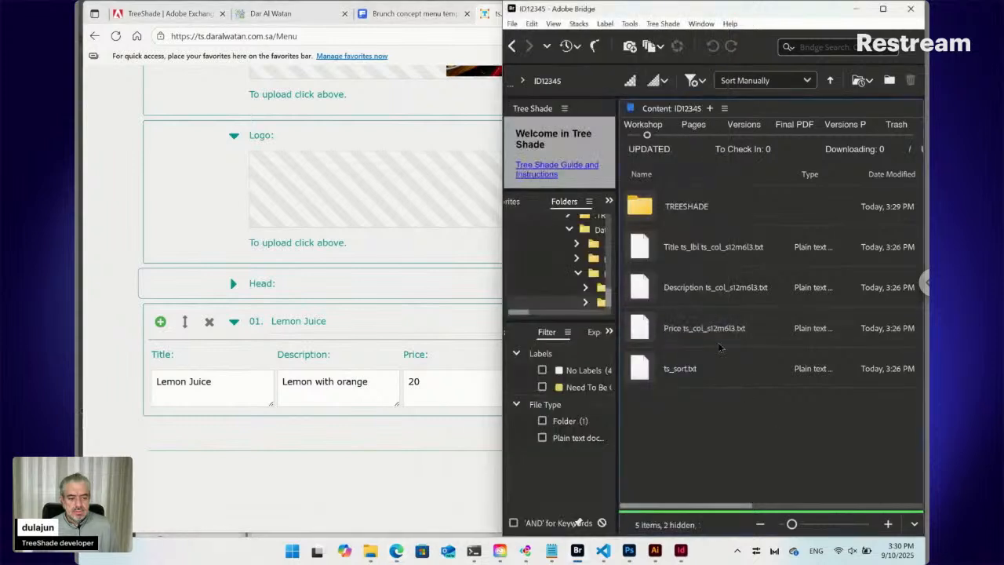
click(128, 228)
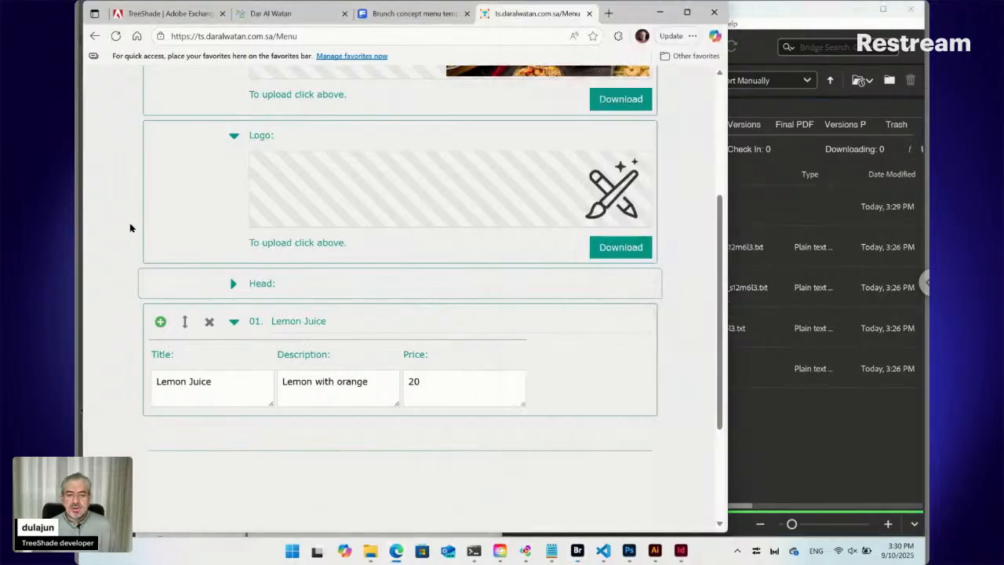